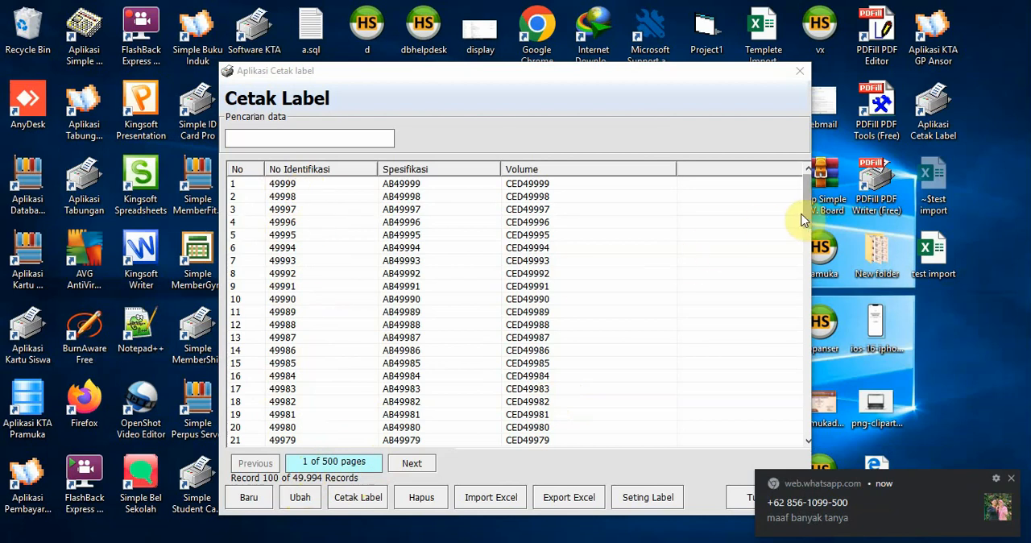
Browse the record list forward to page 4, return to page 1, and select the record in row 13
{"action": "left_click_drag", "start_coordinate": [805, 221], "coordinate": [701, 211]}
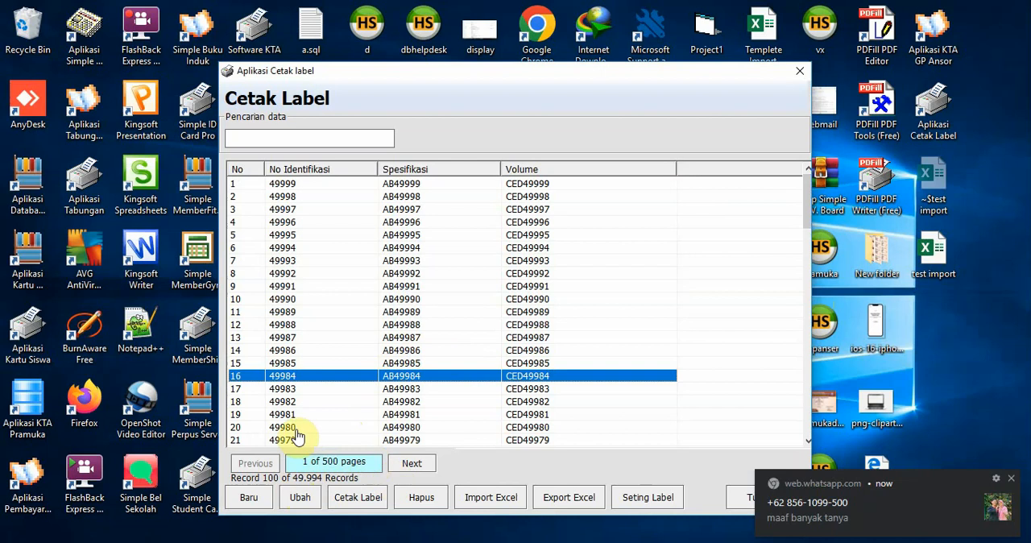
{"action": "left_click", "coordinate": [414, 464]}
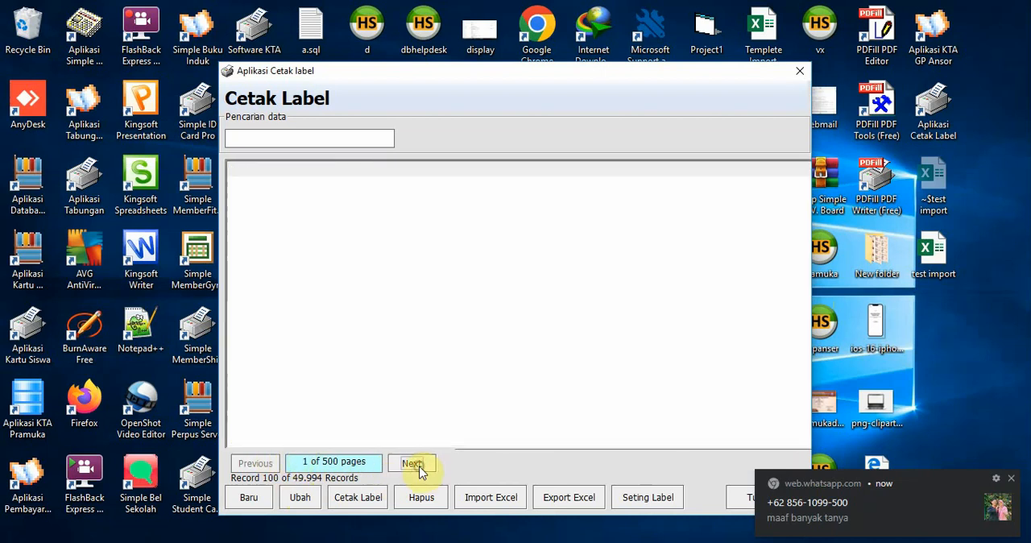
{"action": "left_click", "coordinate": [414, 465]}
{"action": "left_click", "coordinate": [413, 464]}
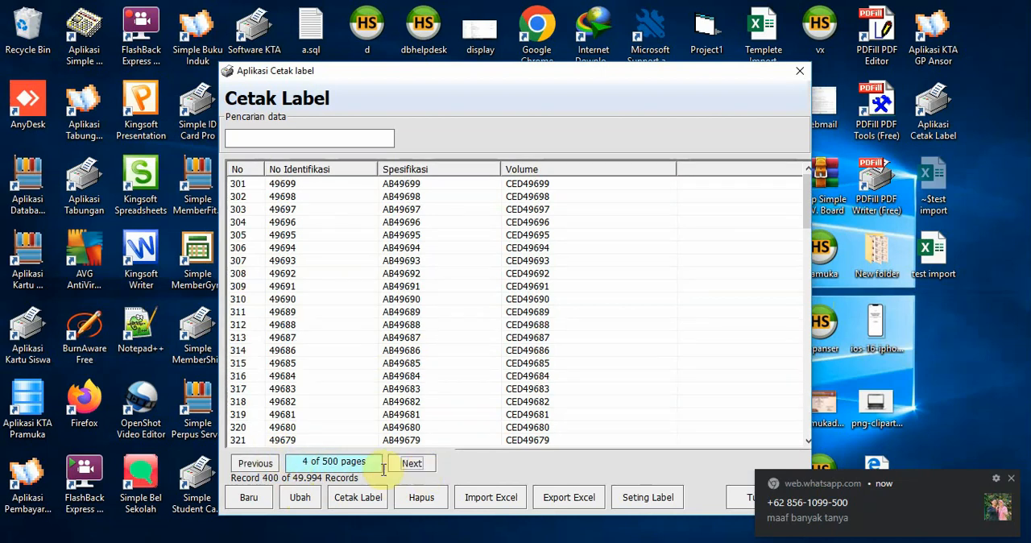
{"action": "left_click", "coordinate": [259, 466]}
{"action": "left_click", "coordinate": [260, 466]}
{"action": "left_click", "coordinate": [261, 467]}
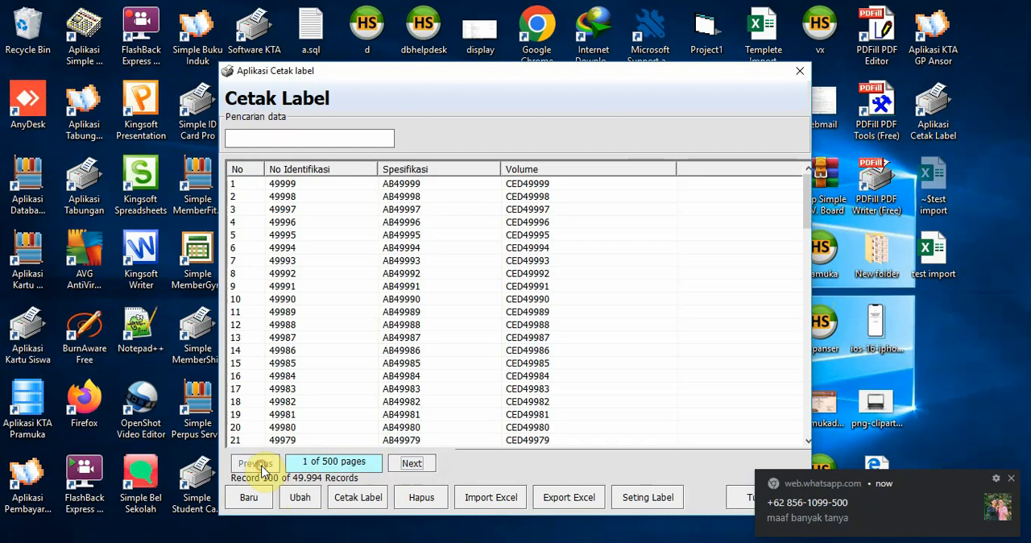
{"action": "left_click", "coordinate": [359, 342]}
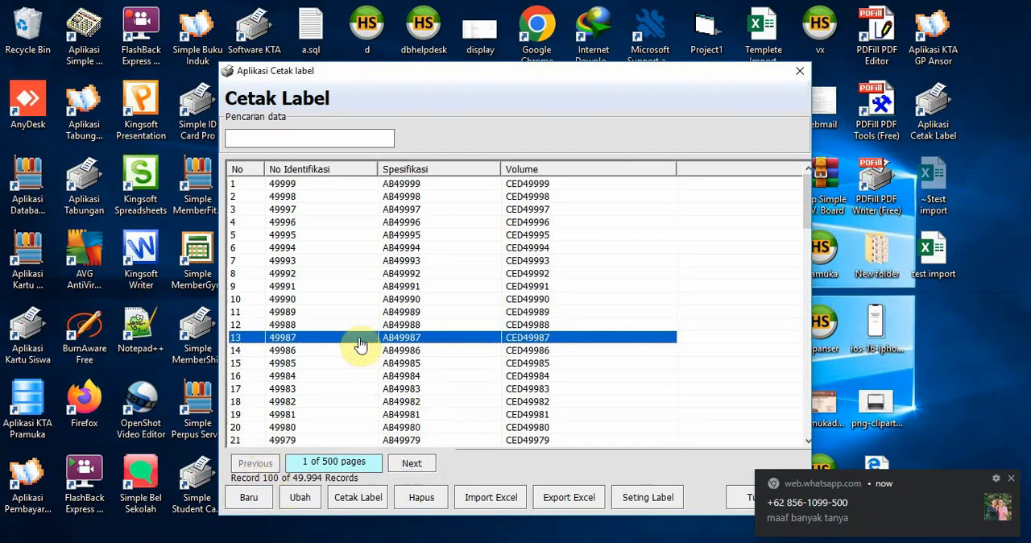
Add and save a new record with No Identifikasi 121212, Spesifikasi 21212 and Volume 121212
{"action": "left_click", "coordinate": [255, 501]}
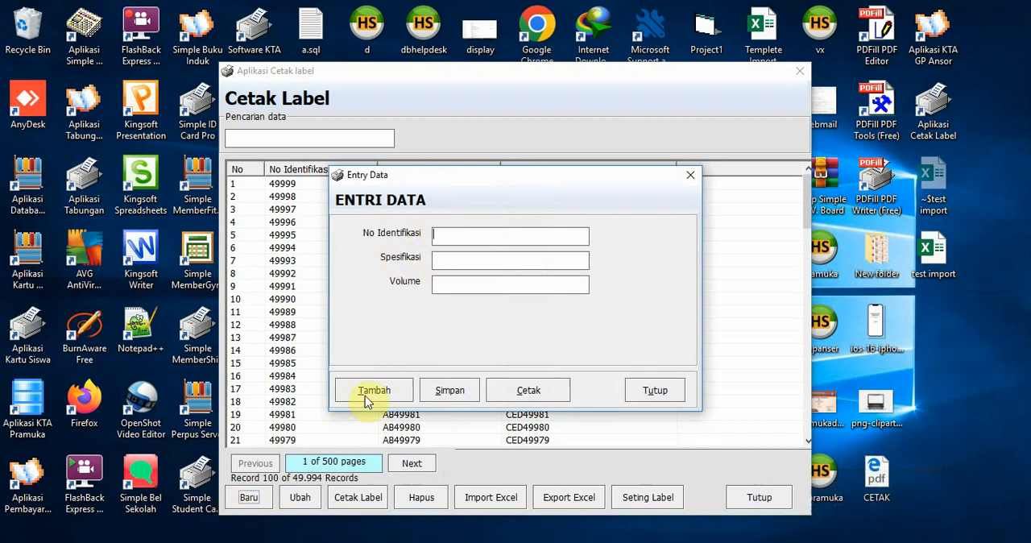
{"action": "type", "text": "121212"}
{"action": "left_click", "coordinate": [465, 260]}
{"action": "type", "text": "21212"}
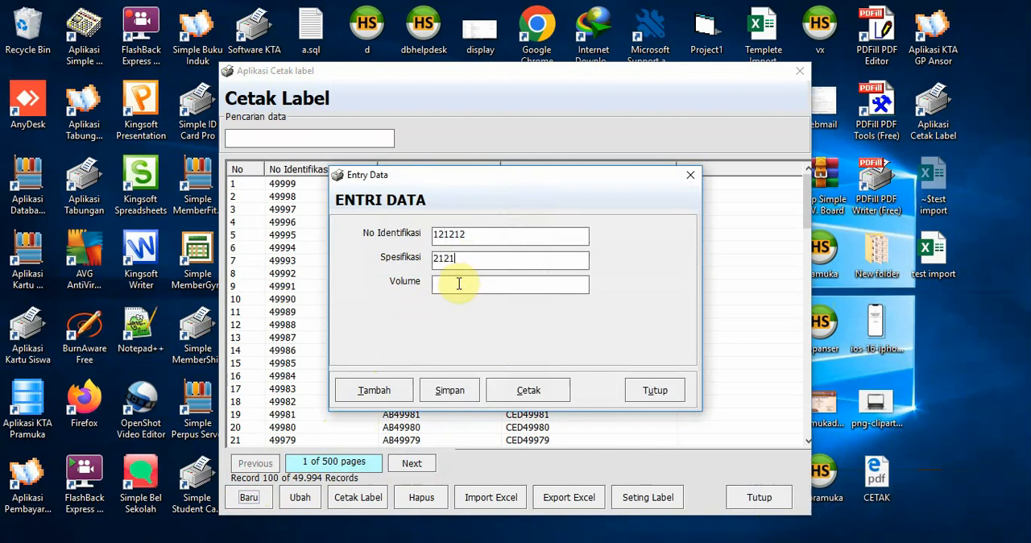
{"action": "left_click", "coordinate": [457, 284]}
{"action": "type", "text": "121212"}
{"action": "left_click", "coordinate": [451, 390]}
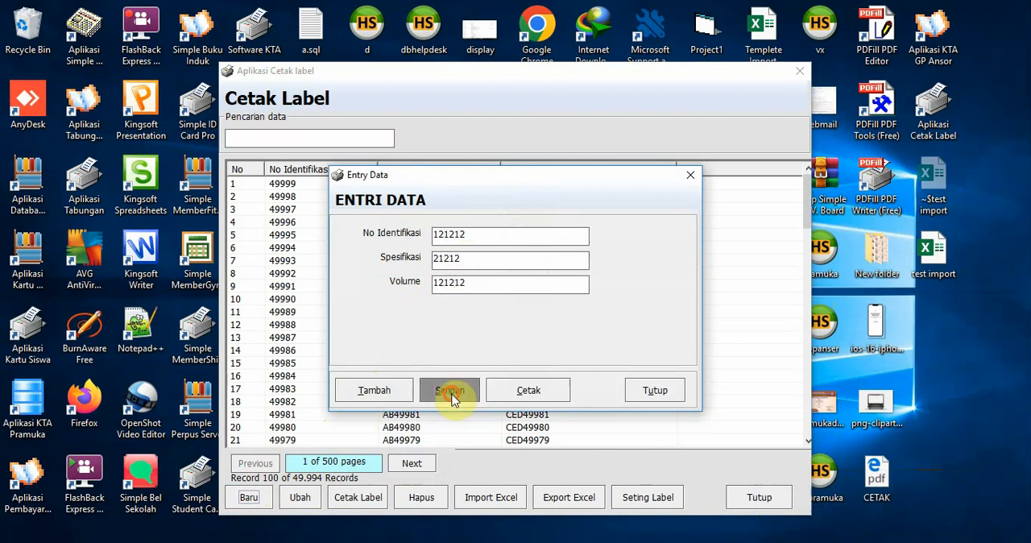
{"action": "left_click", "coordinate": [552, 336]}
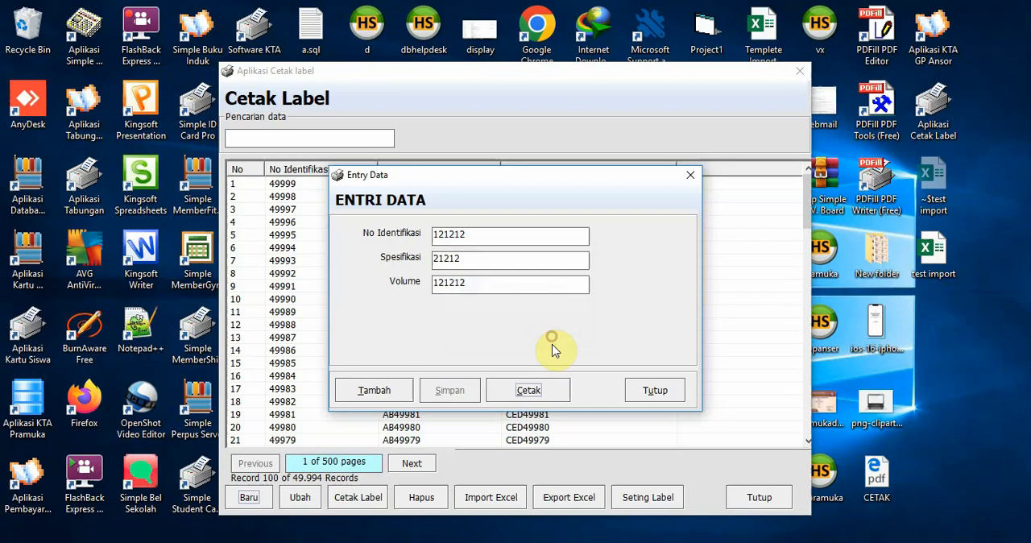
Preview the printed label for the new record, closing the preview and the entry form when done
{"action": "left_click", "coordinate": [538, 390]}
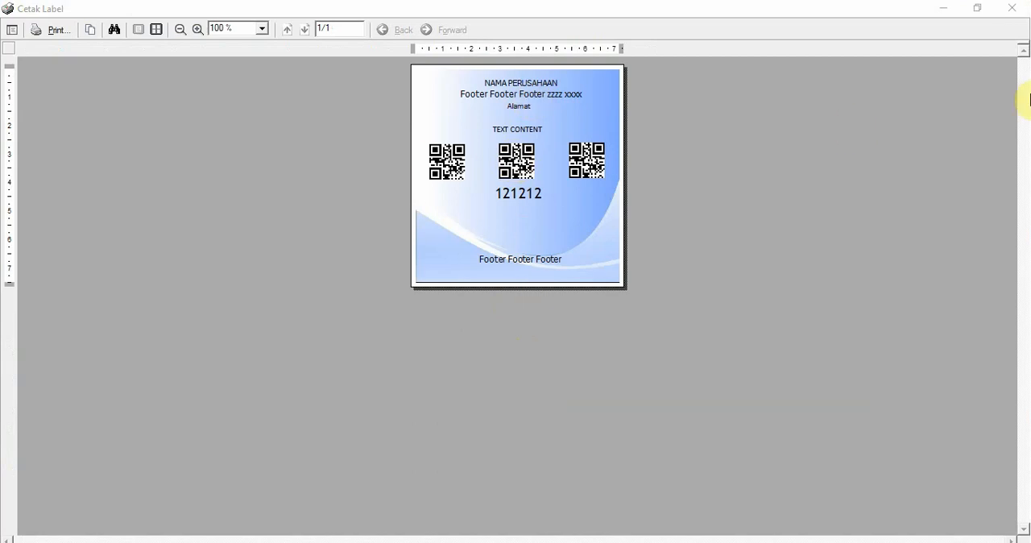
{"action": "left_click", "coordinate": [1002, 10]}
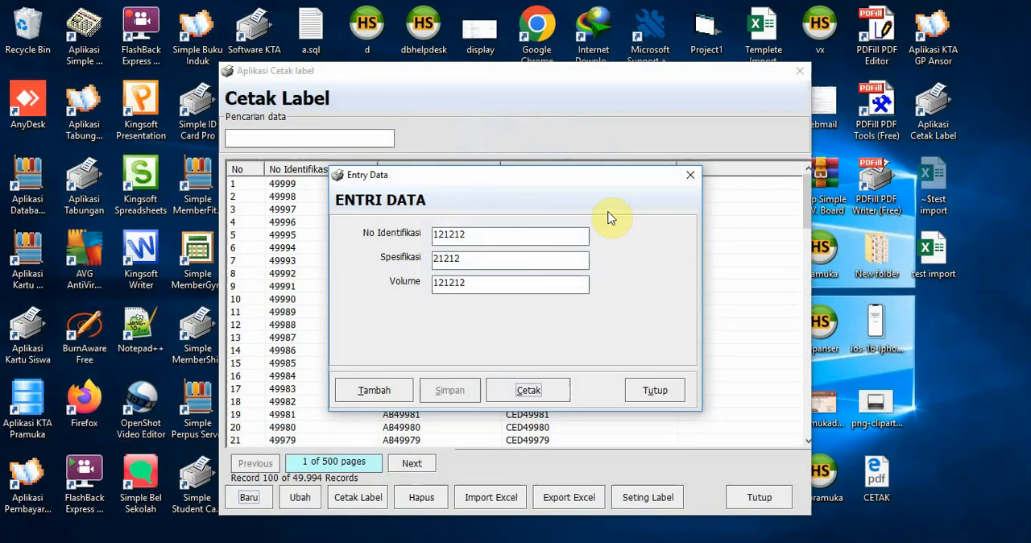
{"action": "left_click", "coordinate": [654, 391]}
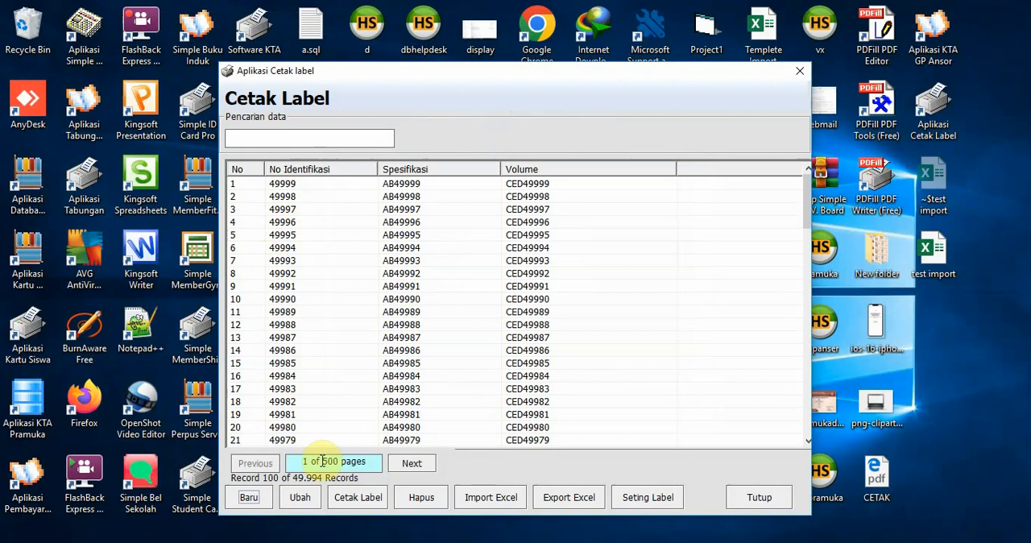
Preview the labels for all records on the current page and inspect the print options without printing
{"action": "left_click", "coordinate": [278, 210]}
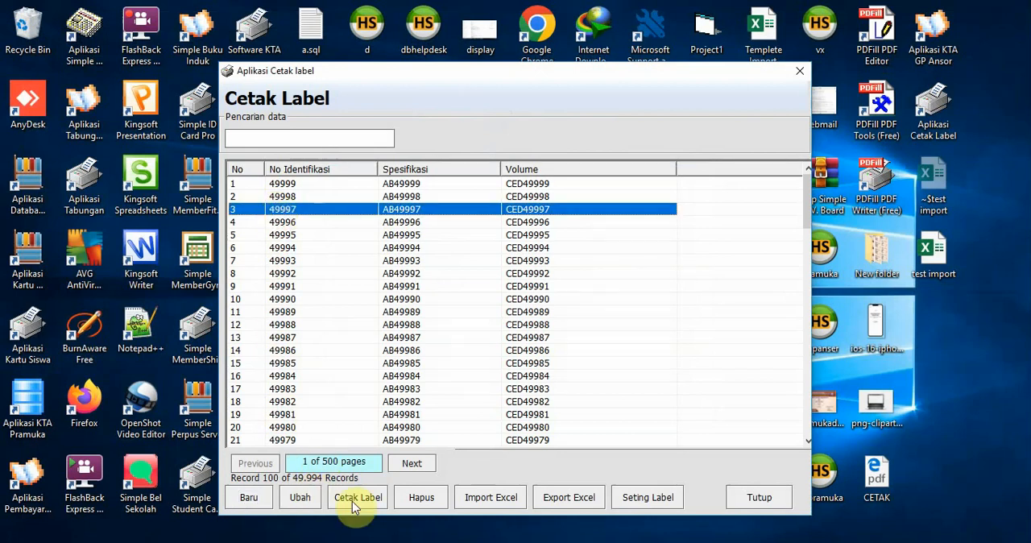
{"action": "left_click", "coordinate": [278, 185]}
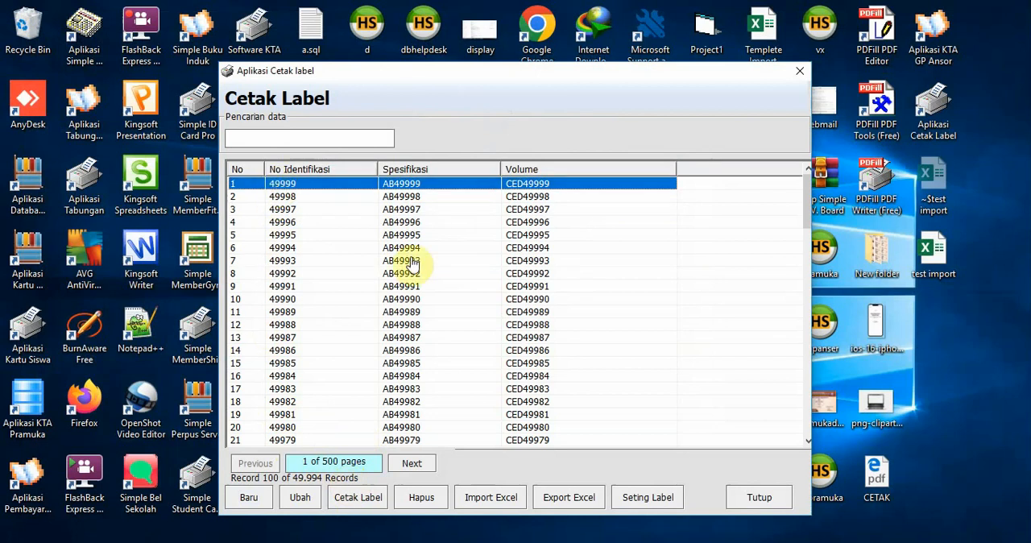
{"action": "left_click", "coordinate": [351, 498]}
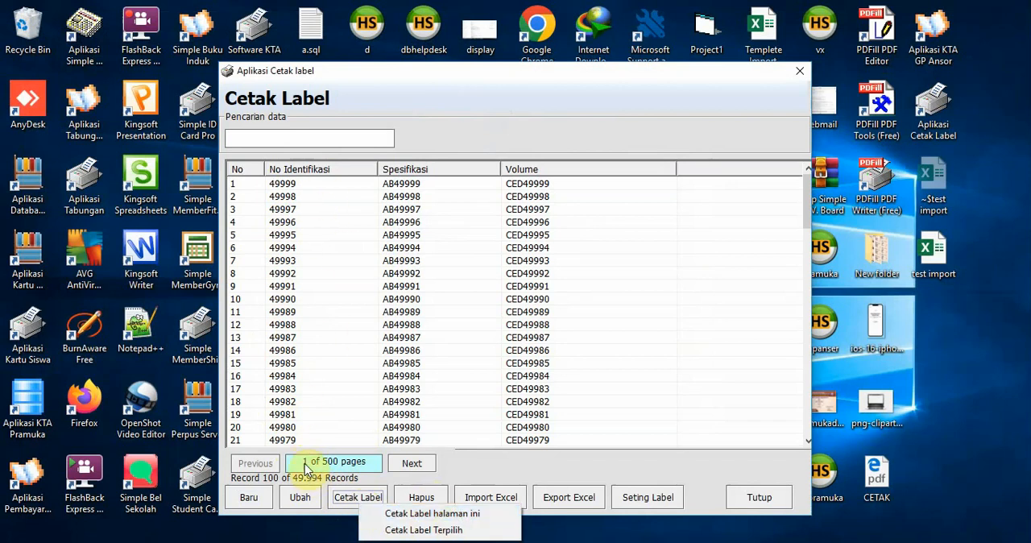
{"action": "left_click", "coordinate": [439, 513]}
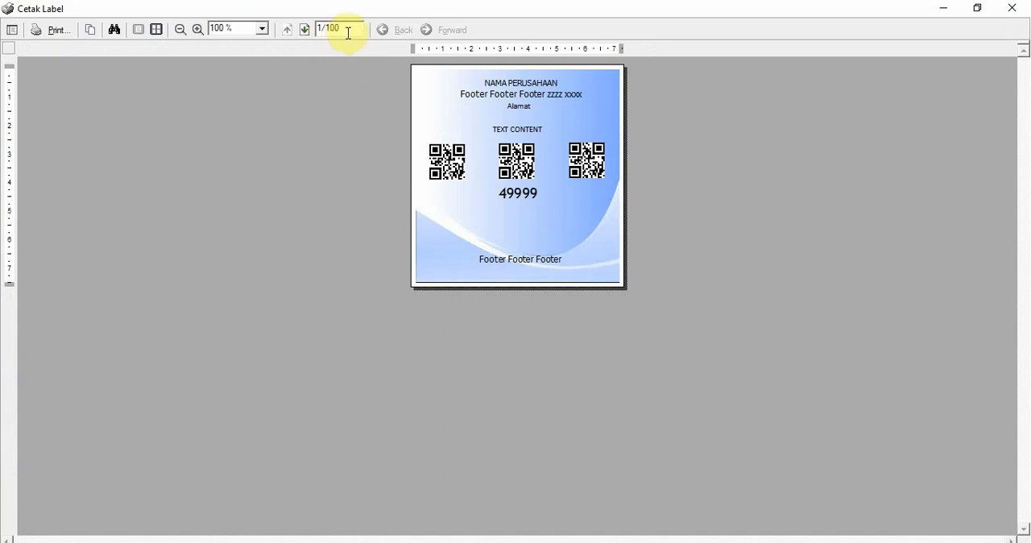
{"action": "left_click", "coordinate": [56, 30]}
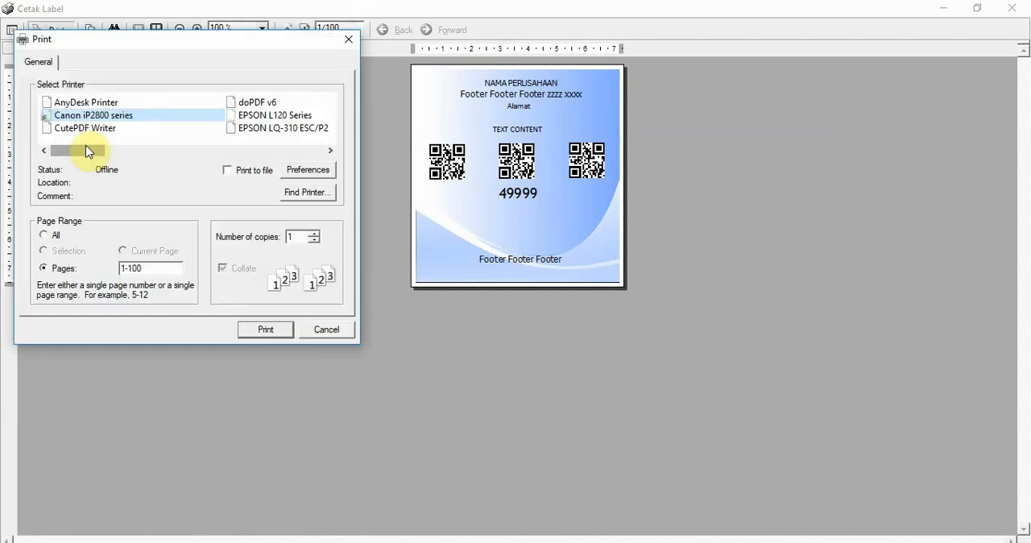
{"action": "left_click", "coordinate": [314, 327]}
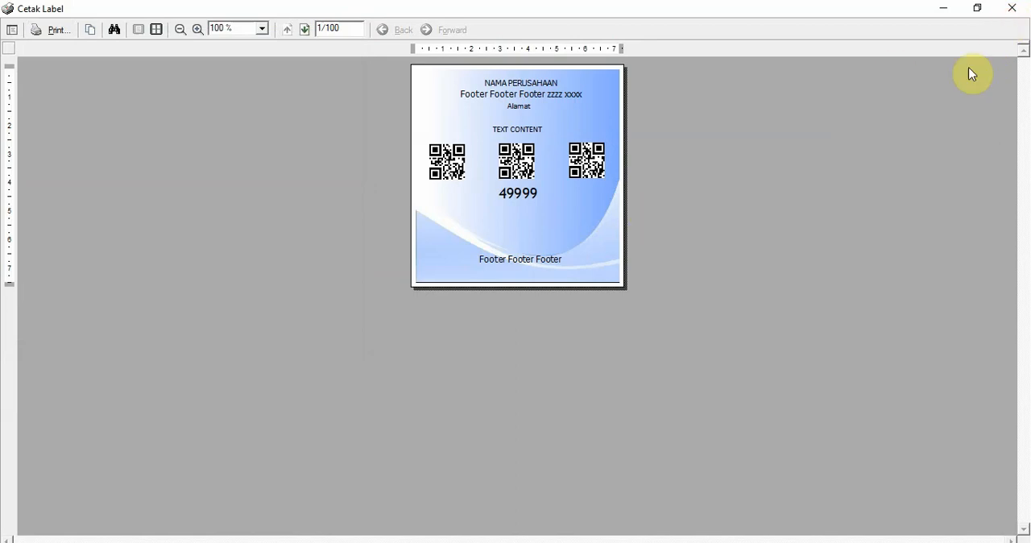
{"action": "left_click", "coordinate": [1012, 7]}
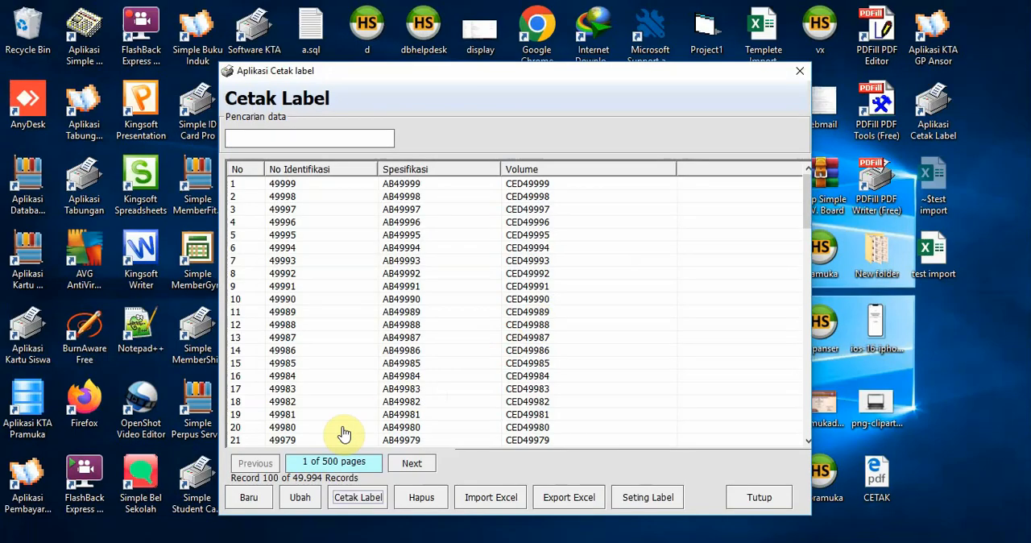
Go to page 2 of the records, select row 118, and preview the label with the selected-label option
{"action": "left_click", "coordinate": [406, 466]}
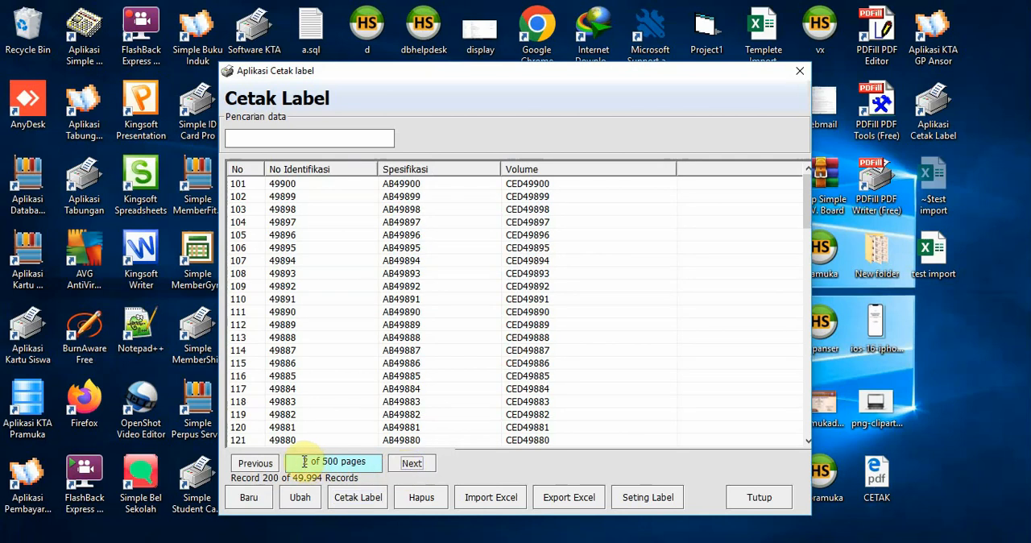
{"action": "left_click", "coordinate": [358, 499]}
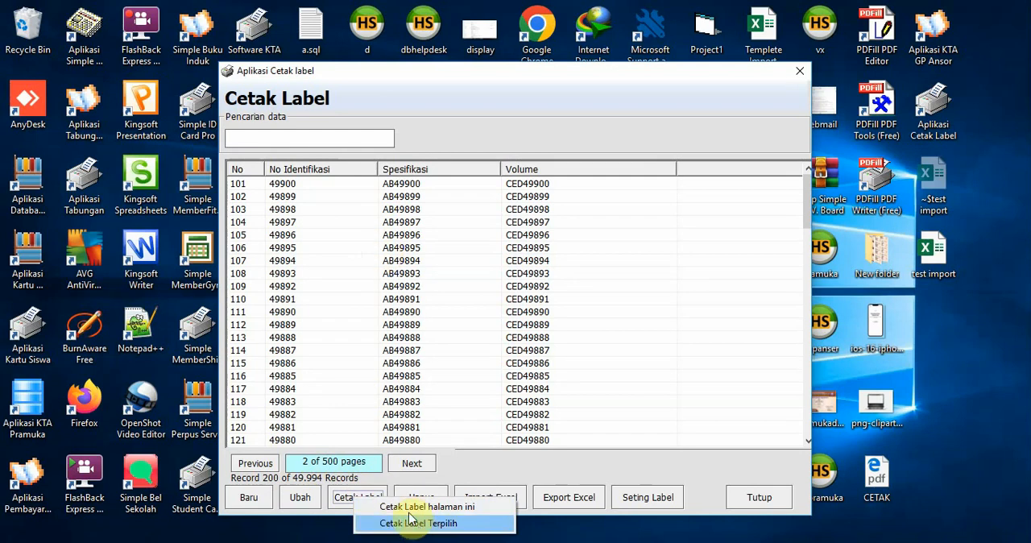
{"action": "left_click", "coordinate": [315, 258]}
{"action": "left_click", "coordinate": [303, 335]}
{"action": "left_click", "coordinate": [301, 389]}
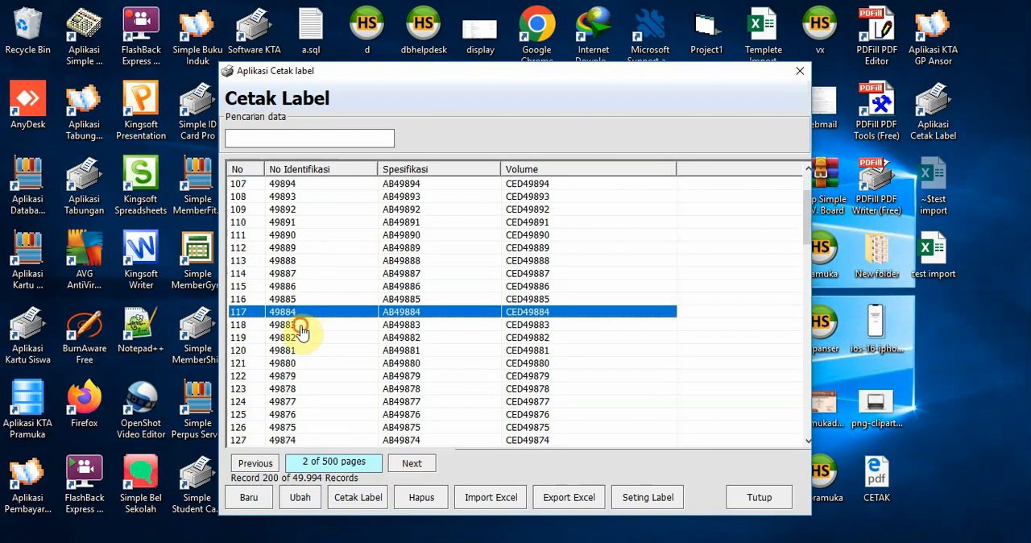
{"action": "left_click", "coordinate": [301, 325]}
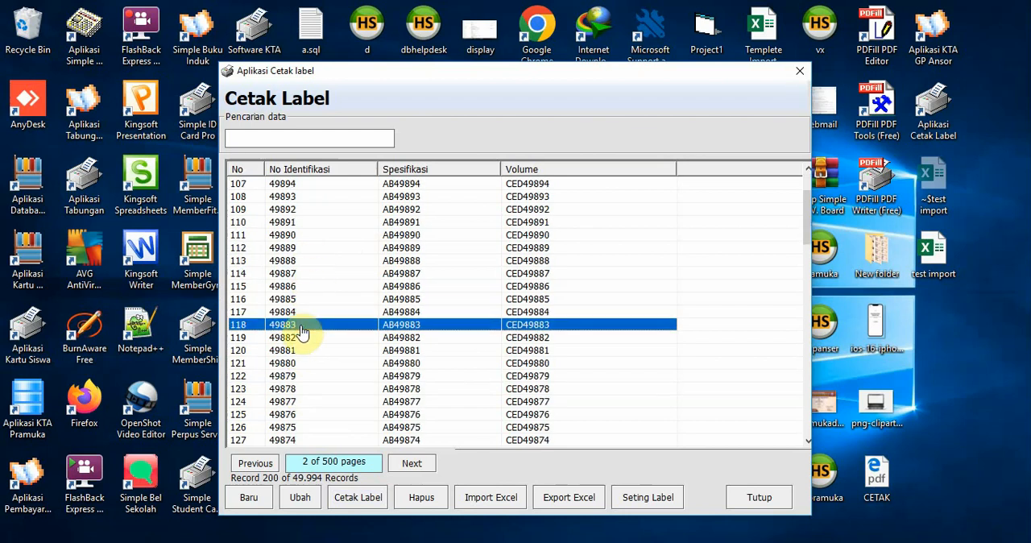
{"action": "left_click", "coordinate": [358, 499]}
{"action": "left_click", "coordinate": [402, 528]}
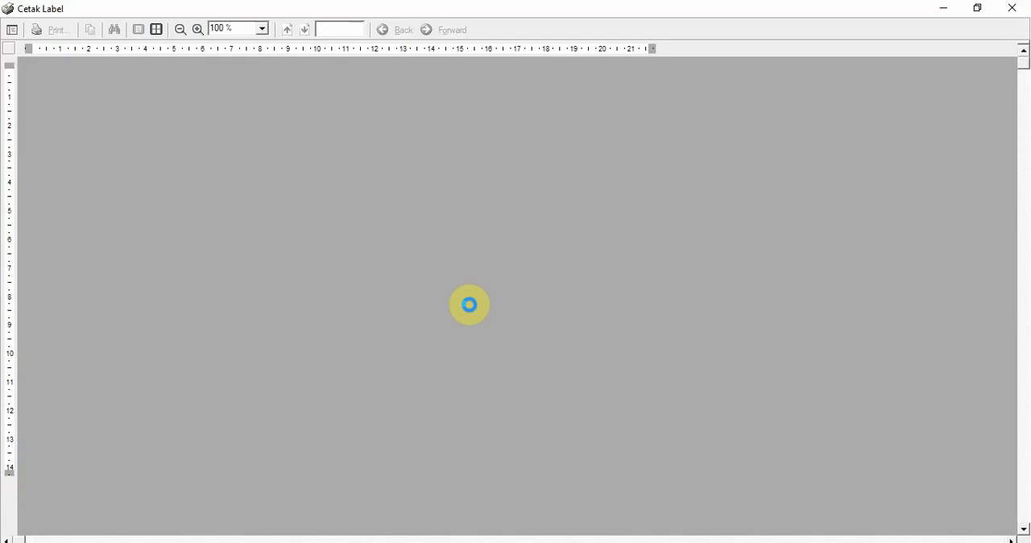
{"action": "left_click", "coordinate": [1010, 9]}
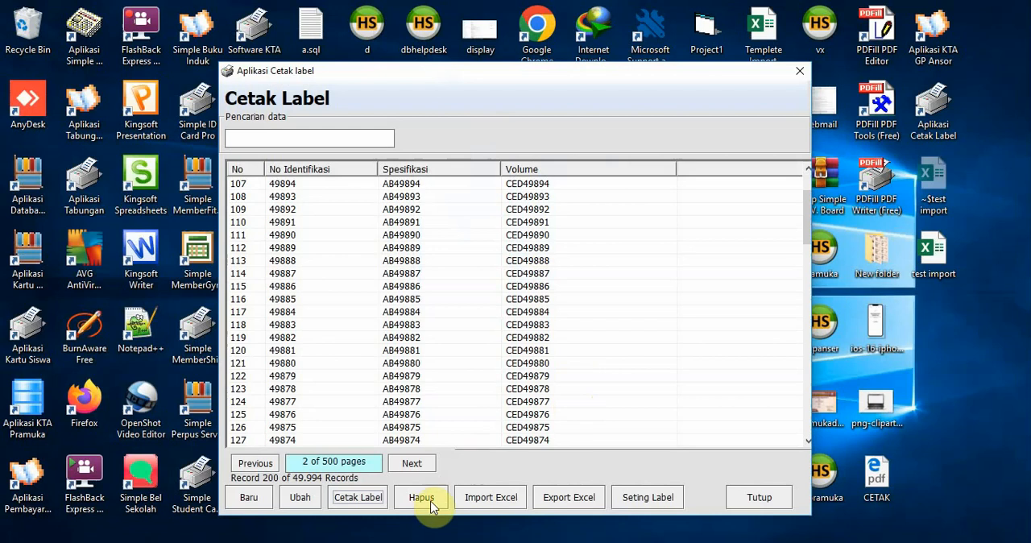
Create the Excel import template and fill its No column with the numbers 1 to 10 in A2:A11
{"action": "left_click", "coordinate": [489, 500]}
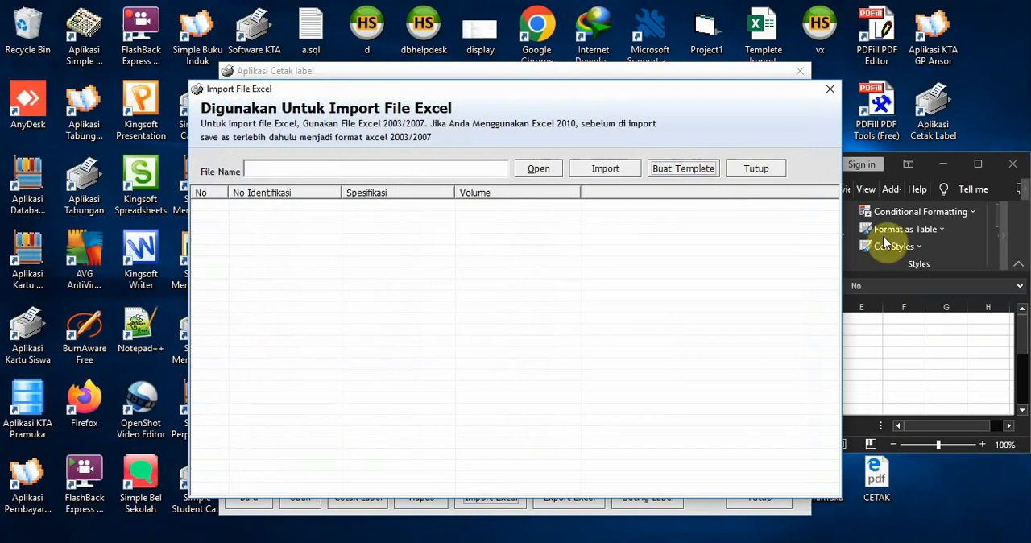
{"action": "left_click", "coordinate": [977, 173]}
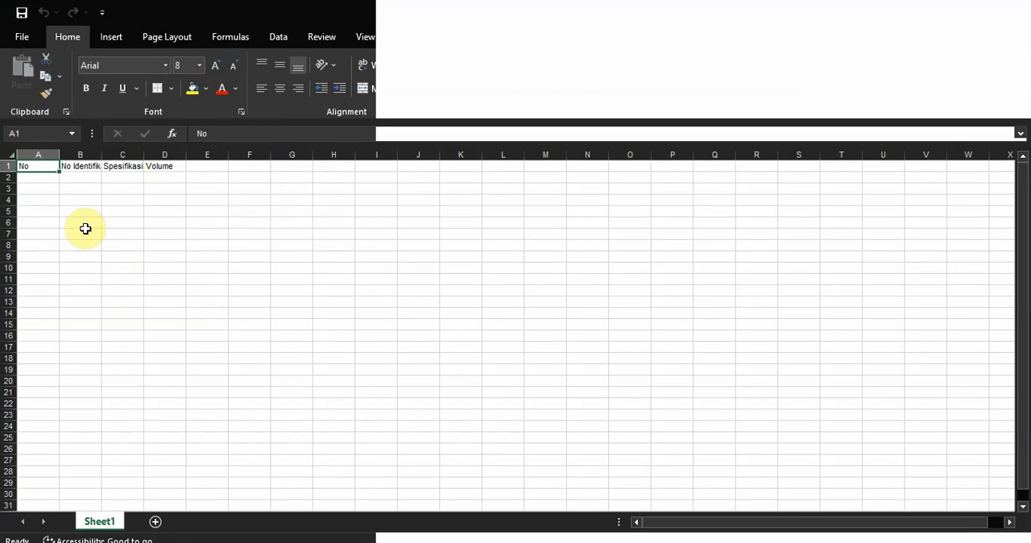
{"action": "left_click", "coordinate": [46, 178]}
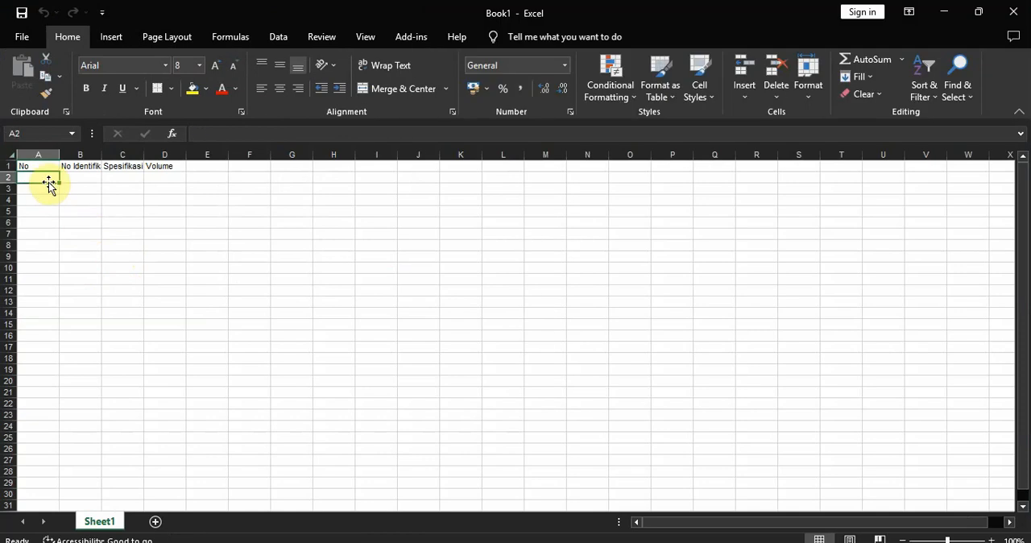
{"action": "type", "text": "1"}
{"action": "left_click", "coordinate": [44, 190]}
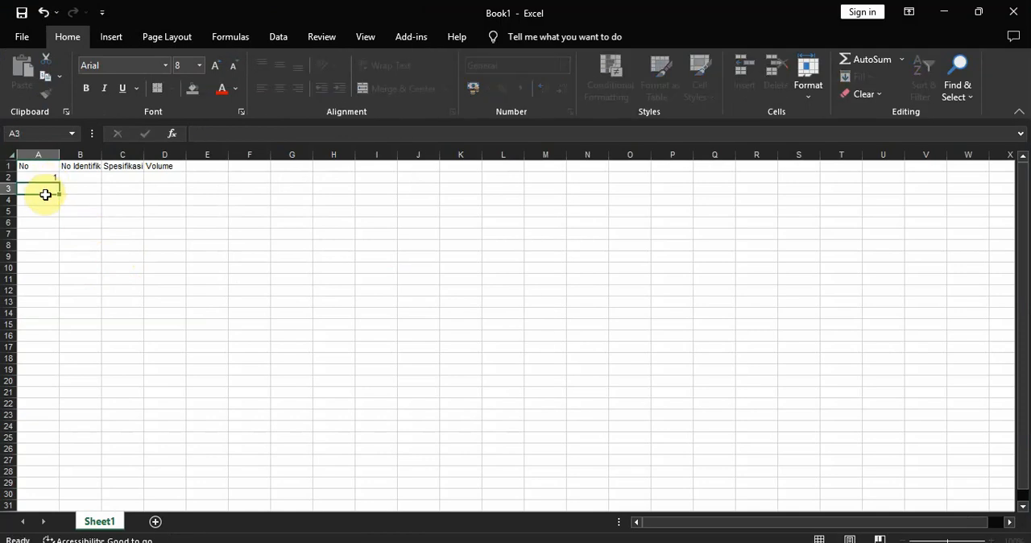
{"action": "type", "text": "2"}
{"action": "left_click", "coordinate": [44, 219]}
{"action": "left_click_drag", "start_coordinate": [53, 176], "coordinate": [51, 284]}
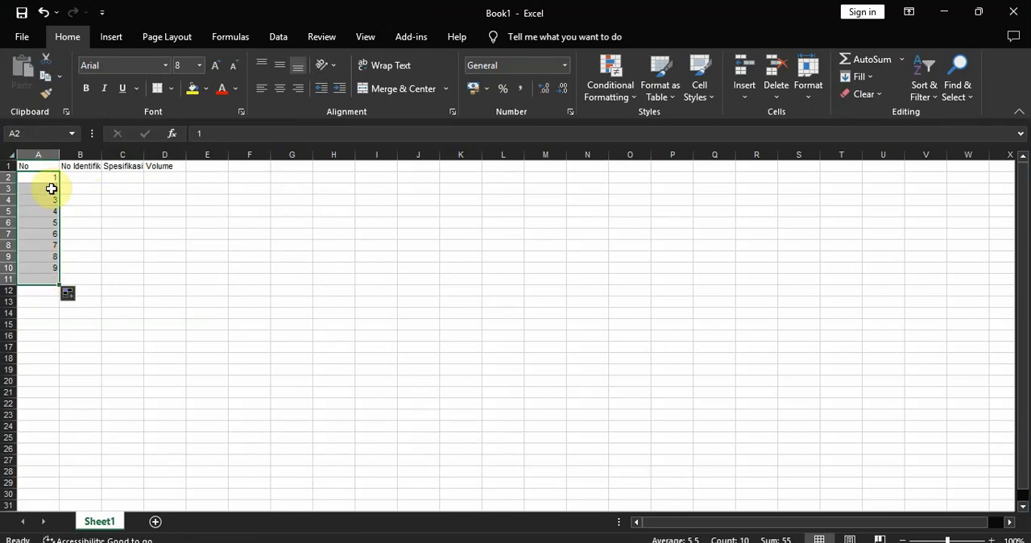
Fill the No Identifikasi column in B2:B11 with 10000 to 100000 in increments of 10000
{"action": "left_click", "coordinate": [91, 176]}
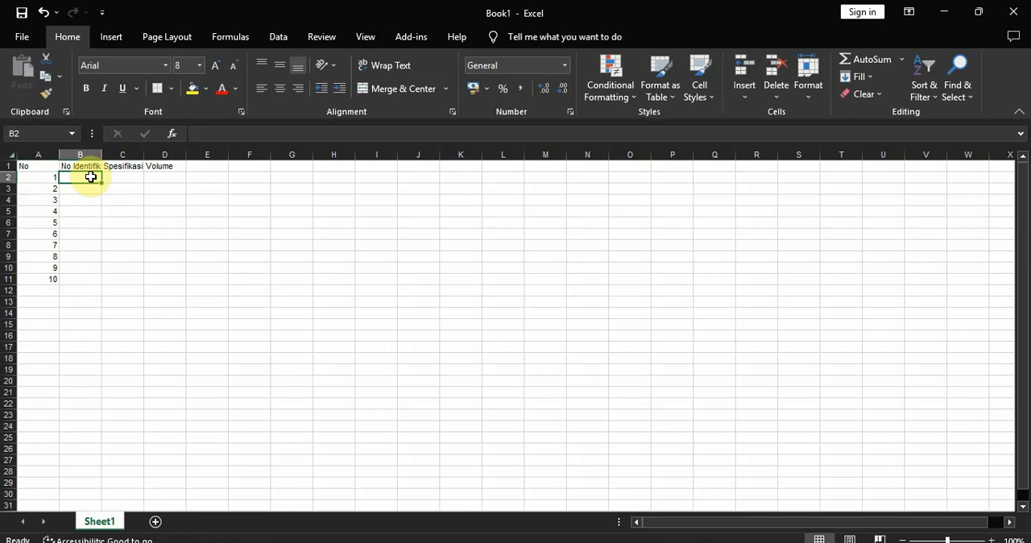
{"action": "type", "text": "10000"}
{"action": "key", "text": "Return"}
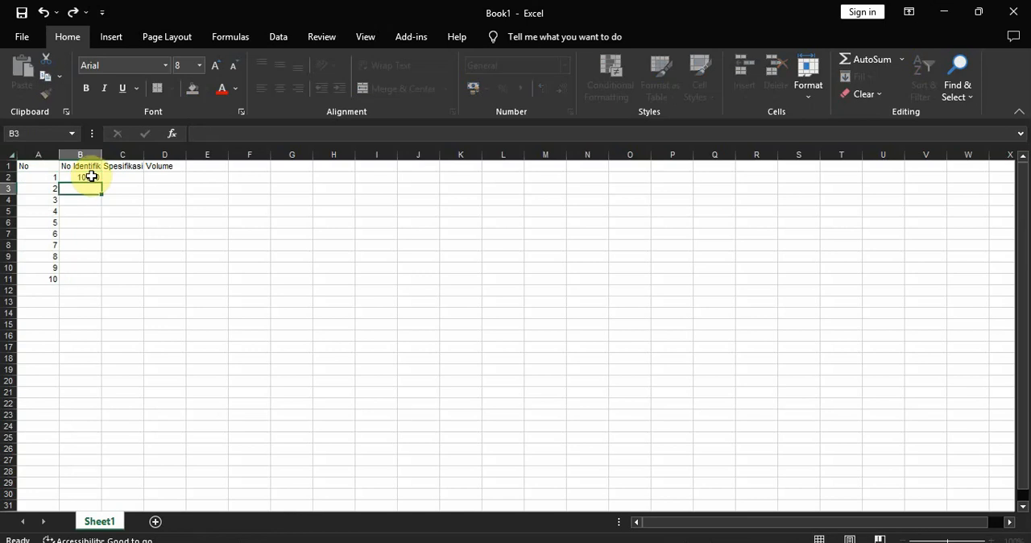
{"action": "type", "text": "20000"}
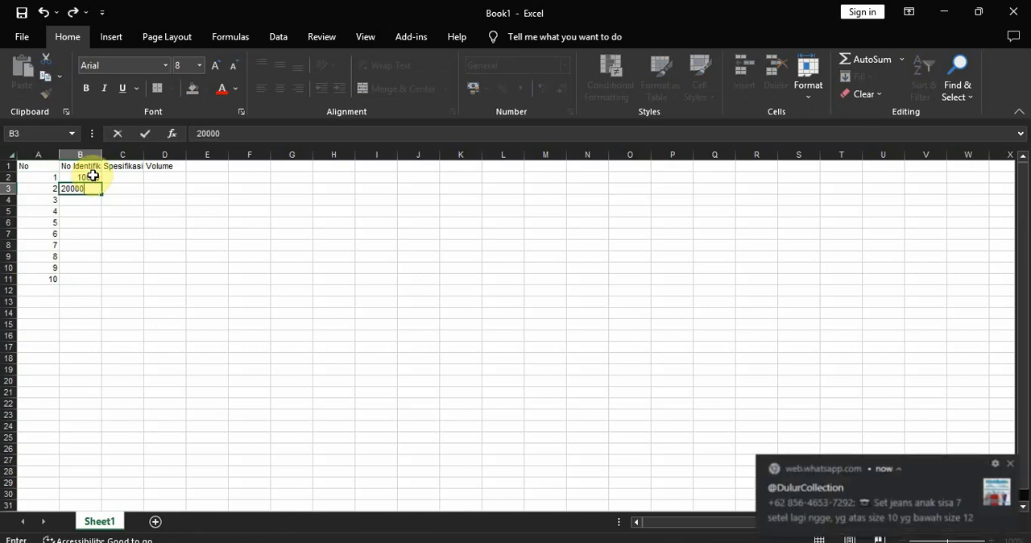
{"action": "key", "text": "Return"}
{"action": "left_click_drag", "start_coordinate": [94, 175], "coordinate": [102, 282]}
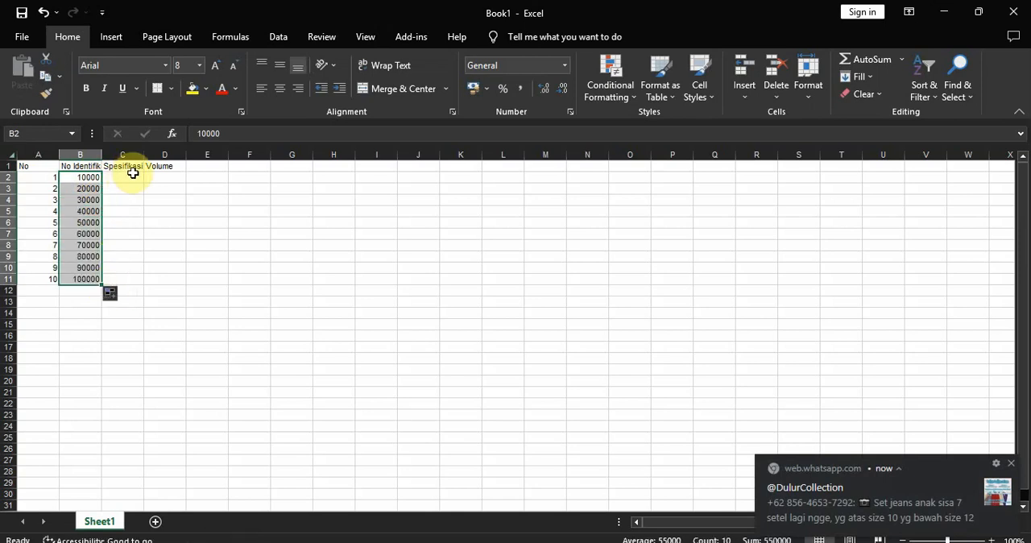
{"action": "left_click", "coordinate": [174, 222]}
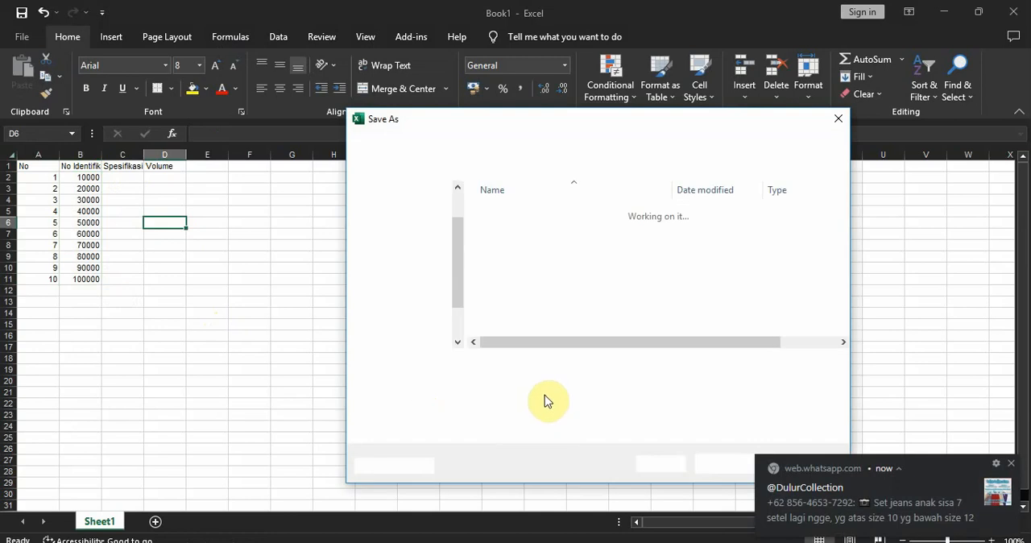
Save the workbook in Documents as "import label" and close it
{"action": "type", "text": "im"}
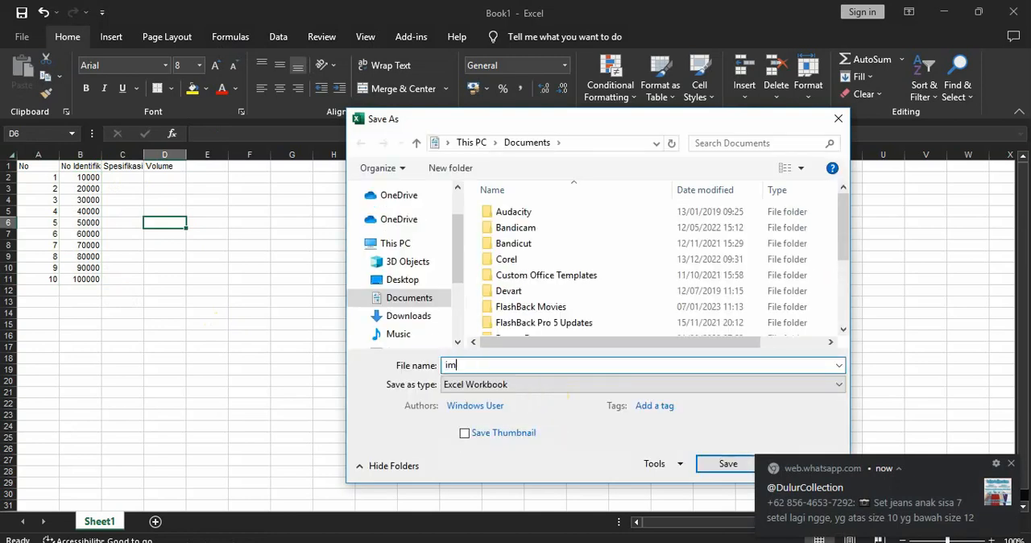
{"action": "type", "text": "port label"}
{"action": "left_click", "coordinate": [726, 464]}
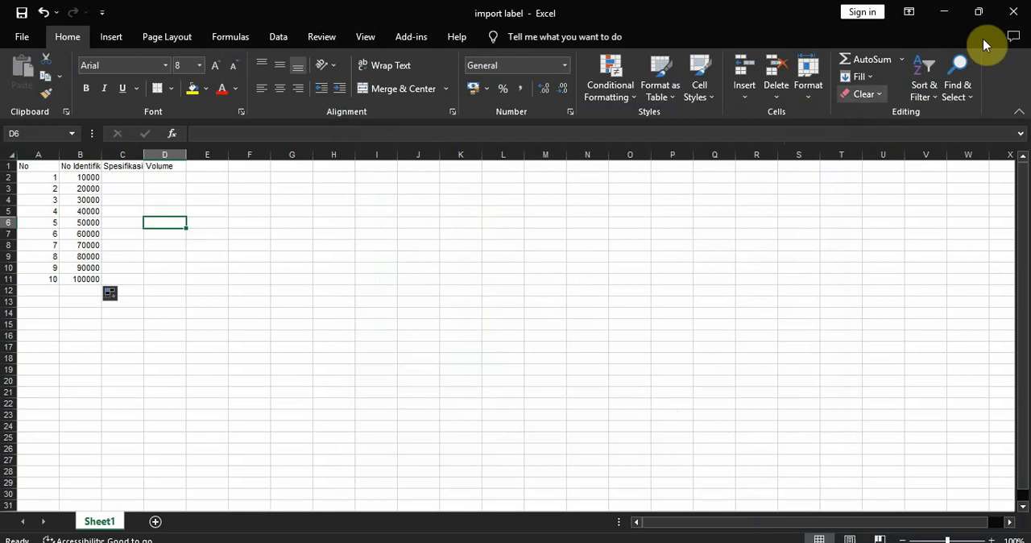
{"action": "left_click", "coordinate": [1013, 11]}
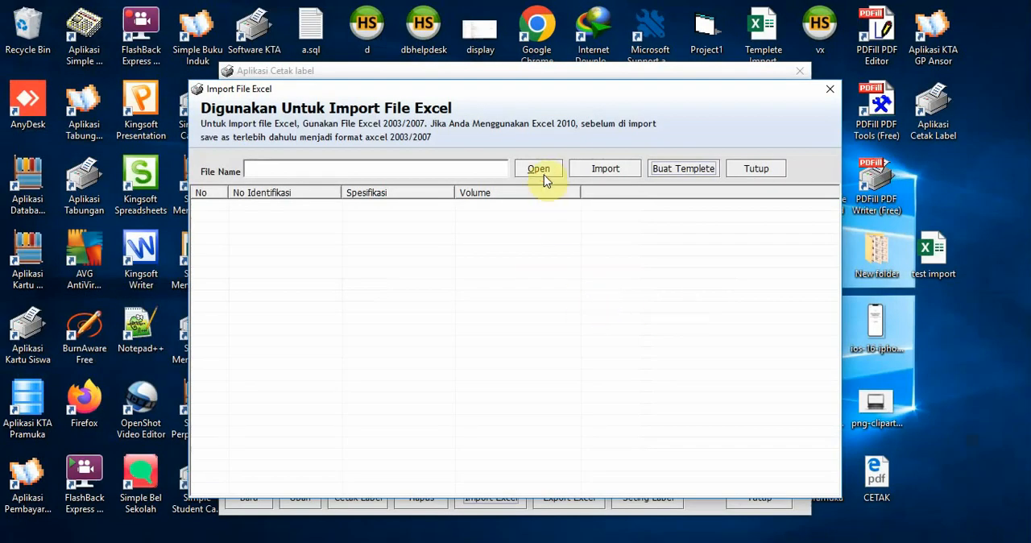
Try to load the file import_label from the Desktop into the Excel import window
{"action": "left_click", "coordinate": [543, 171]}
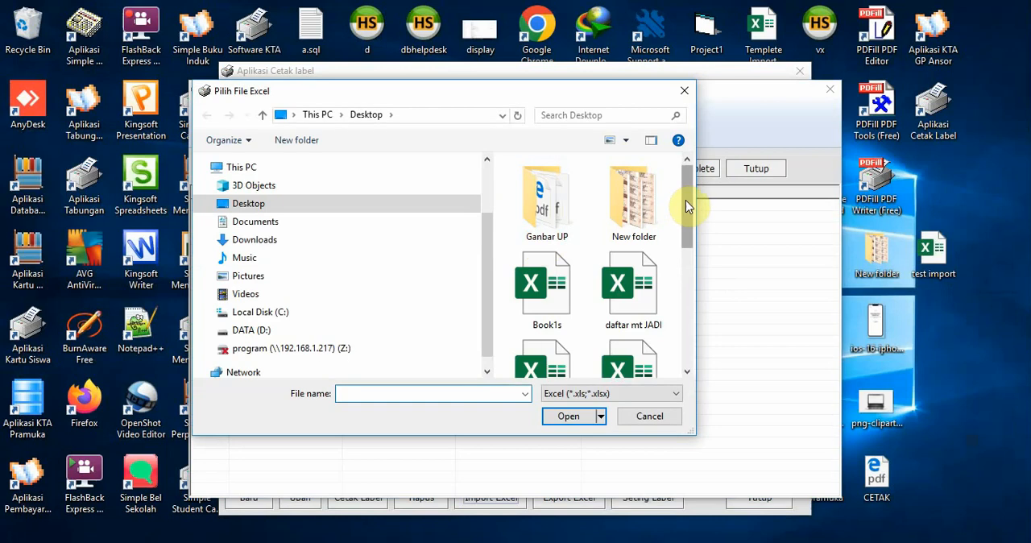
{"action": "left_click_drag", "start_coordinate": [684, 204], "coordinate": [679, 352]}
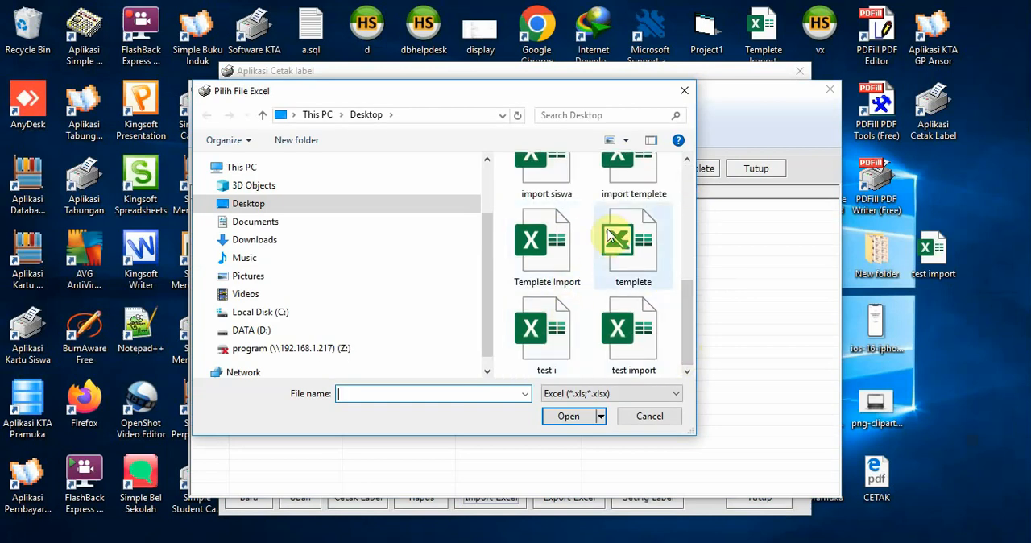
{"action": "left_click_drag", "start_coordinate": [684, 341], "coordinate": [703, 365]}
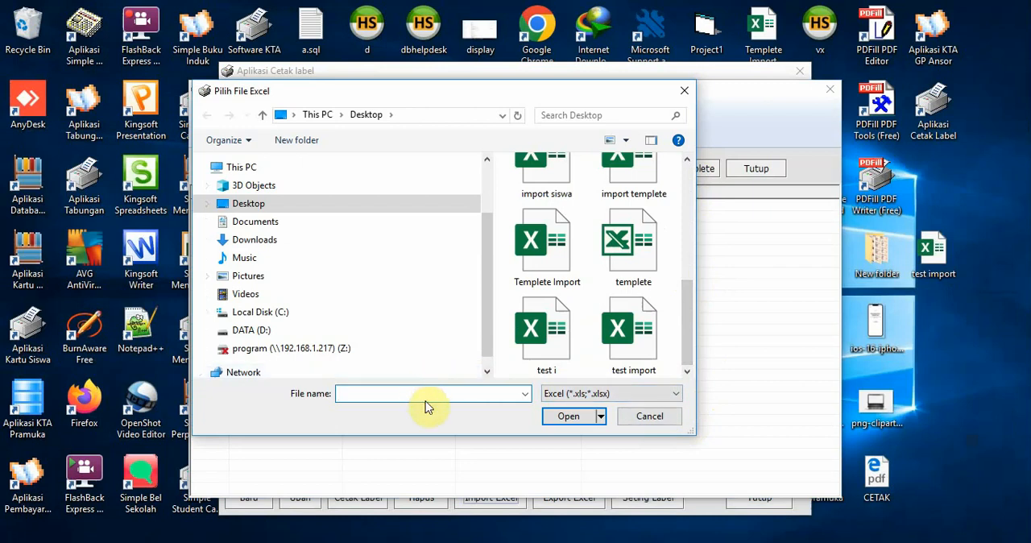
{"action": "type", "text": "import_label"}
{"action": "left_click", "coordinate": [570, 416]}
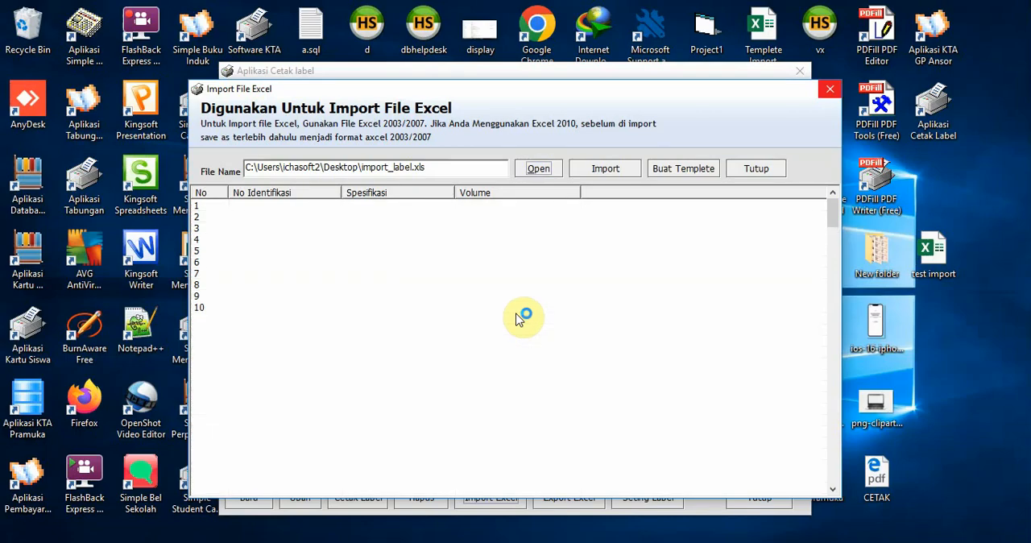
End the Label Barcode task in Task Manager and relaunch Aplikasi Cetak Label
{"action": "key", "text": "ctrl+shift+Escape"}
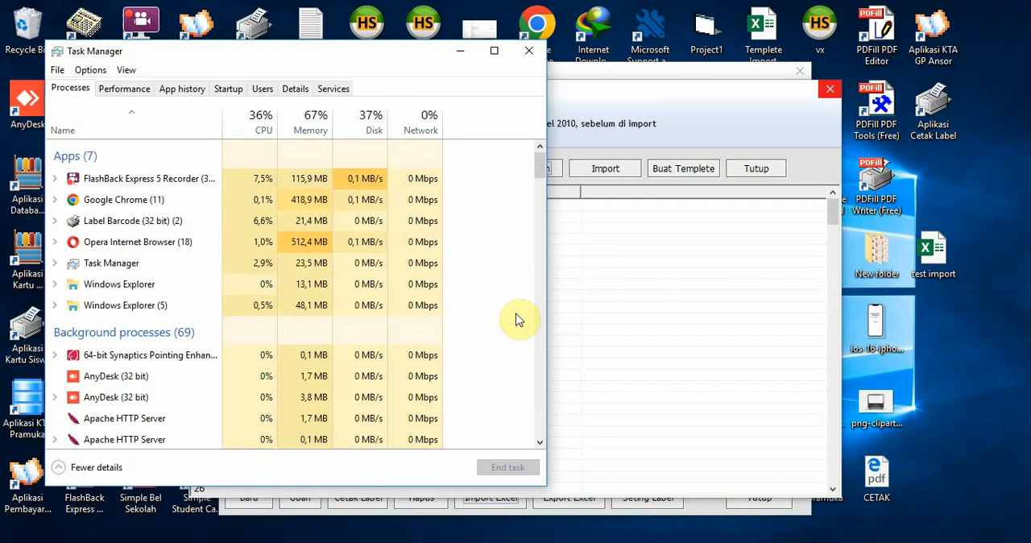
{"action": "left_click", "coordinate": [175, 223]}
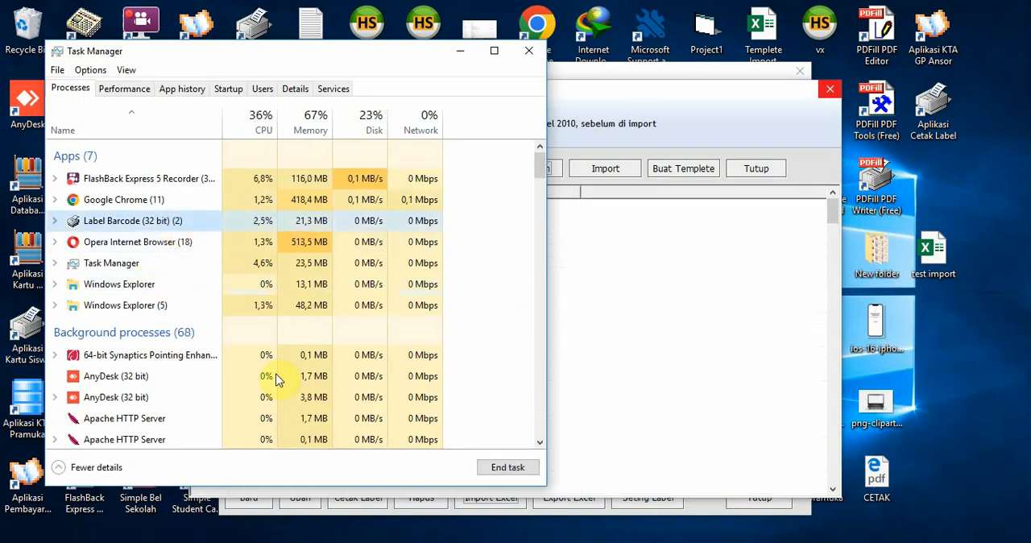
{"action": "left_click", "coordinate": [508, 469]}
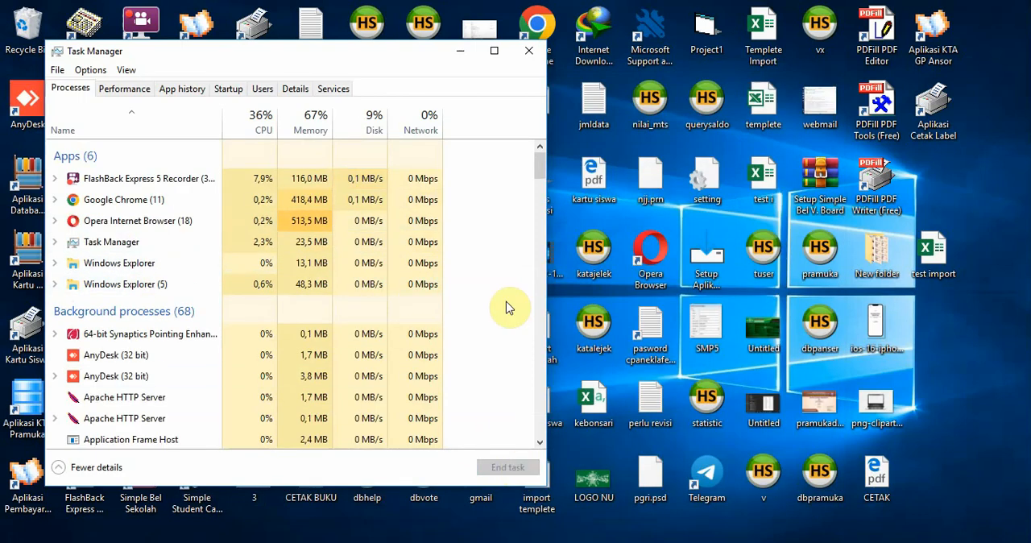
{"action": "left_click", "coordinate": [465, 54]}
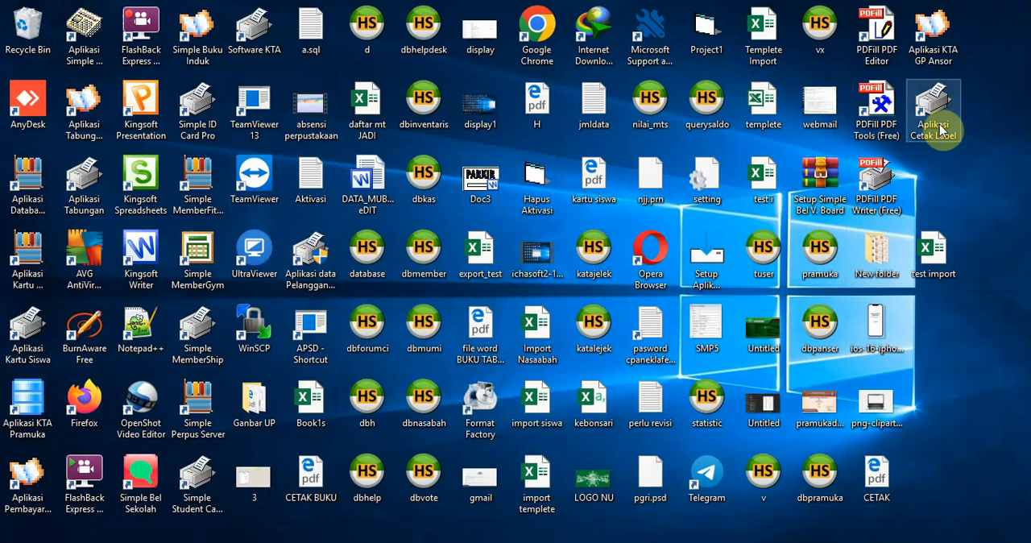
{"action": "double_click", "coordinate": [939, 127]}
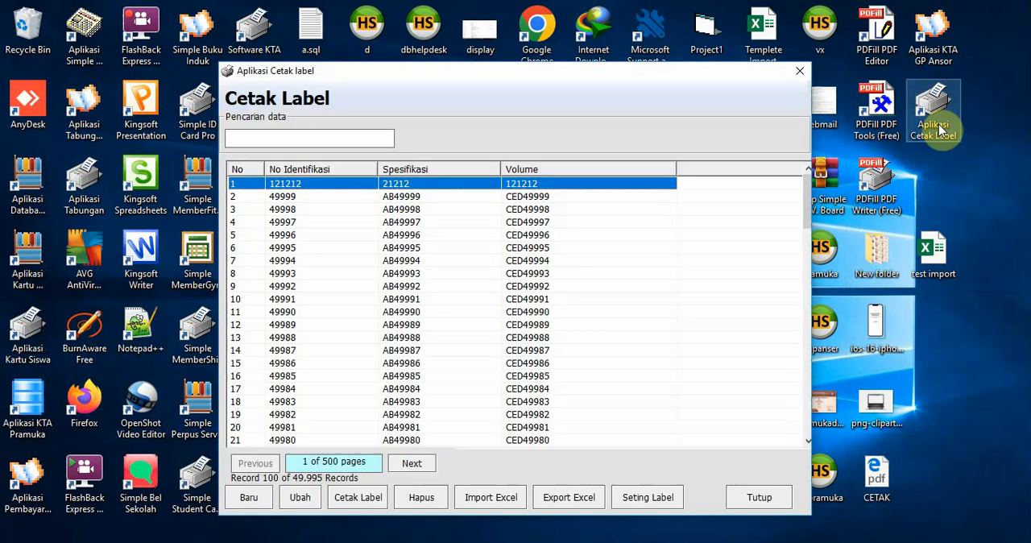
{"action": "left_click", "coordinate": [545, 325]}
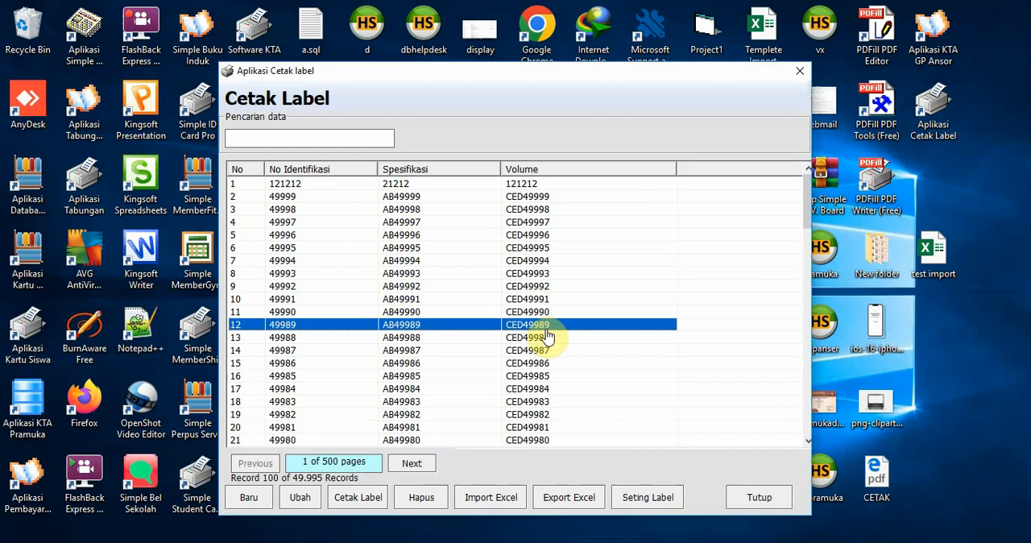
{"action": "left_click", "coordinate": [410, 390]}
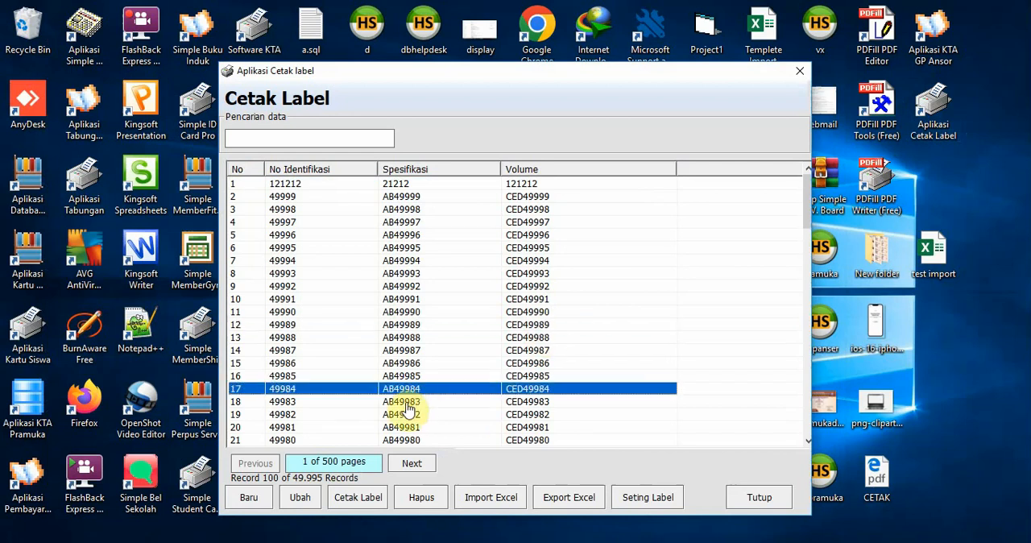
Load the "import label" workbook from the Documents folder into the Excel import window
{"action": "left_click", "coordinate": [482, 498]}
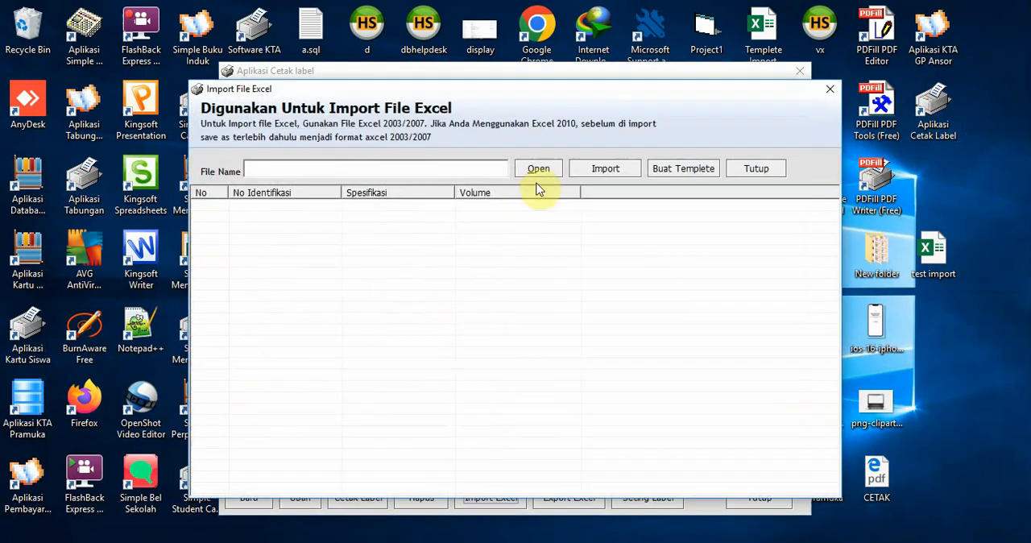
{"action": "left_click", "coordinate": [543, 168]}
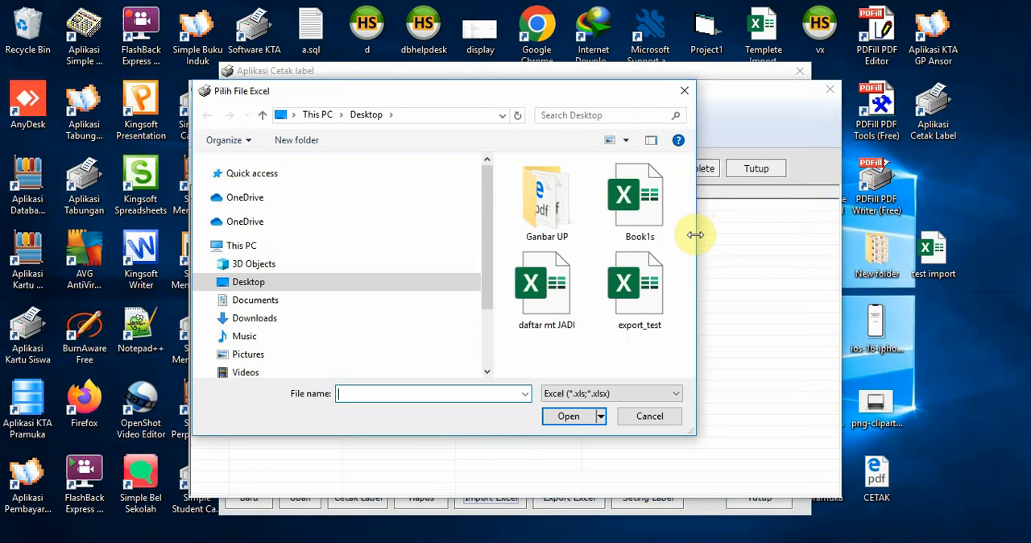
{"action": "left_click", "coordinate": [650, 394]}
{"action": "left_click", "coordinate": [650, 396]}
{"action": "left_click_drag", "start_coordinate": [688, 207], "coordinate": [679, 340]}
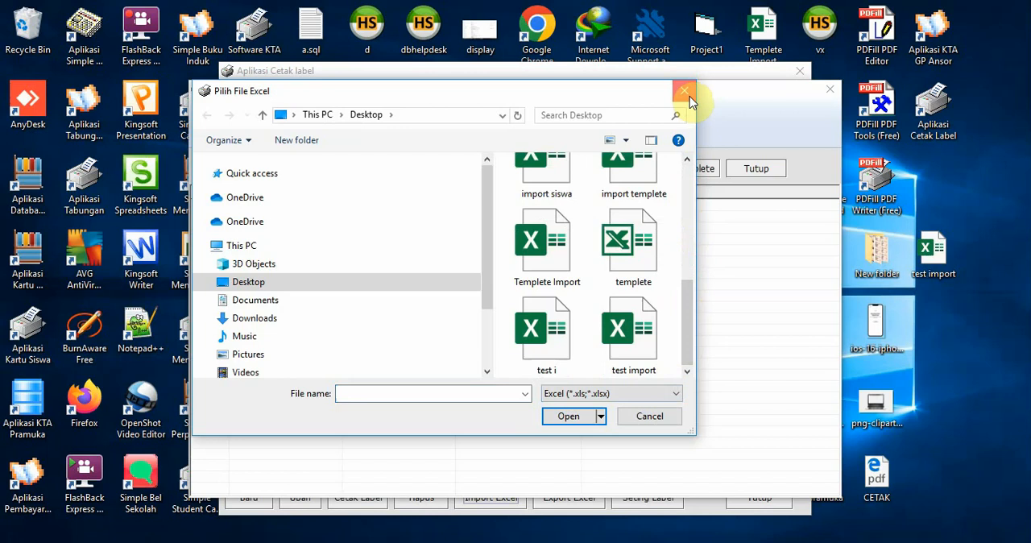
{"action": "left_click", "coordinate": [286, 302]}
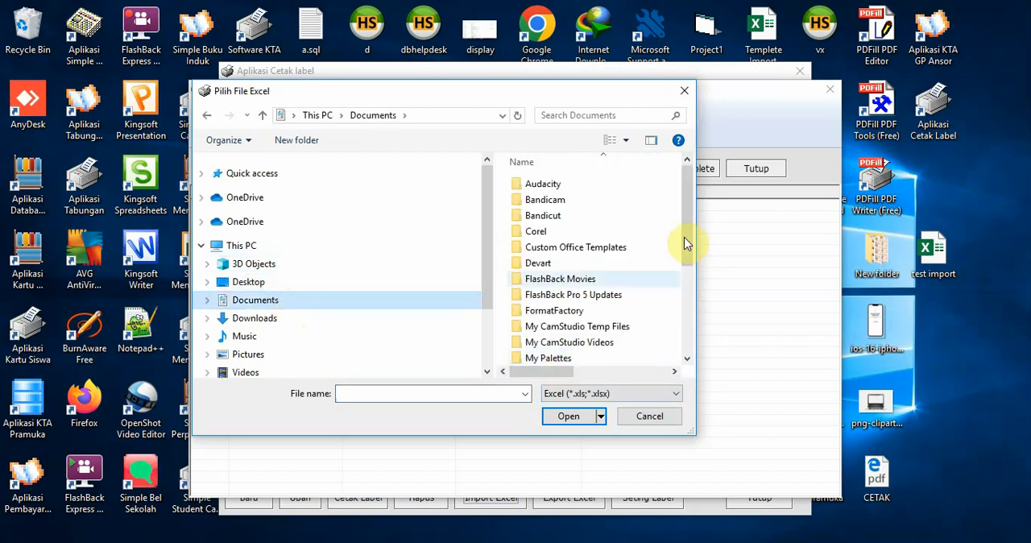
{"action": "left_click_drag", "start_coordinate": [684, 237], "coordinate": [686, 303]}
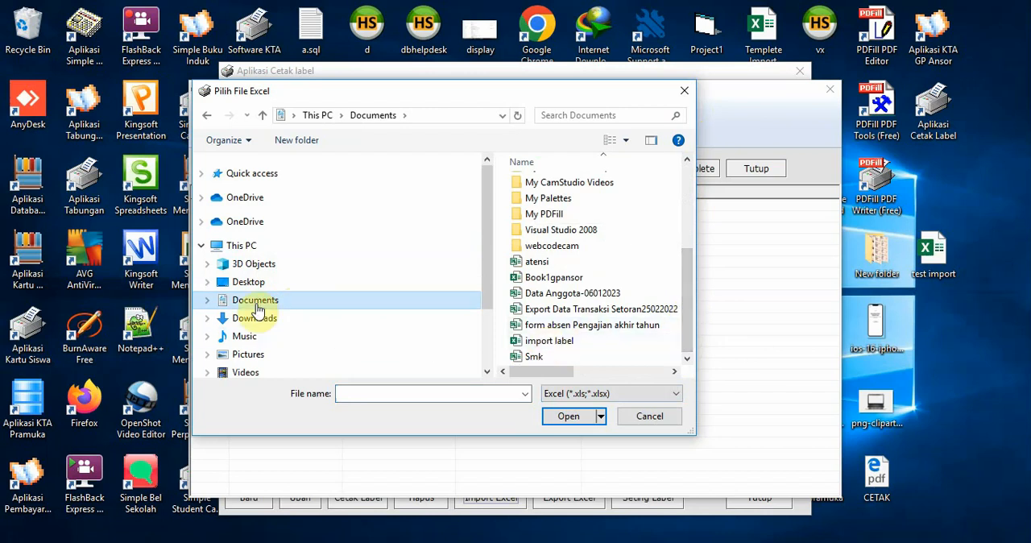
{"action": "double_click", "coordinate": [551, 342]}
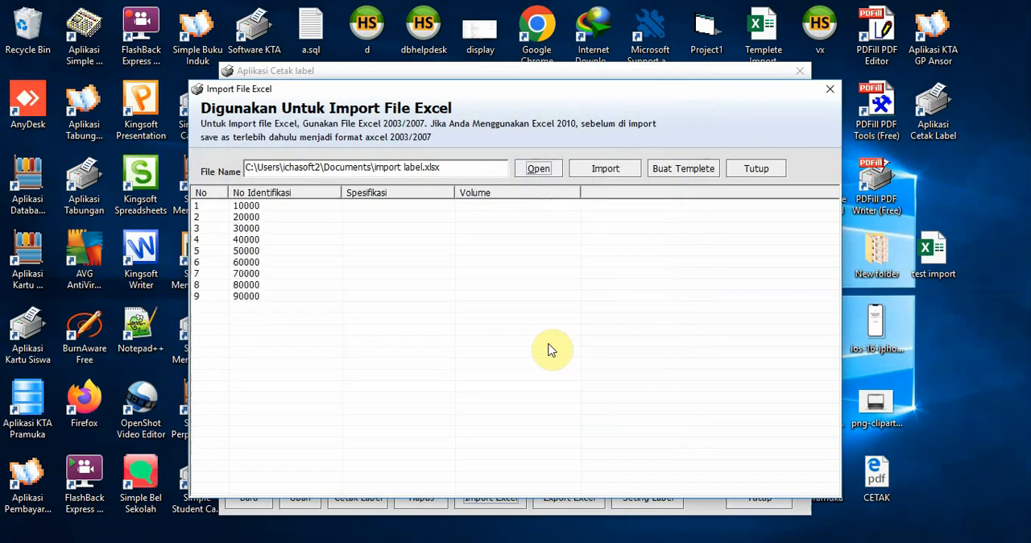
{"action": "left_click", "coordinate": [251, 238]}
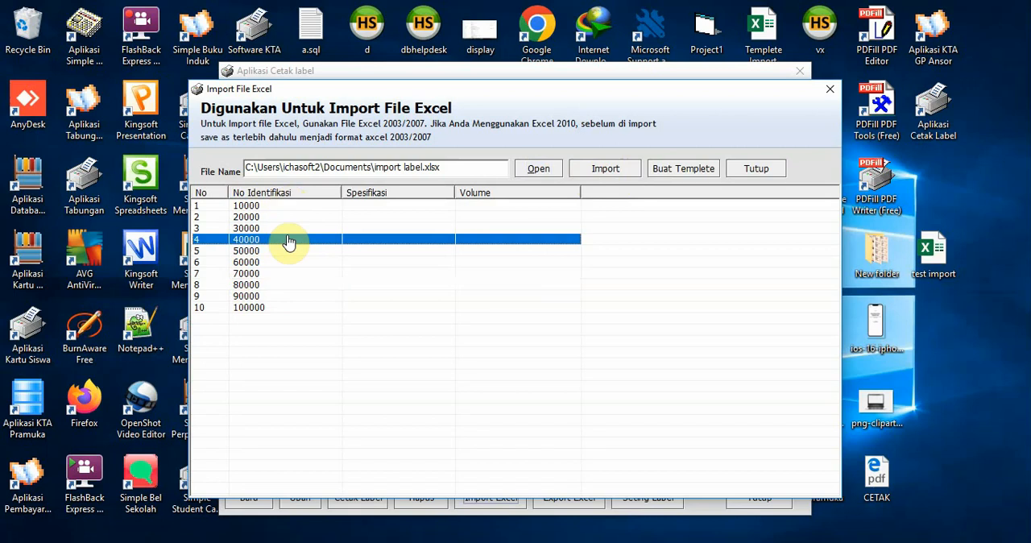
Import the loaded Excel rows into the label database and close the import window
{"action": "left_click", "coordinate": [615, 172]}
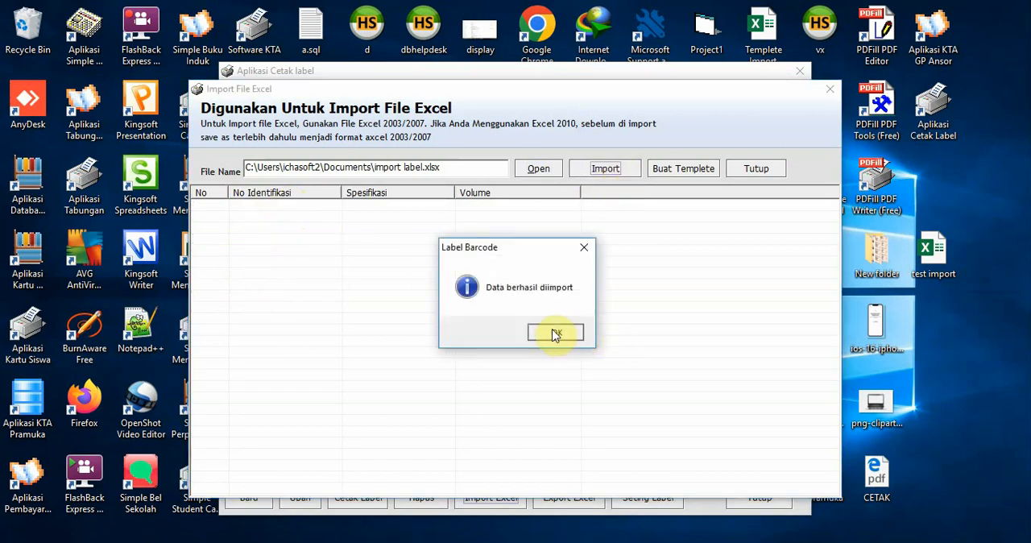
{"action": "left_click", "coordinate": [556, 333]}
{"action": "left_click", "coordinate": [757, 169]}
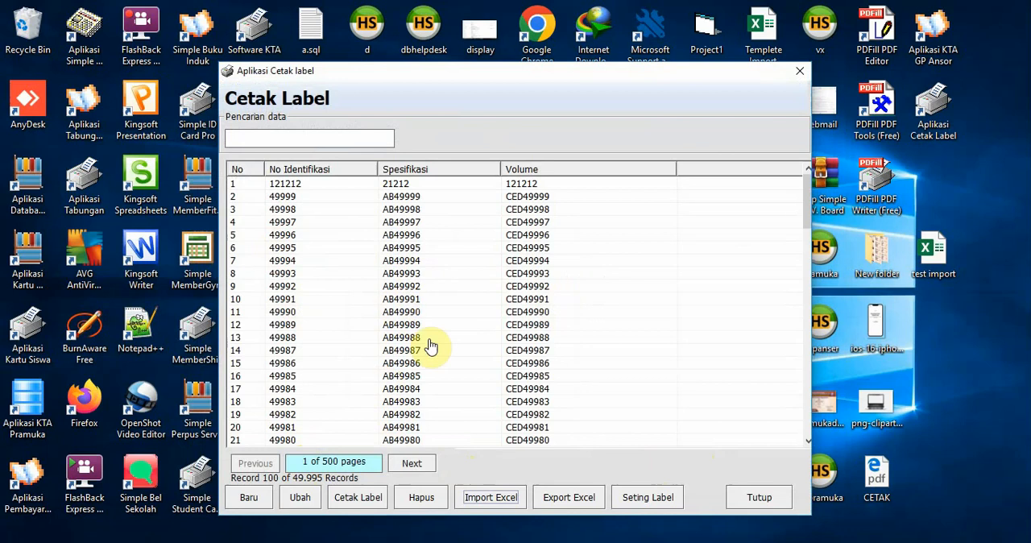
Restart the label application to refresh the list and check the newly imported records
{"action": "left_click", "coordinate": [753, 497]}
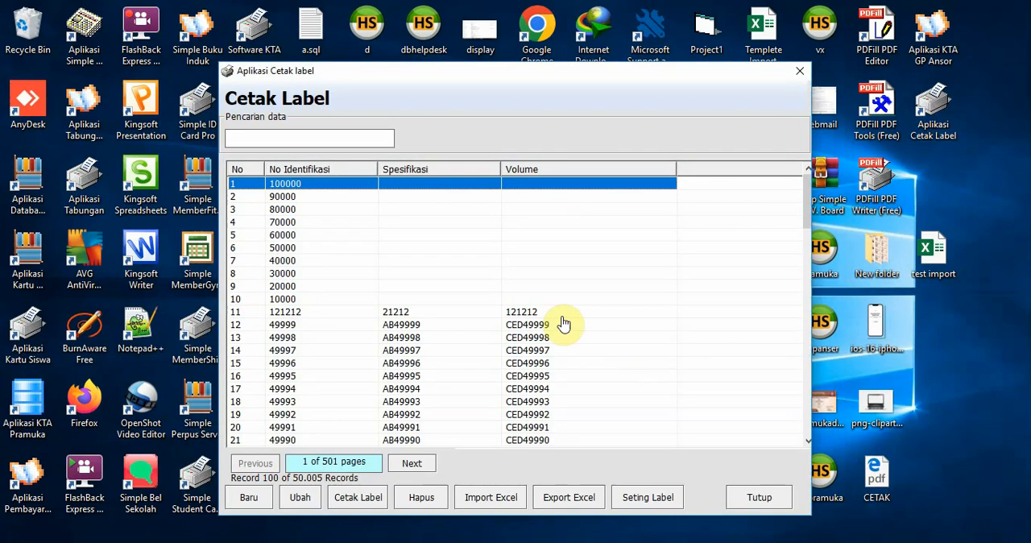
{"action": "left_click", "coordinate": [286, 301]}
{"action": "left_click_drag", "start_coordinate": [288, 306], "coordinate": [326, 249]}
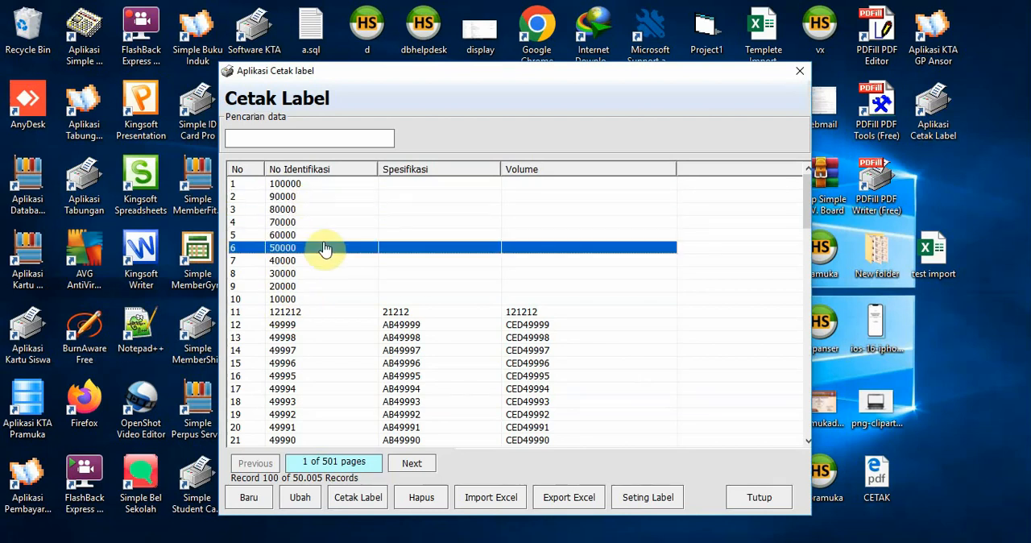
Export the records to the Documents folder as the Excel file "Export Data 11012023"
{"action": "left_click", "coordinate": [564, 505]}
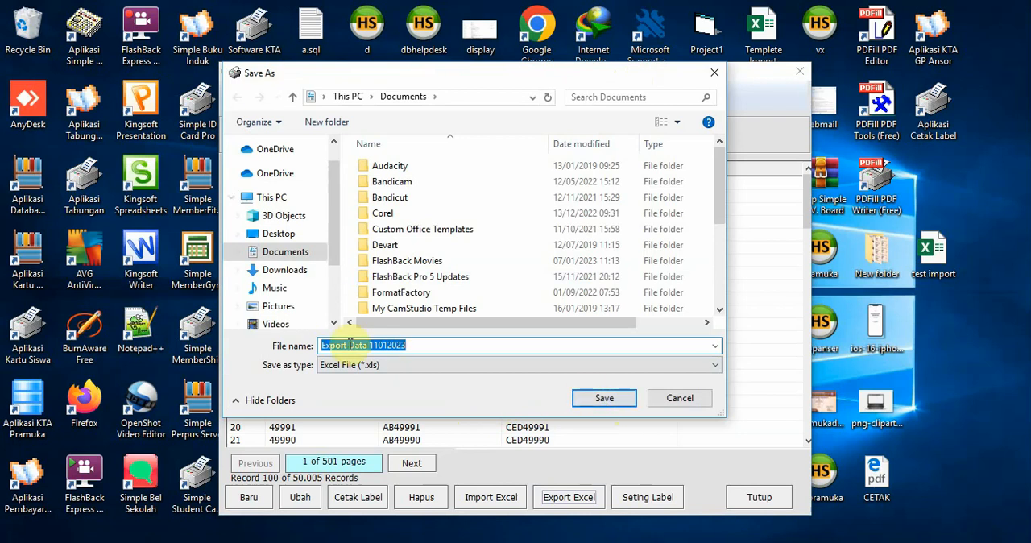
{"action": "left_click", "coordinate": [620, 399]}
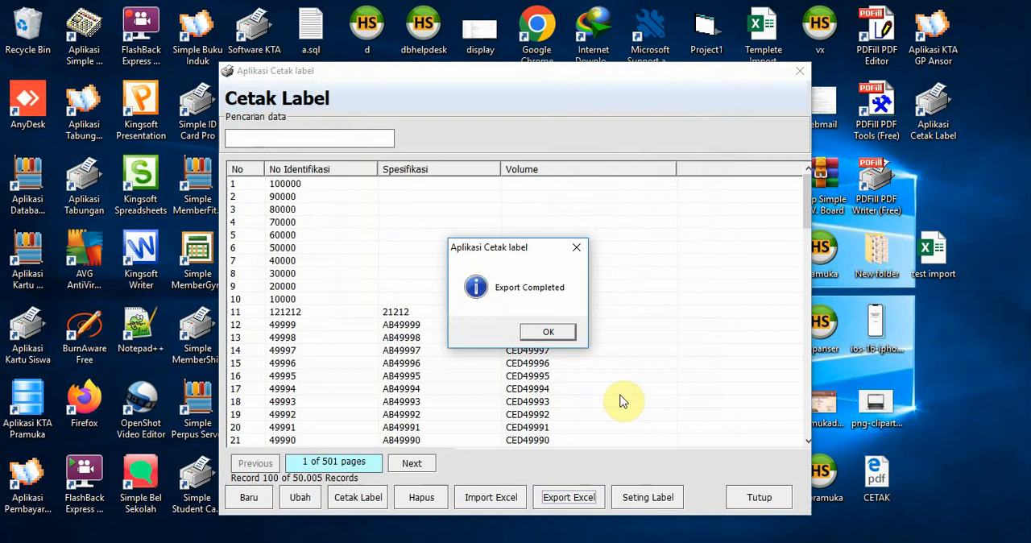
{"action": "left_click", "coordinate": [567, 335]}
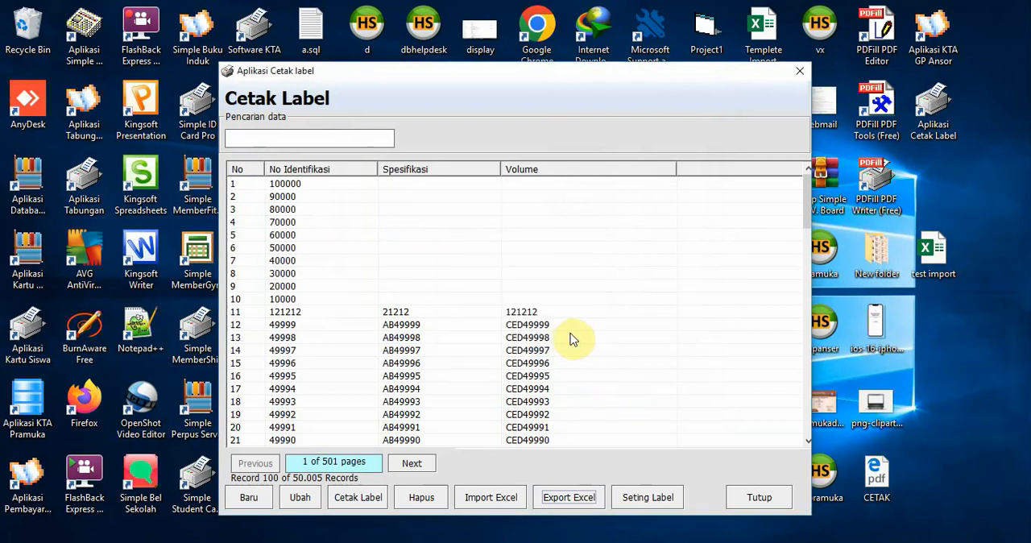
{"action": "left_click", "coordinate": [569, 338]}
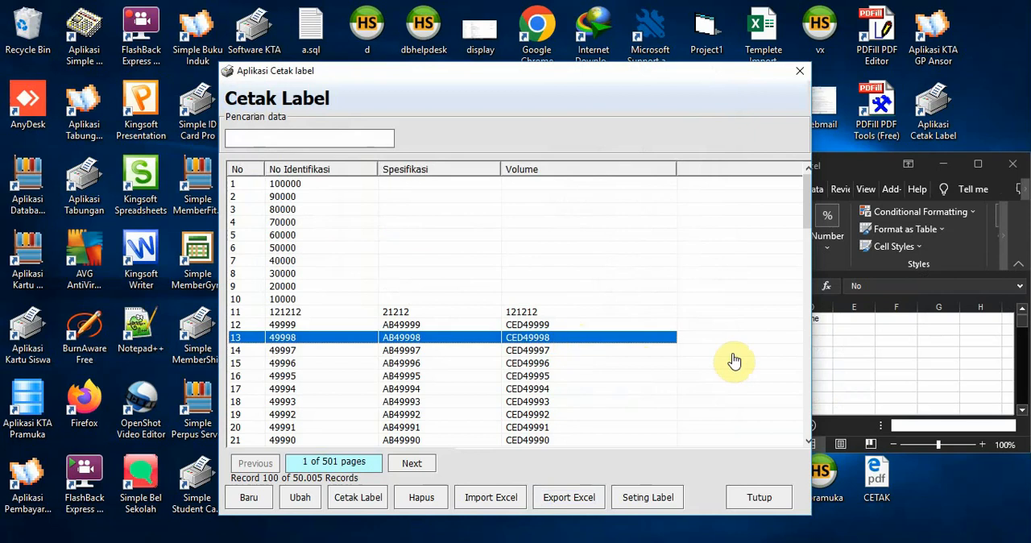
Maximize the exported workbook, examine its rows against the record list, and close it
{"action": "left_click", "coordinate": [977, 164]}
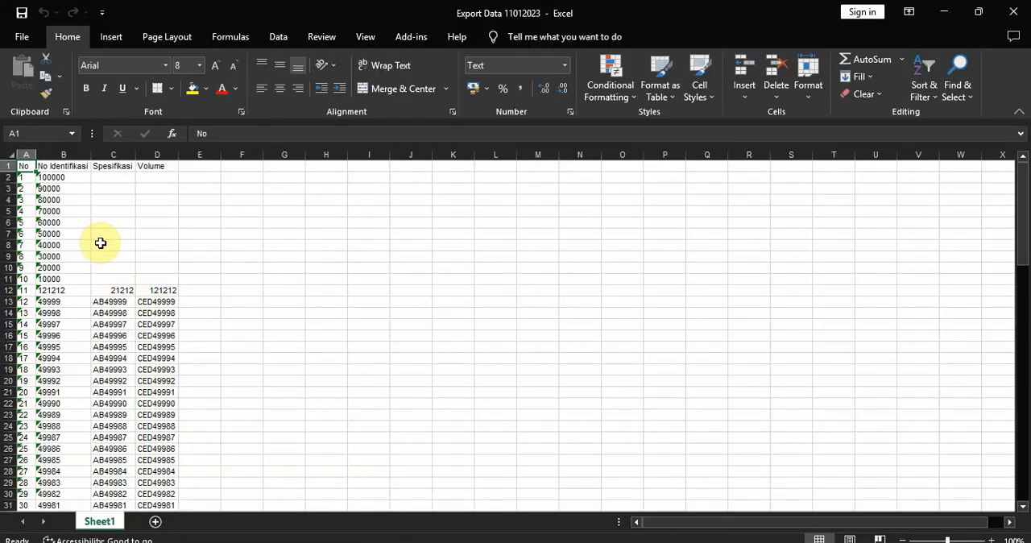
{"action": "scroll", "coordinate": [101, 243], "scroll_direction": "down", "scroll_amount": 10}
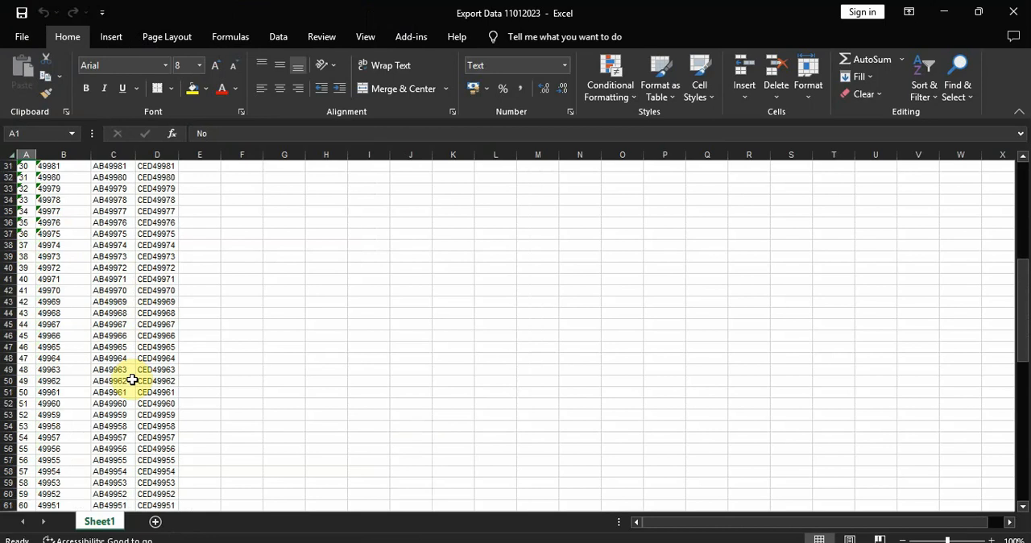
{"action": "scroll", "coordinate": [101, 377], "scroll_direction": "down", "scroll_amount": 20}
{"action": "scroll", "coordinate": [95, 367], "scroll_direction": "up", "scroll_amount": 10}
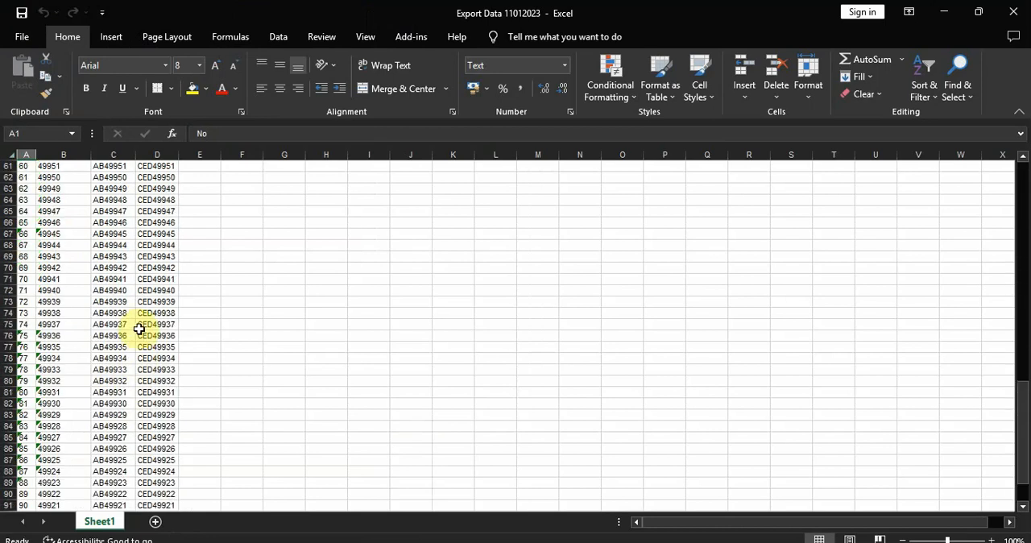
{"action": "scroll", "coordinate": [138, 328], "scroll_direction": "up", "scroll_amount": 19}
{"action": "scroll", "coordinate": [137, 260], "scroll_direction": "up", "scroll_amount": 1}
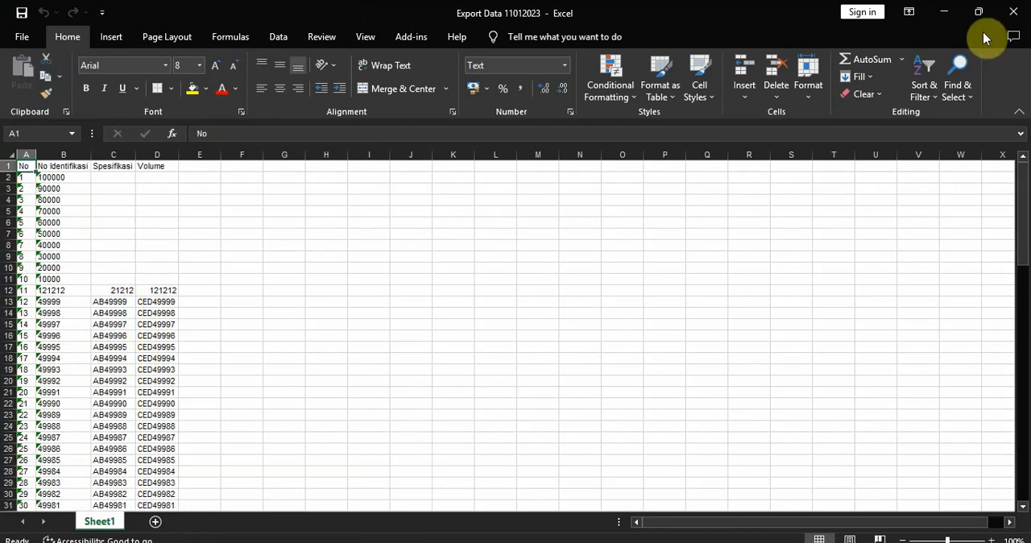
{"action": "left_click", "coordinate": [1016, 12]}
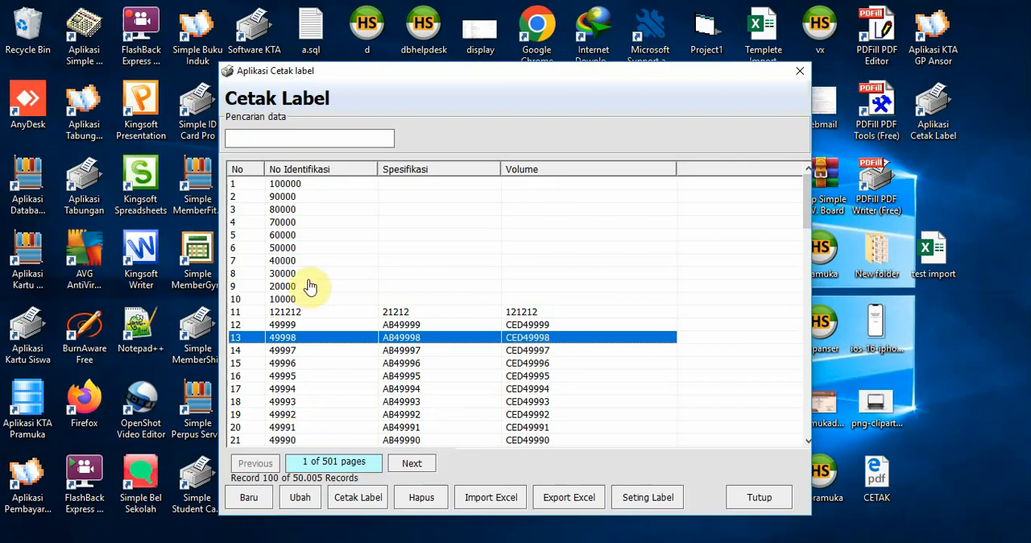
Open the label design settings and reposition the design window
{"action": "left_click", "coordinate": [639, 497]}
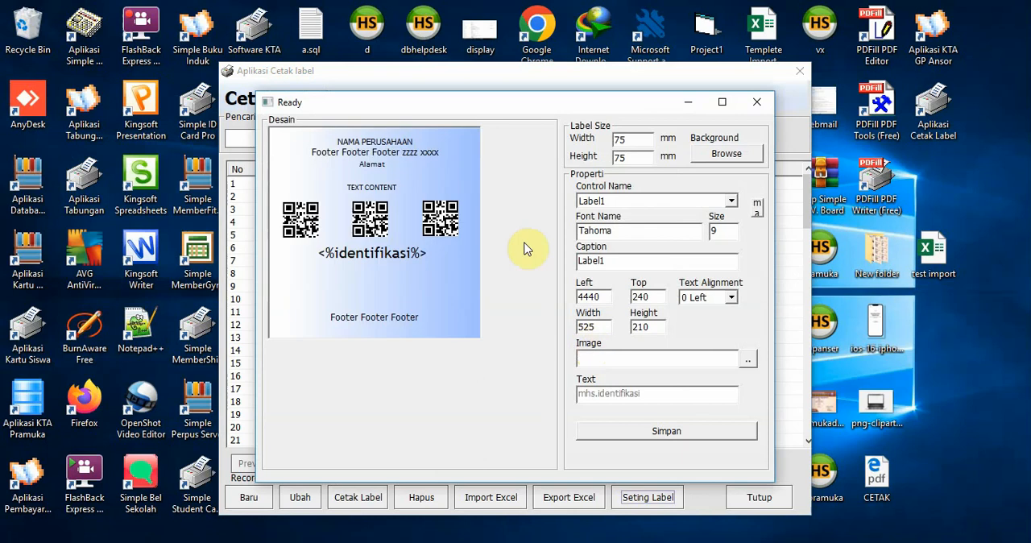
{"action": "mouse_move", "coordinate": [455, 106]}
{"action": "left_mouse_down"}
{"action": "mouse_move", "coordinate": [478, 92]}
{"action": "mouse_move", "coordinate": [469, 71]}
{"action": "mouse_move", "coordinate": [451, 115]}
{"action": "left_mouse_up"}
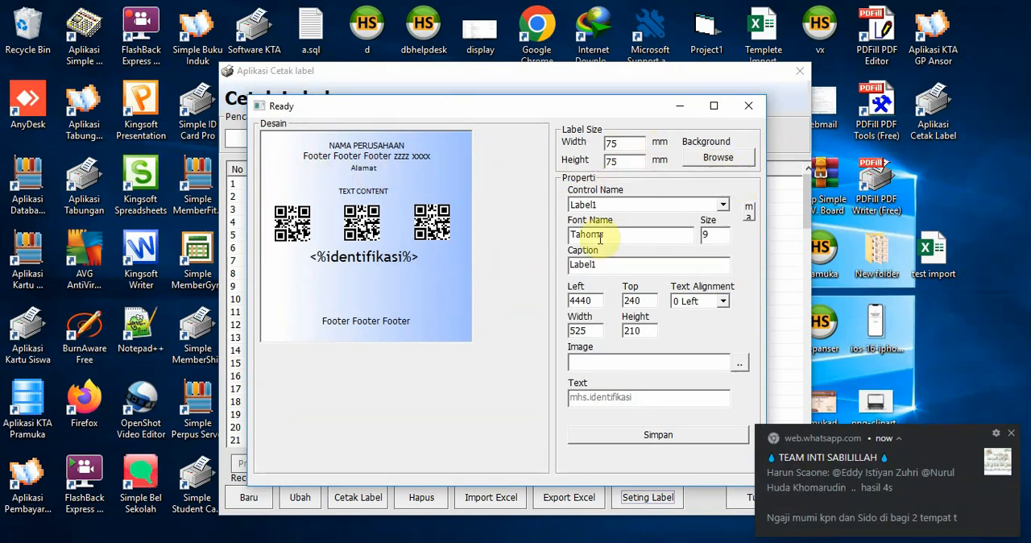
{"action": "left_click", "coordinate": [732, 165]}
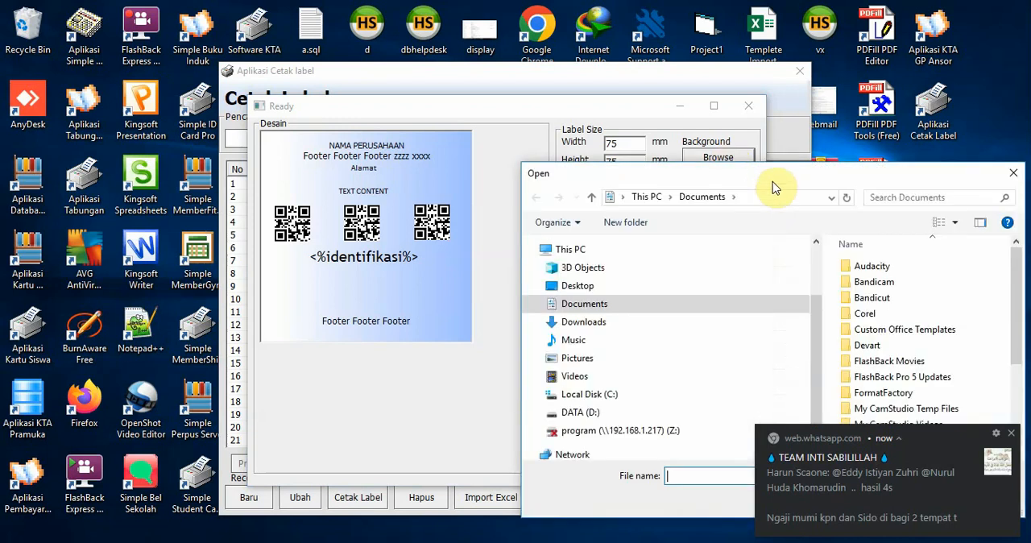
{"action": "left_click_drag", "start_coordinate": [795, 172], "coordinate": [762, 70]}
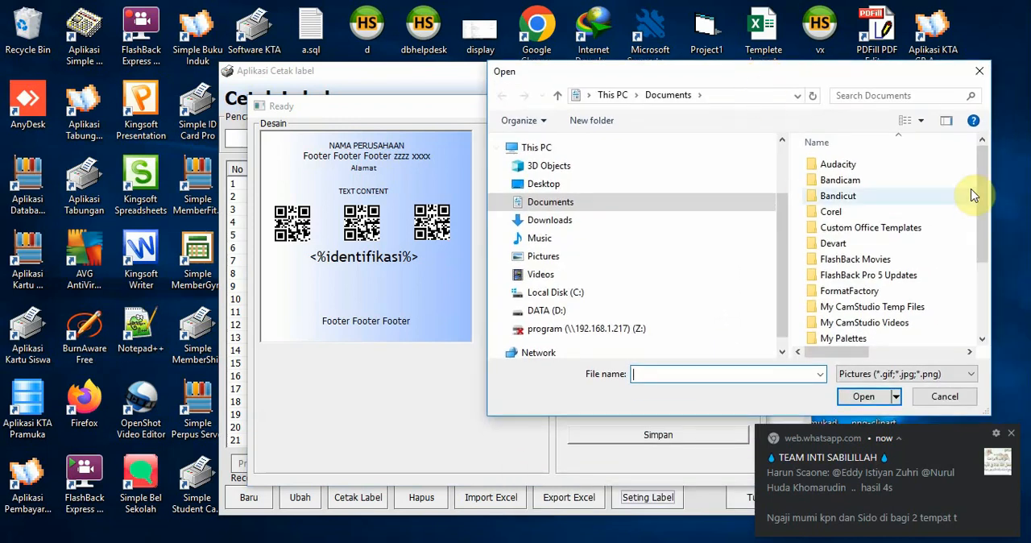
{"action": "scroll", "coordinate": [987, 299], "scroll_direction": "down", "scroll_amount": 3}
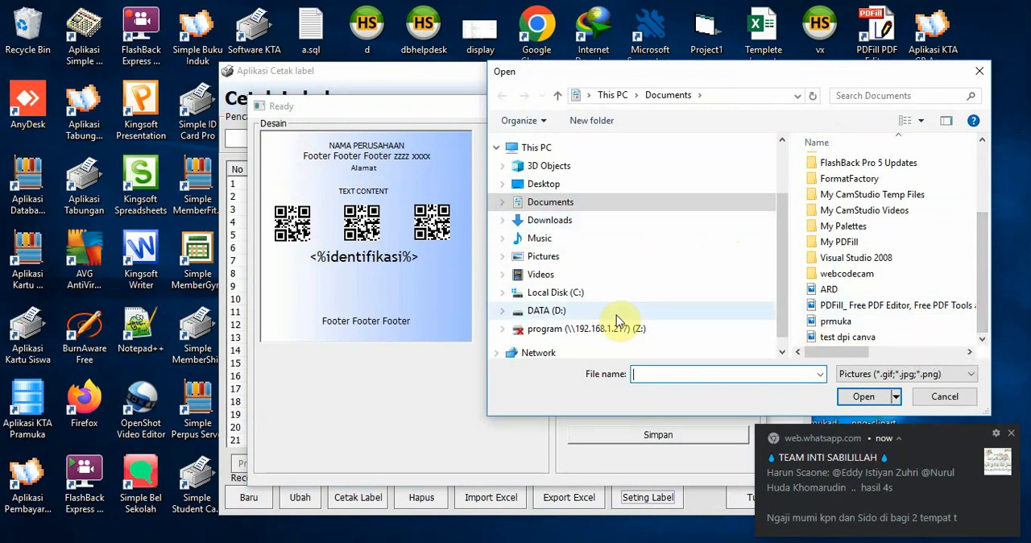
{"action": "left_click", "coordinate": [946, 396]}
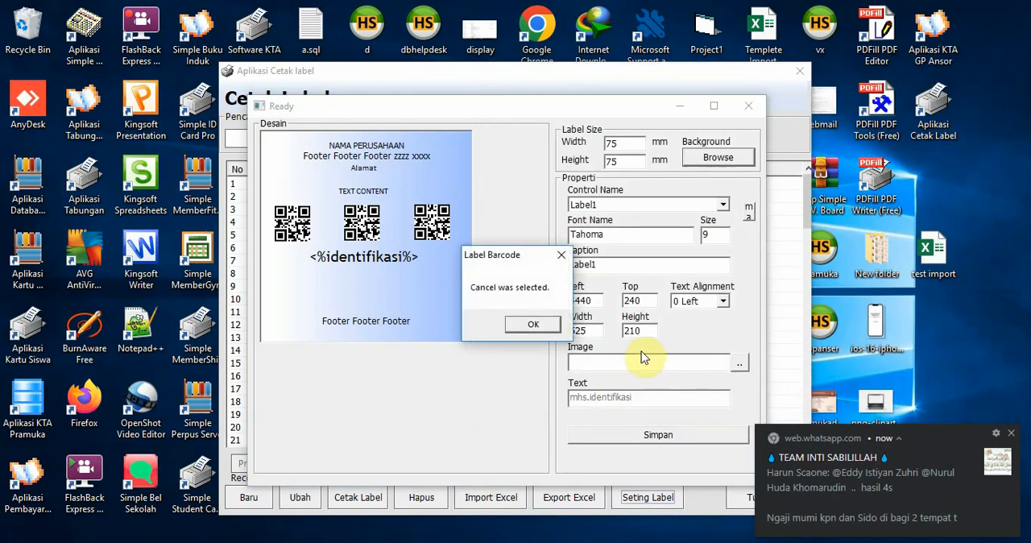
{"action": "left_click", "coordinate": [533, 324]}
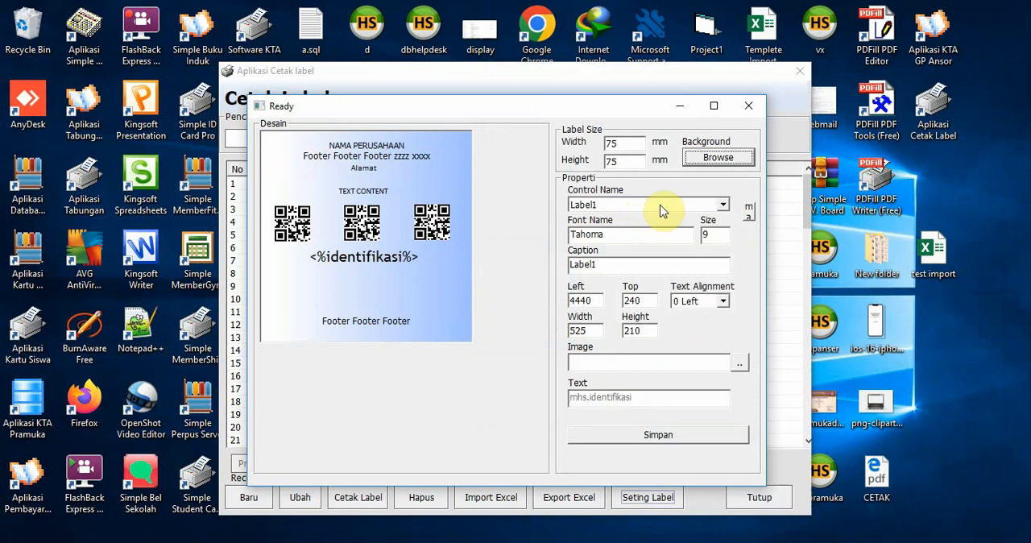
Examine the properties of the Label1, Label2 and Label3 text controls in the label design
{"action": "left_click_drag", "start_coordinate": [626, 108], "coordinate": [699, 108]}
{"action": "left_click", "coordinate": [794, 204]}
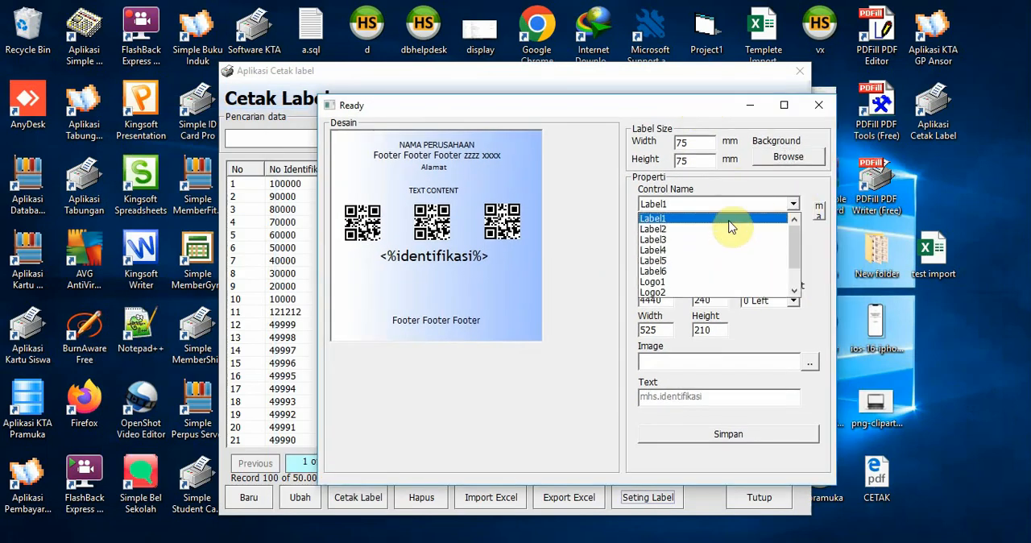
{"action": "left_click", "coordinate": [729, 221]}
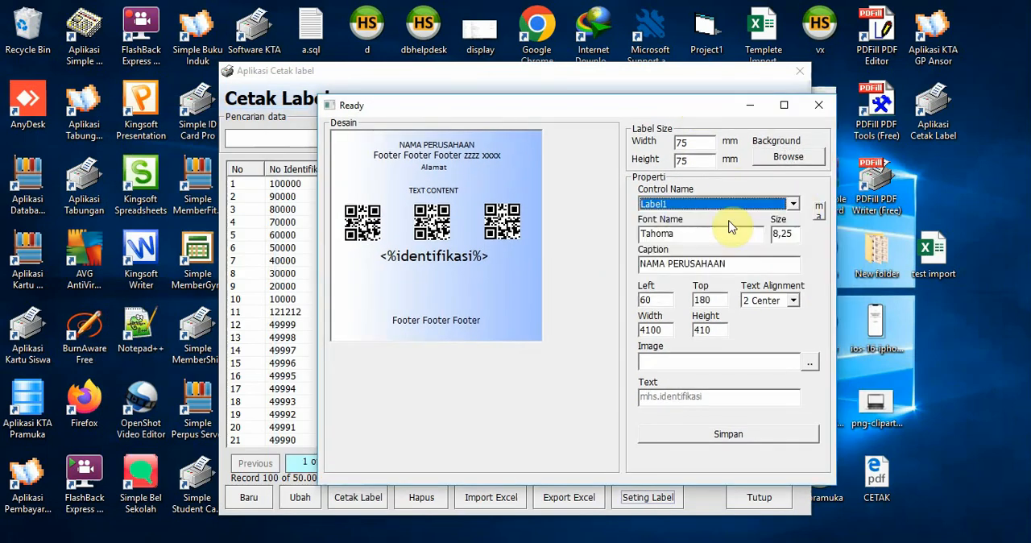
{"action": "left_click", "coordinate": [434, 147]}
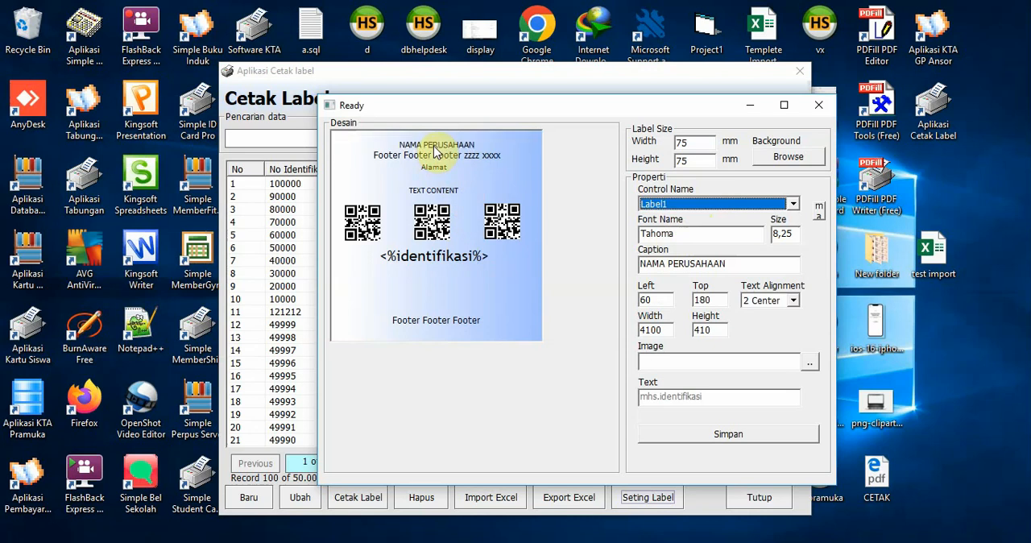
{"action": "left_click", "coordinate": [434, 150]}
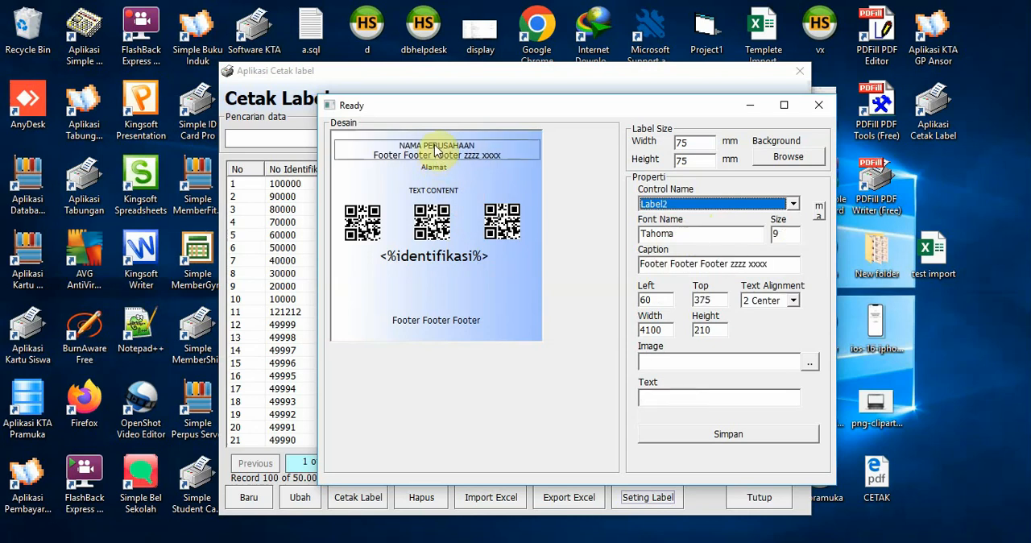
{"action": "left_click", "coordinate": [434, 147]}
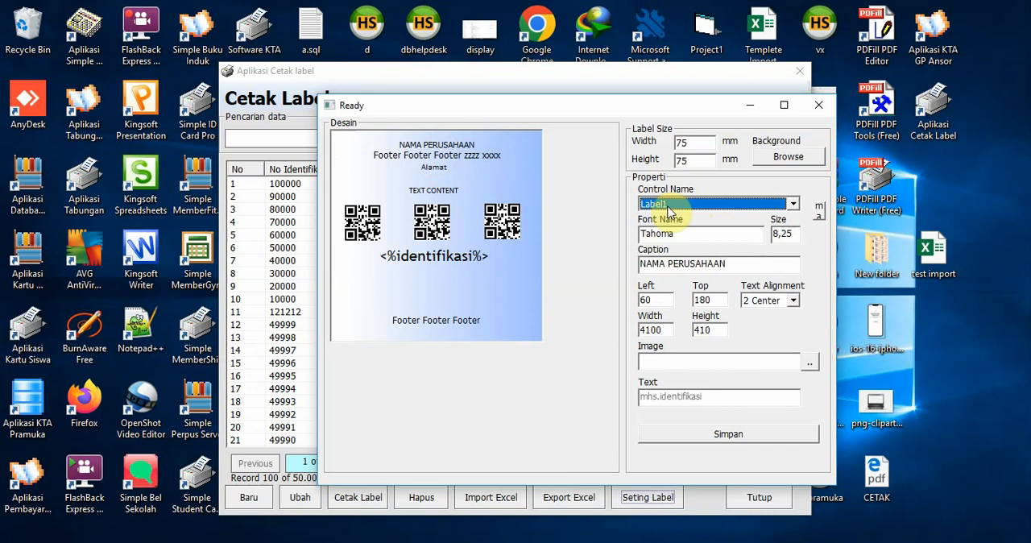
{"action": "left_click", "coordinate": [385, 161]}
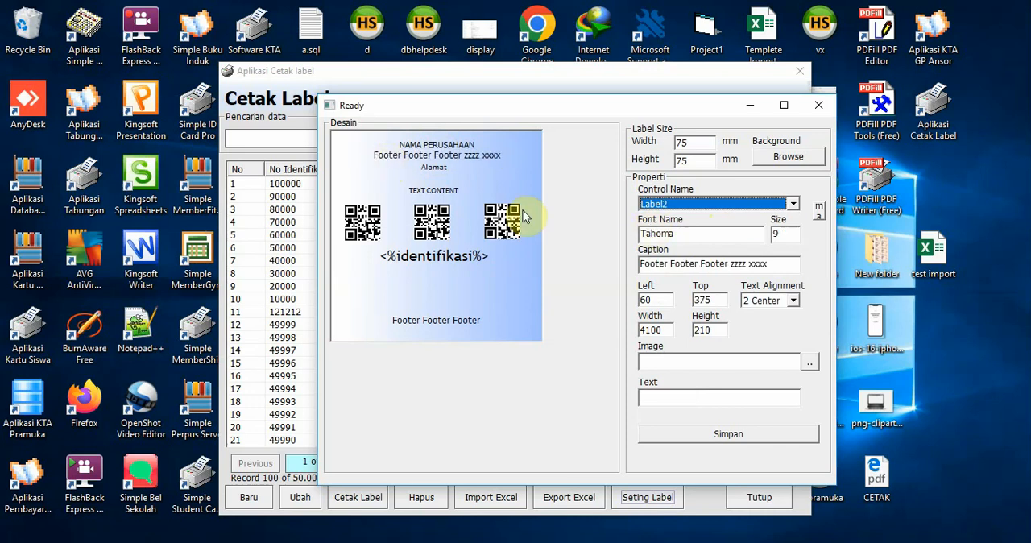
{"action": "left_click", "coordinate": [433, 167]}
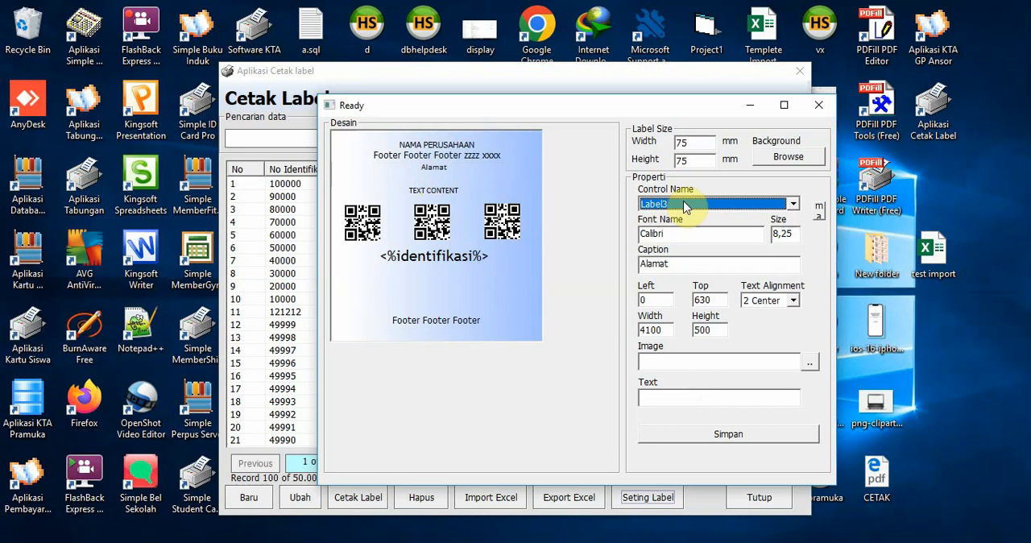
{"action": "left_click", "coordinate": [445, 197]}
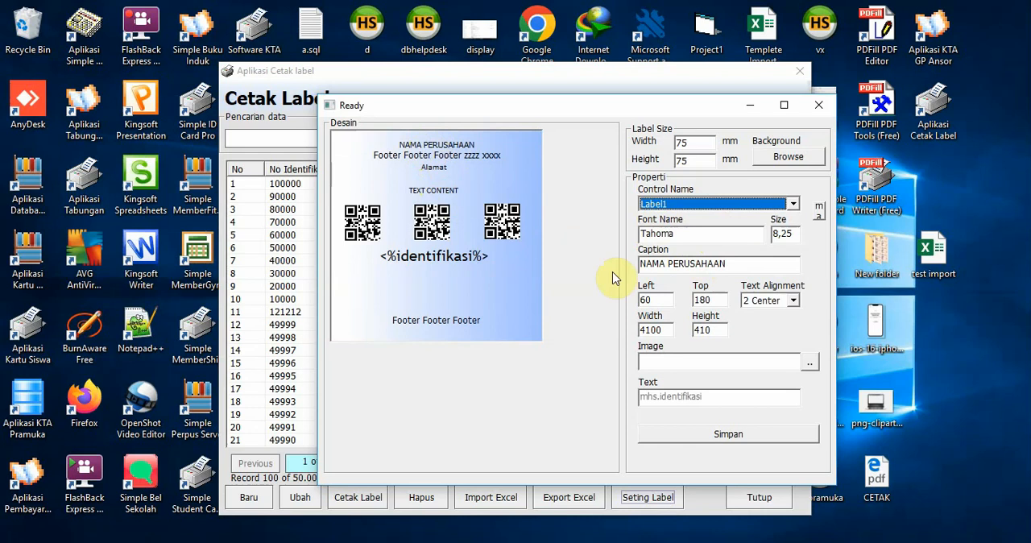
Shorten the caption of Label2 to "Footer Footer Footer"
{"action": "left_click", "coordinate": [415, 158]}
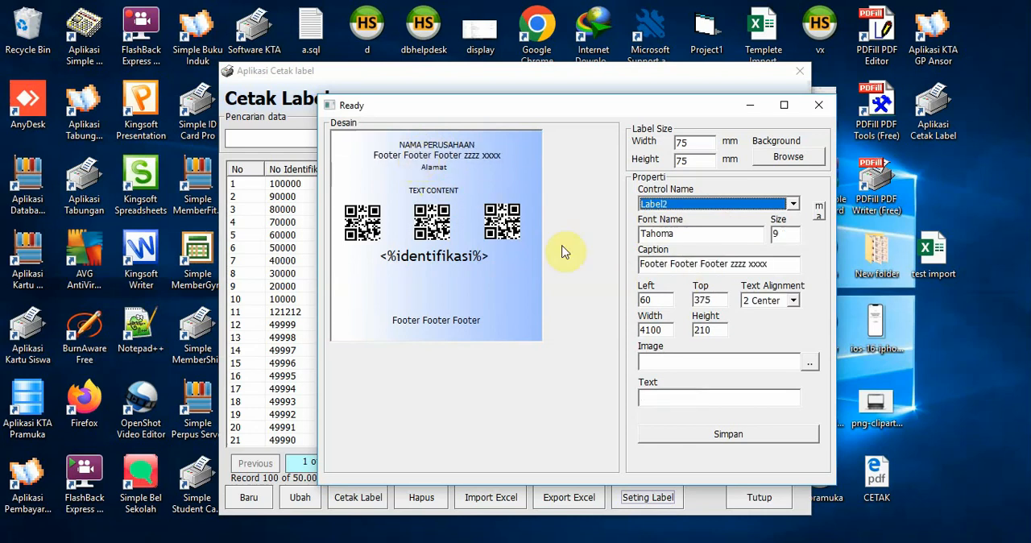
{"action": "left_click", "coordinate": [780, 265]}
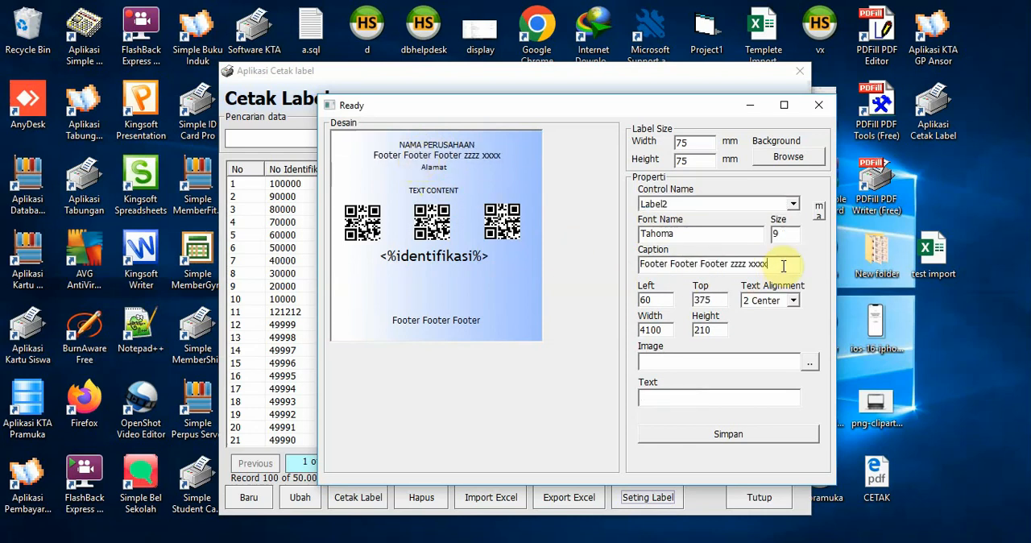
{"action": "key", "text": "BackSpace"}
{"action": "key", "text": "BackSpace"}
{"action": "key", "text": "BackSpace"}
{"action": "key", "text": "BackSpace"}
{"action": "key", "text": "BackSpace"}
{"action": "key", "text": "BackSpace"}
{"action": "key", "text": "BackSpace"}
{"action": "key", "text": "BackSpace"}
{"action": "key", "text": "BackSpace"}
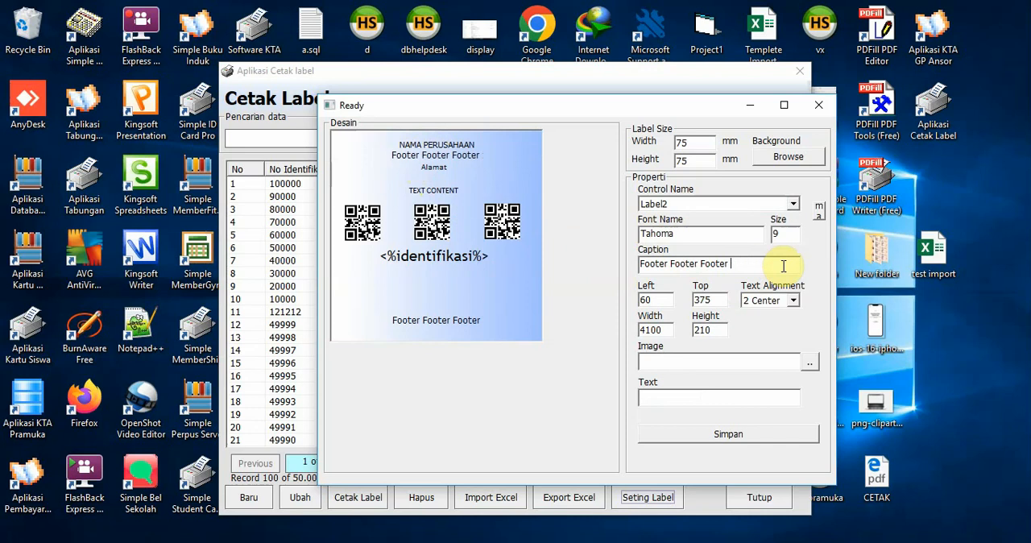
{"action": "key", "text": "BackSpace"}
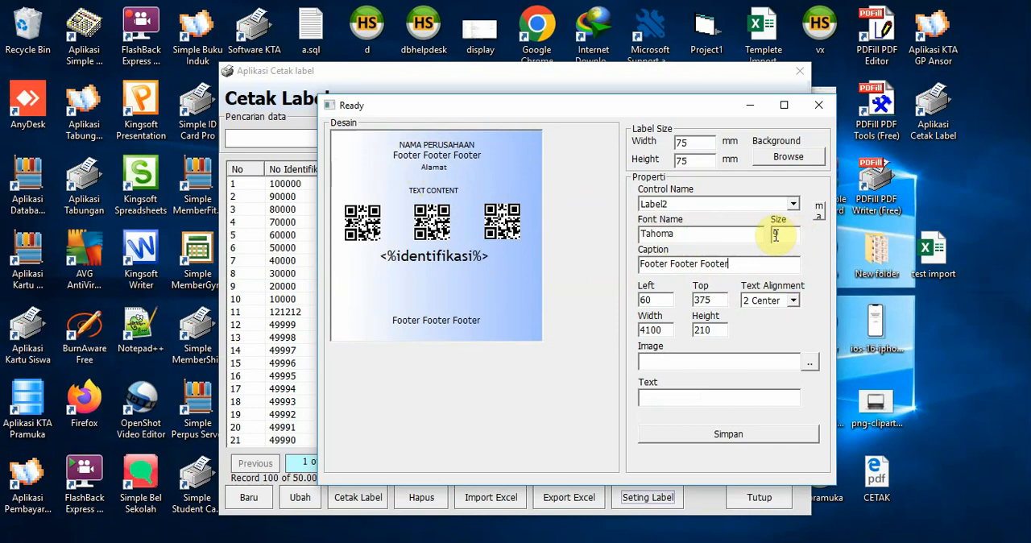
Set the font of Label2 to Century Gothic, Regular style, size 8
{"action": "left_click_drag", "start_coordinate": [777, 234], "coordinate": [768, 238]}
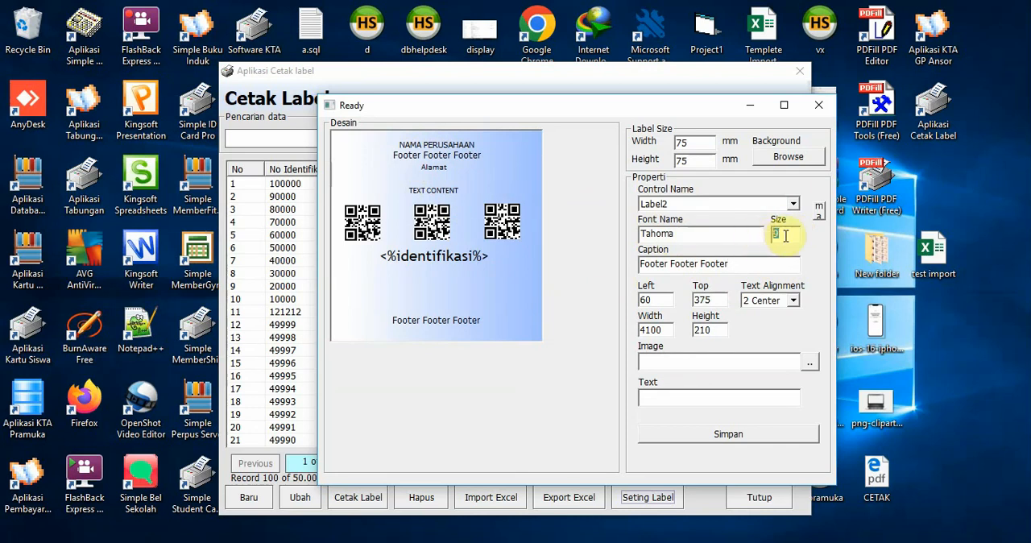
{"action": "type", "text": "8"}
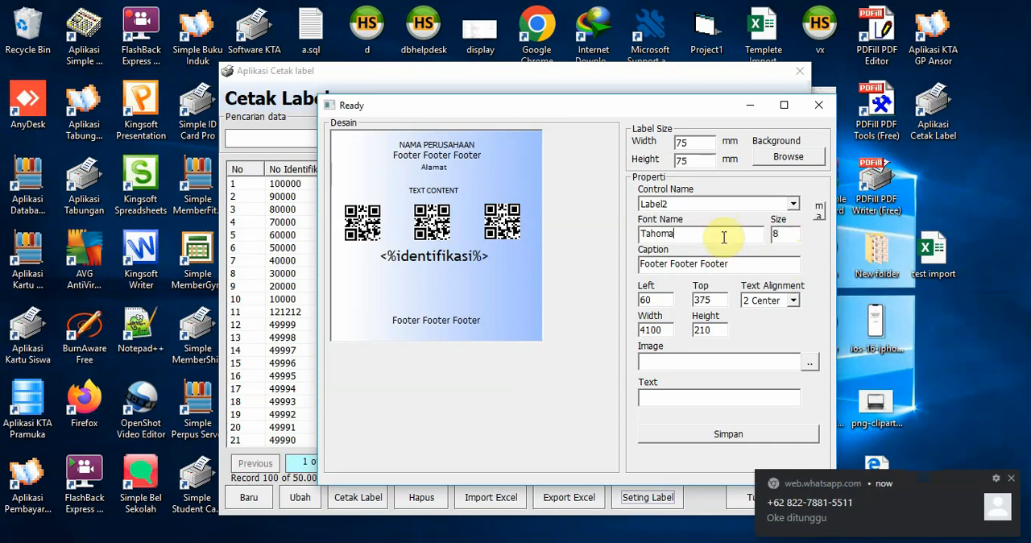
{"action": "double_click", "coordinate": [720, 237]}
{"action": "left_click", "coordinate": [709, 231]}
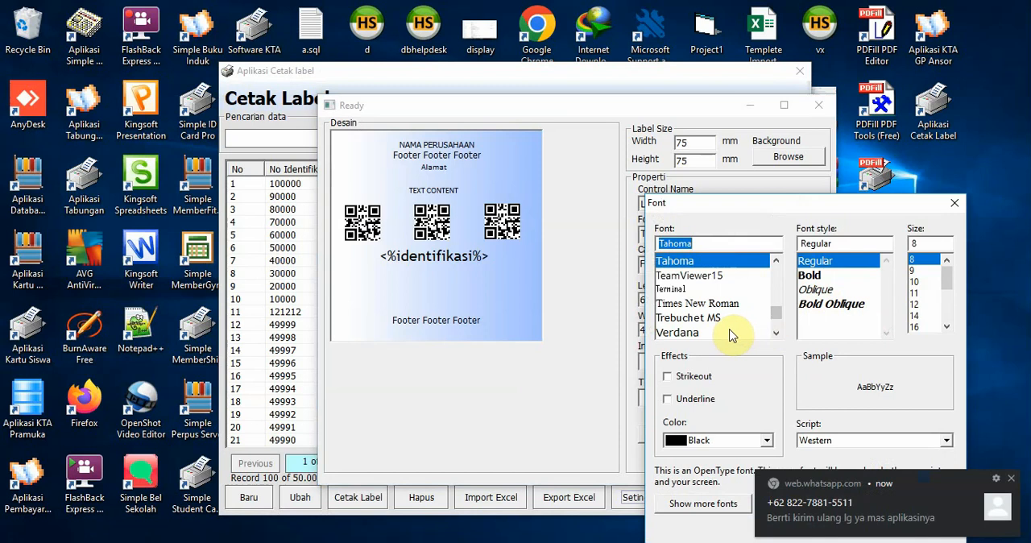
{"action": "left_click_drag", "start_coordinate": [776, 310], "coordinate": [775, 279]}
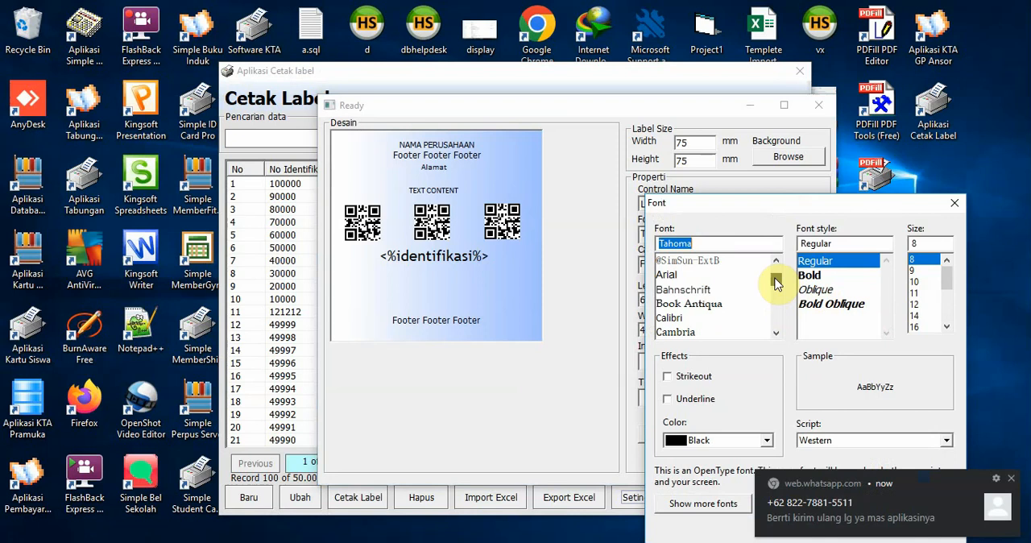
{"action": "left_click_drag", "start_coordinate": [774, 278], "coordinate": [776, 282]}
{"action": "left_click", "coordinate": [717, 289]}
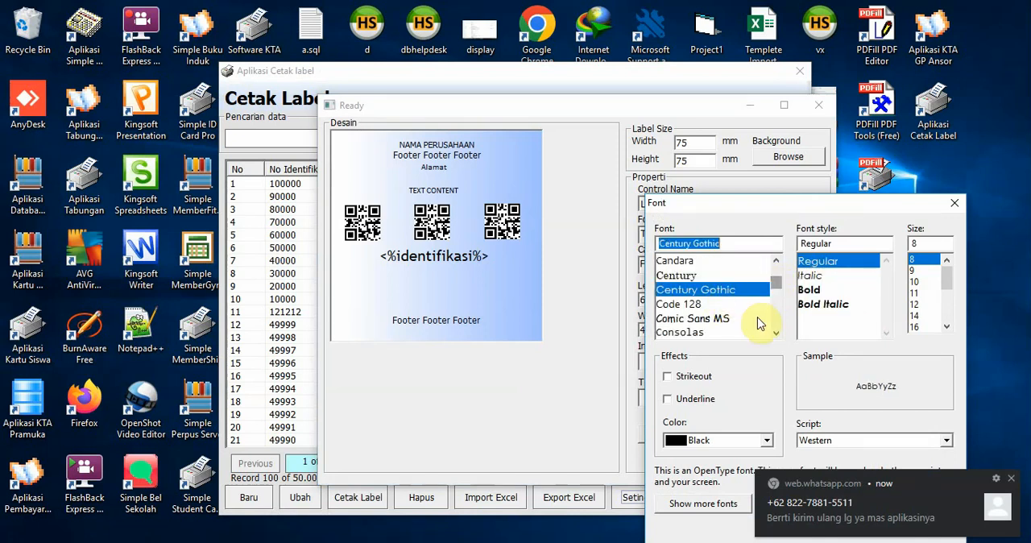
{"action": "left_click_drag", "start_coordinate": [856, 203], "coordinate": [853, 93]}
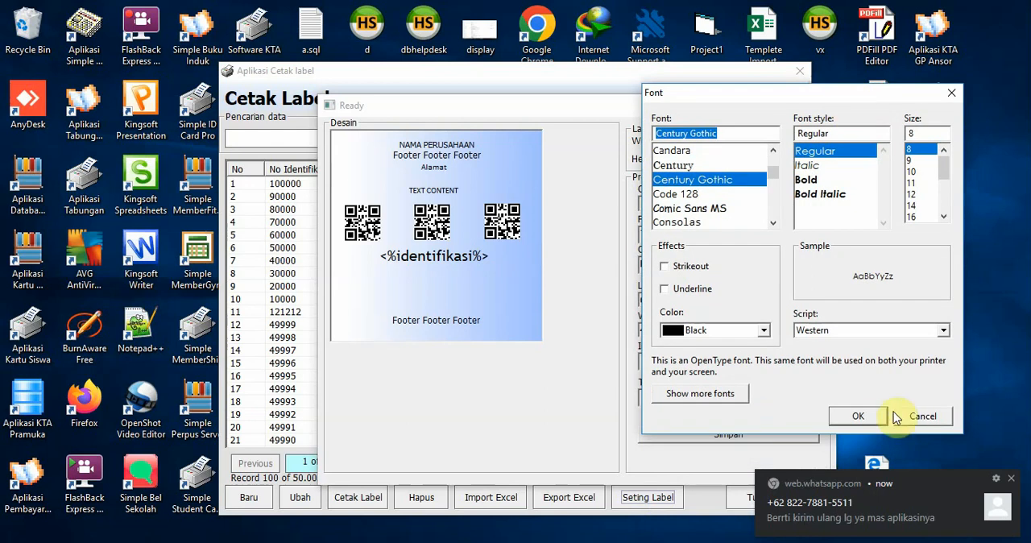
{"action": "left_click", "coordinate": [859, 415]}
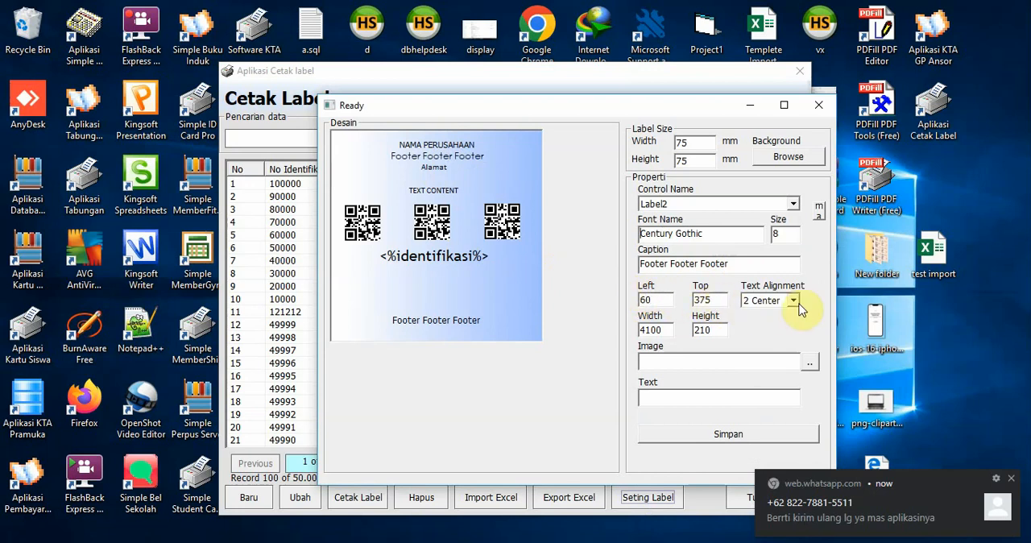
{"action": "left_click", "coordinate": [657, 302]}
{"action": "double_click", "coordinate": [635, 301]}
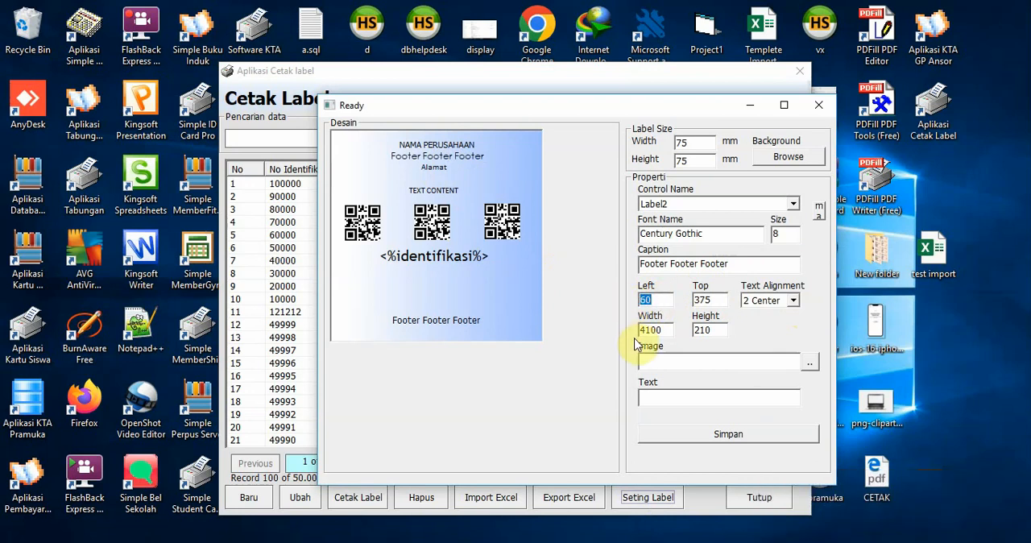
{"action": "left_click_drag", "start_coordinate": [470, 156], "coordinate": [470, 154]}
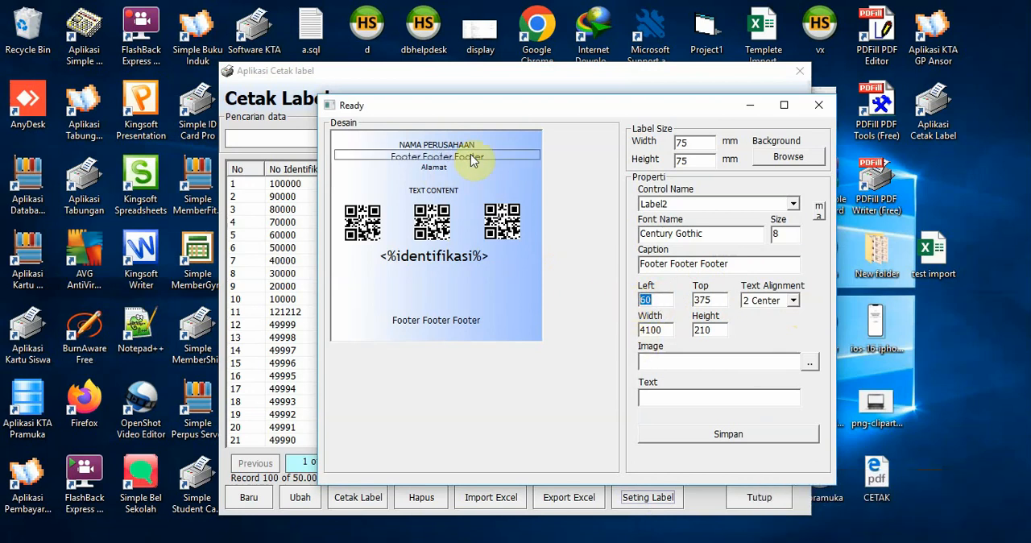
Try left and right text alignment on Label2 and return it to center alignment
{"action": "left_click", "coordinate": [471, 155]}
{"action": "left_click", "coordinate": [792, 300]}
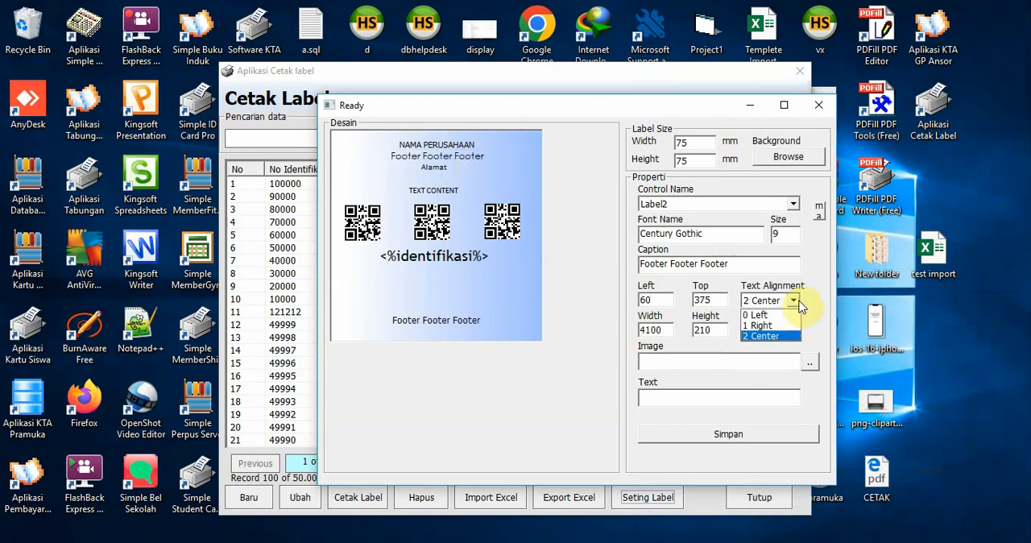
{"action": "left_click", "coordinate": [779, 315]}
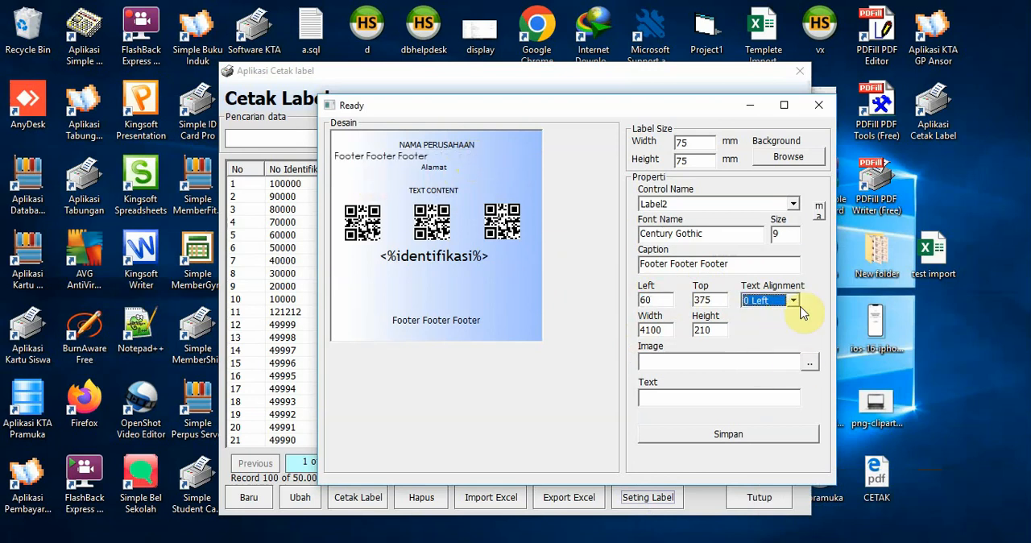
{"action": "left_click", "coordinate": [793, 300]}
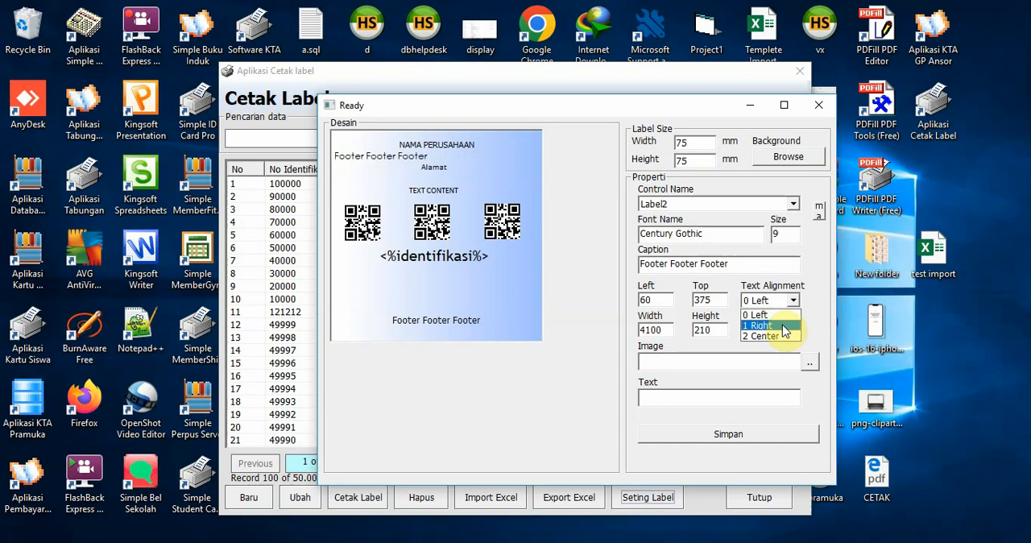
{"action": "left_click", "coordinate": [782, 325]}
{"action": "left_click", "coordinate": [794, 301]}
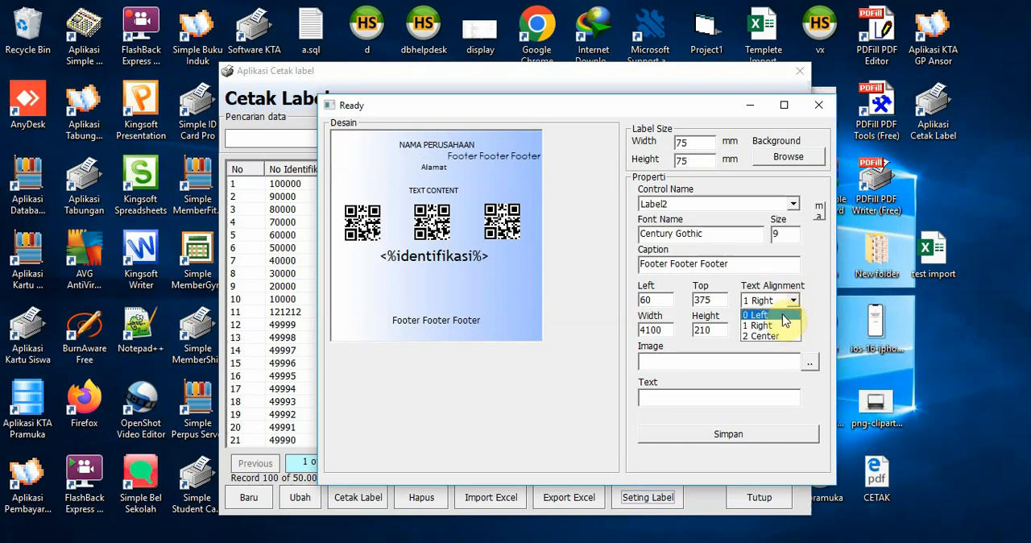
{"action": "left_click", "coordinate": [771, 336]}
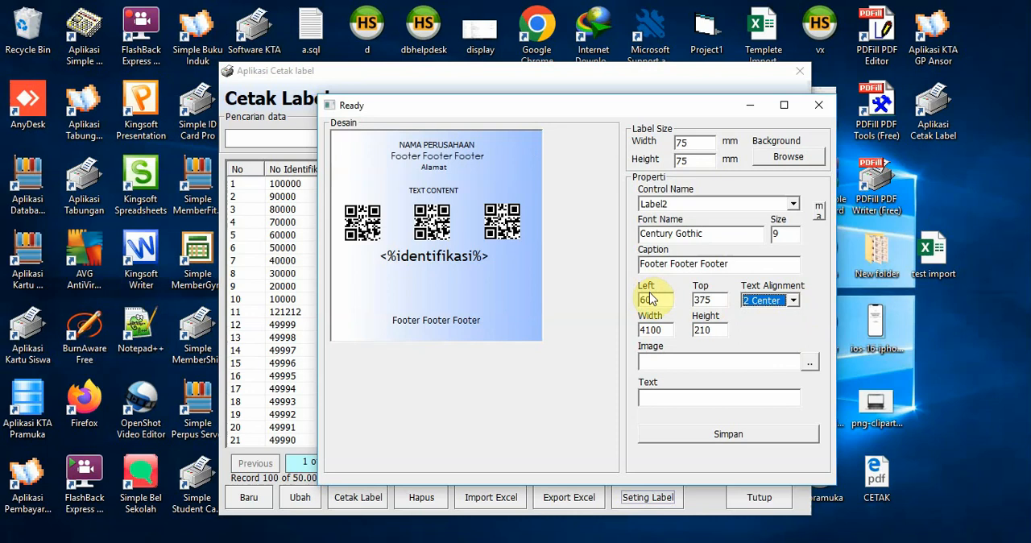
Set the left position of Label2 to 0 and its text alignment to Left
{"action": "double_click", "coordinate": [651, 299]}
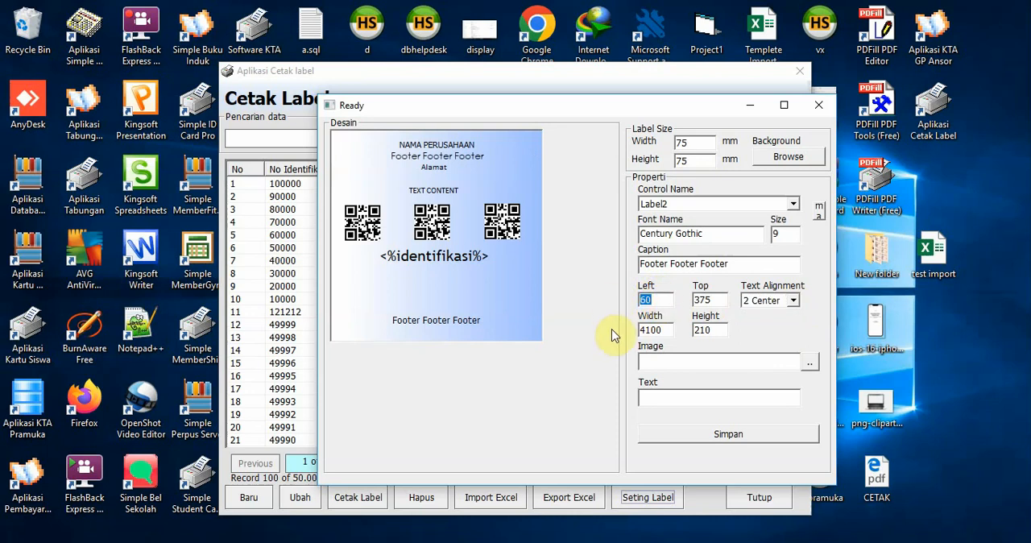
{"action": "type", "text": "0"}
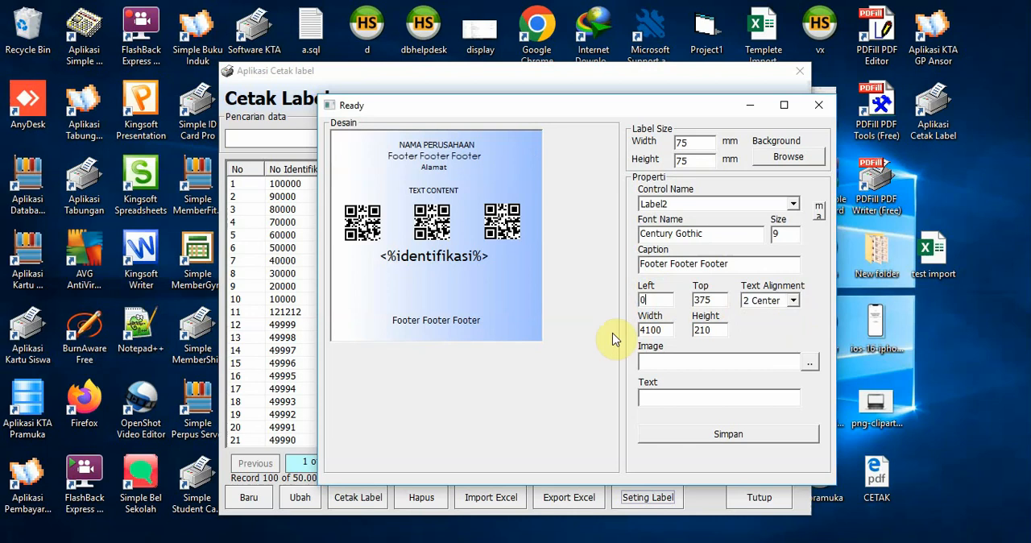
{"action": "left_click", "coordinate": [795, 300]}
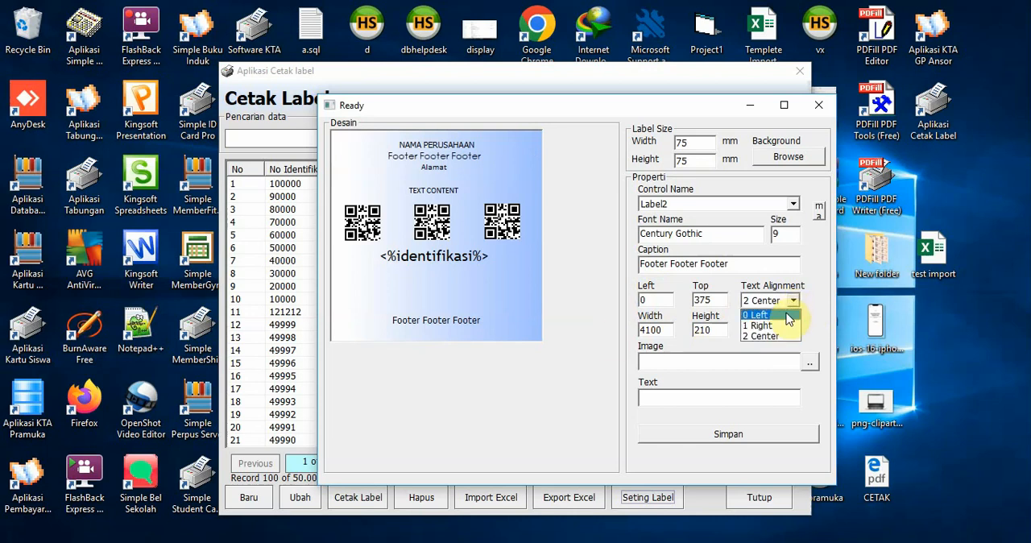
{"action": "left_click", "coordinate": [781, 311]}
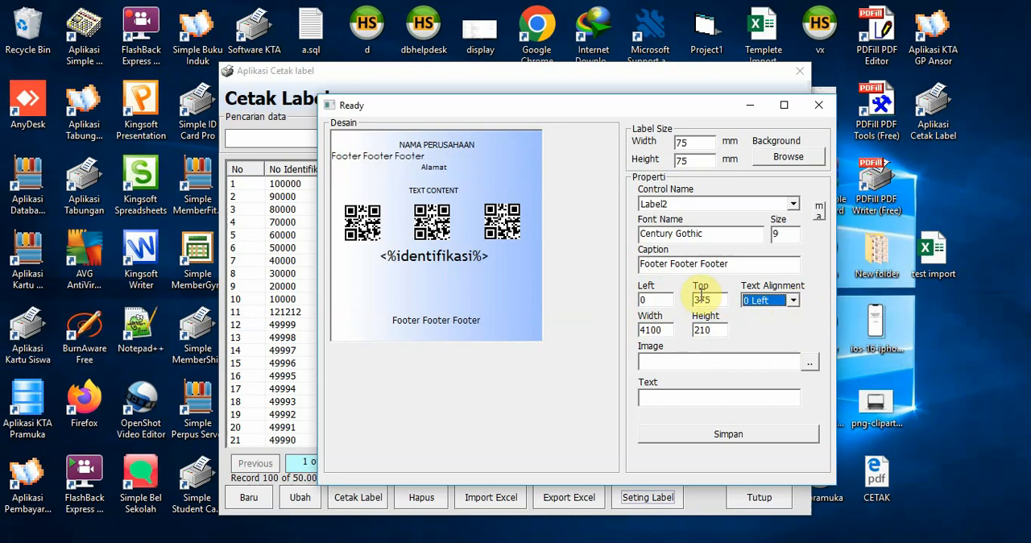
Try a top position of 0 for Label2 and restore it to 375
{"action": "left_click_drag", "start_coordinate": [692, 299], "coordinate": [716, 298]}
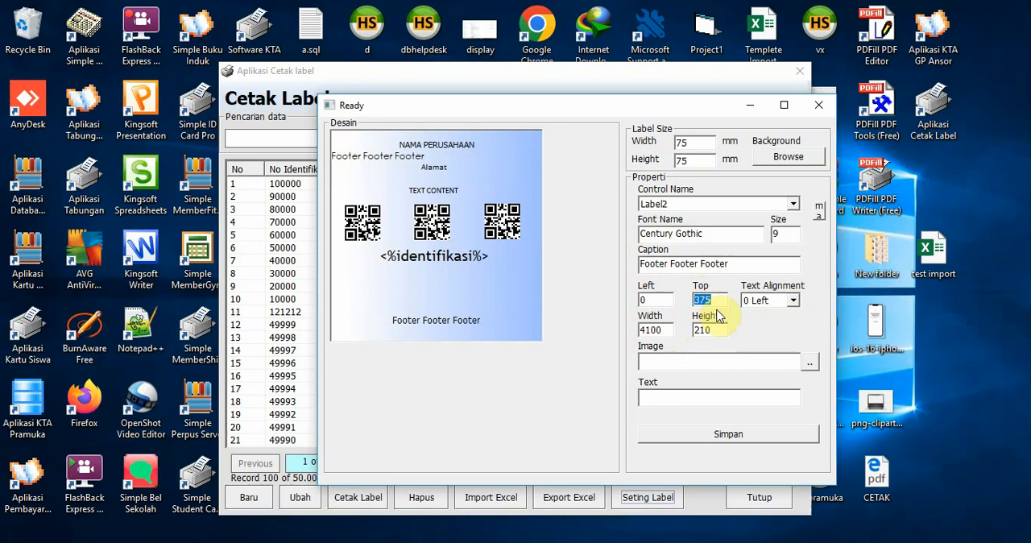
{"action": "type", "text": "0"}
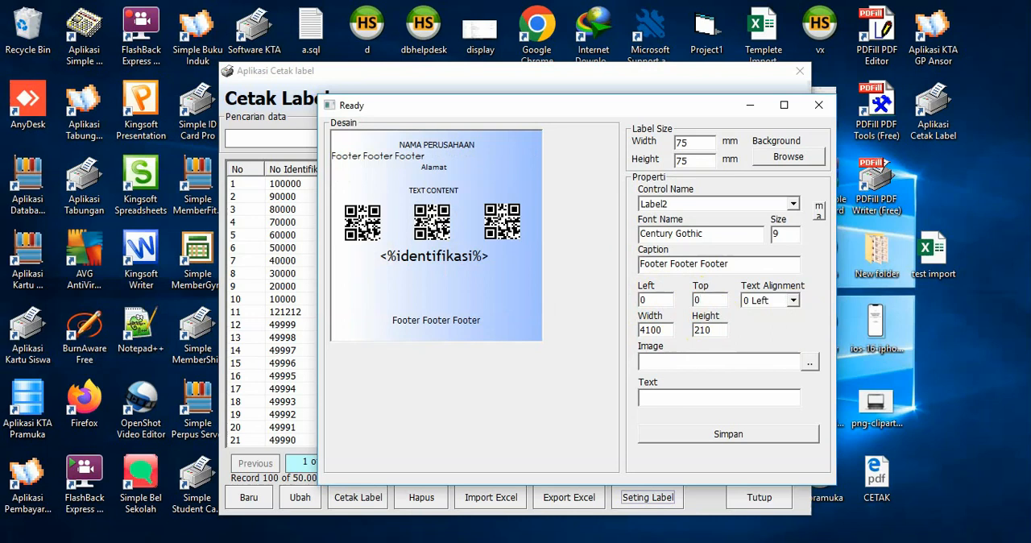
{"action": "key", "text": "Return"}
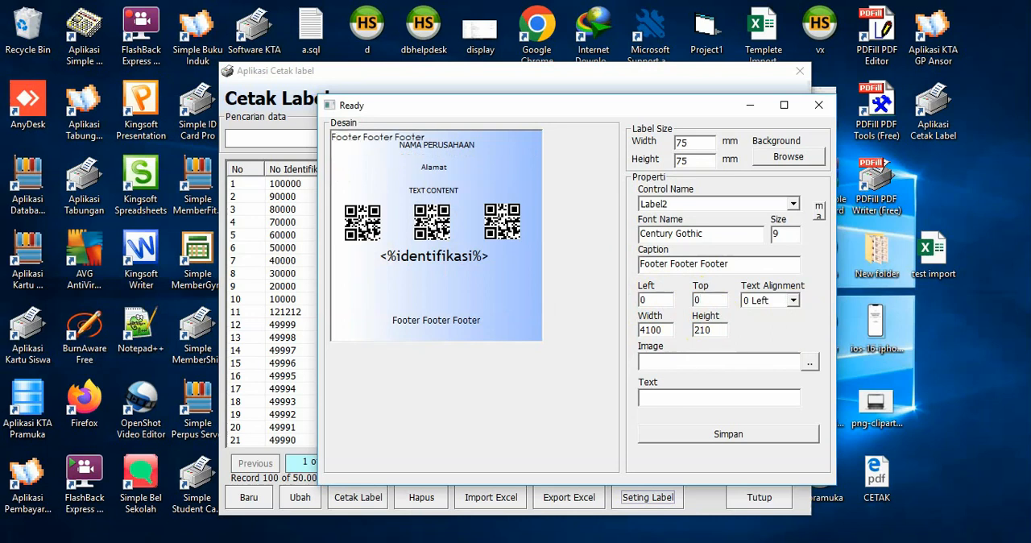
{"action": "double_click", "coordinate": [713, 298]}
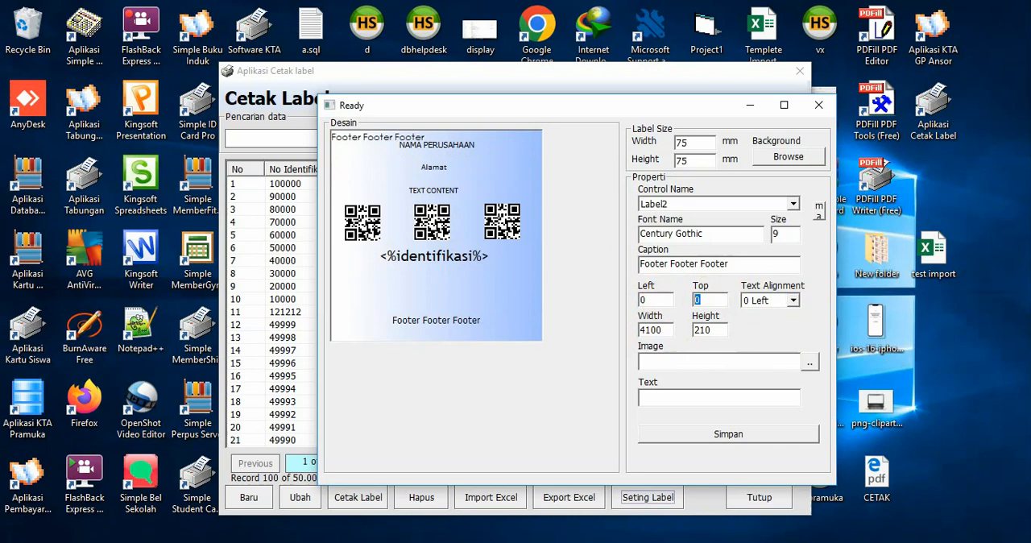
{"action": "type", "text": "375"}
{"action": "key", "text": "Return"}
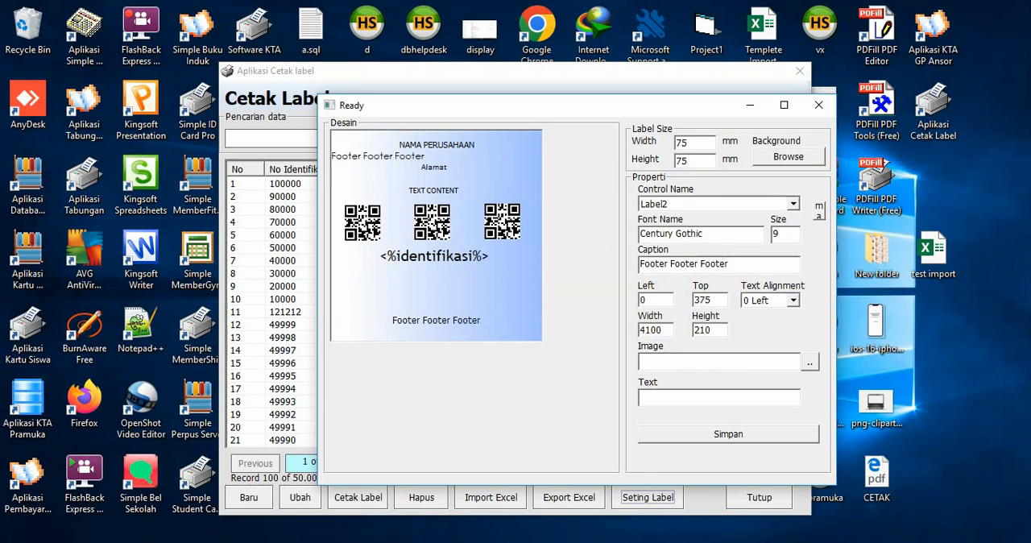
Shift Label2 to about left -45, top 405, Label3 to about left 120, top 765, and Label4 to about left 60, top 1035
{"action": "left_click", "coordinate": [366, 161]}
{"action": "mouse_move", "coordinate": [366, 161]}
{"action": "left_mouse_down"}
{"action": "mouse_move", "coordinate": [367, 192]}
{"action": "mouse_move", "coordinate": [367, 152]}
{"action": "mouse_move", "coordinate": [367, 216]}
{"action": "mouse_move", "coordinate": [367, 154]}
{"action": "mouse_move", "coordinate": [372, 161]}
{"action": "left_mouse_up"}
{"action": "mouse_move", "coordinate": [426, 188]}
{"action": "left_mouse_down"}
{"action": "mouse_move", "coordinate": [417, 175]}
{"action": "mouse_move", "coordinate": [431, 167]}
{"action": "mouse_move", "coordinate": [416, 190]}
{"action": "mouse_move", "coordinate": [438, 196]}
{"action": "left_mouse_up"}
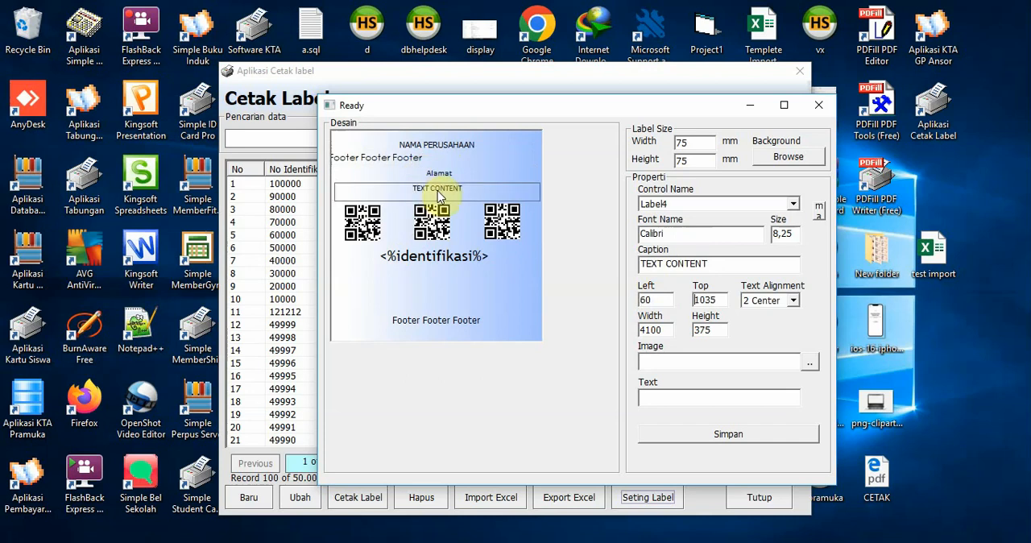
{"action": "left_click", "coordinate": [438, 174]}
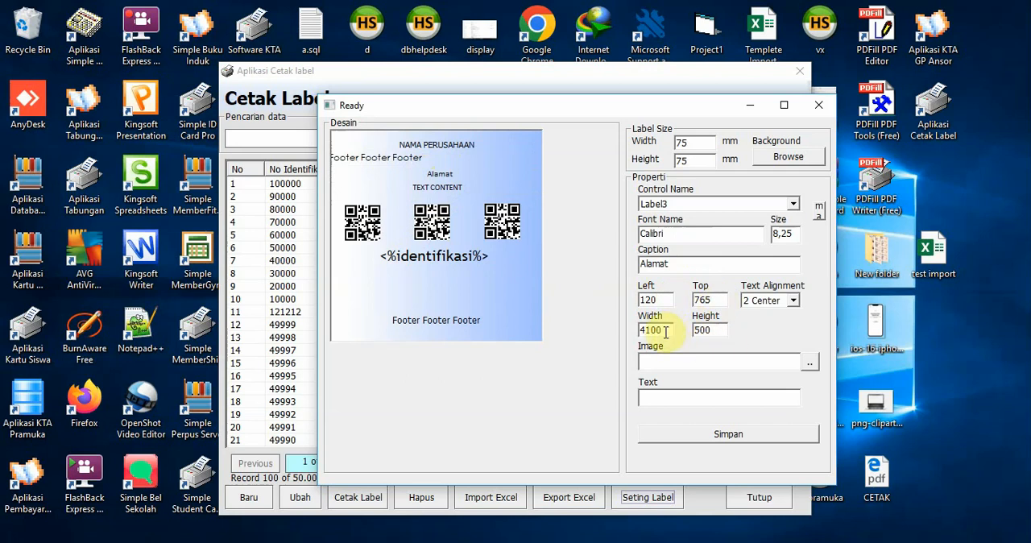
Set the height of Label4, the TEXT CONTENT control, to 300
{"action": "left_click", "coordinate": [439, 188]}
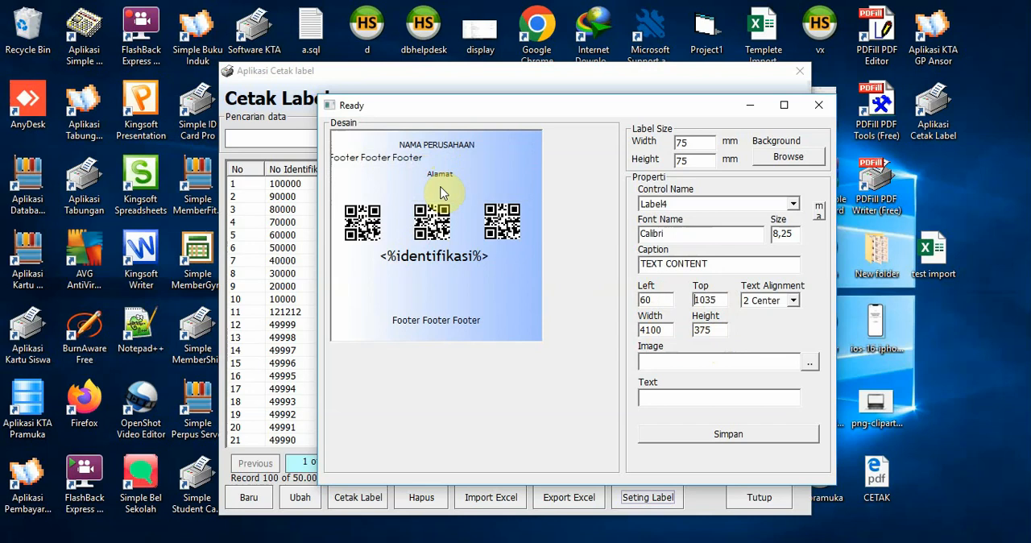
{"action": "double_click", "coordinate": [701, 330]}
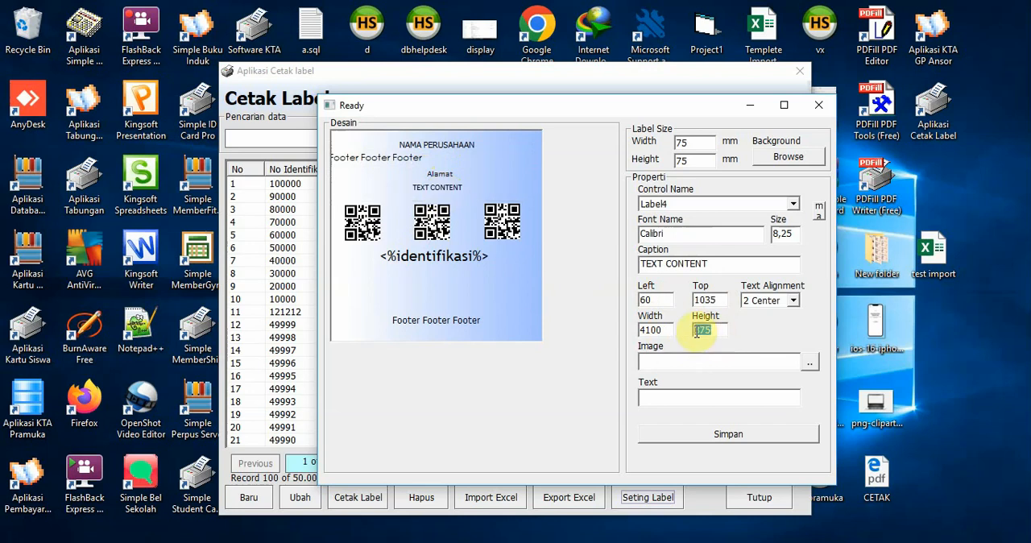
{"action": "type", "text": "300"}
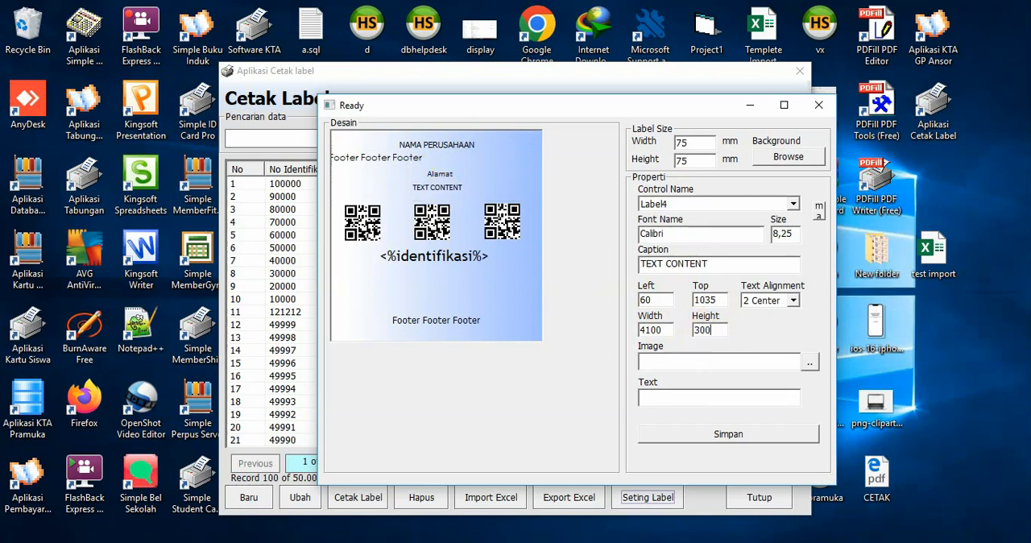
{"action": "left_click", "coordinate": [447, 191]}
Move Label3, the Alamat text, to about left 15, top 765, and reduce its height
{"action": "left_click", "coordinate": [439, 175]}
{"action": "left_click_drag", "start_coordinate": [436, 174], "coordinate": [434, 175]}
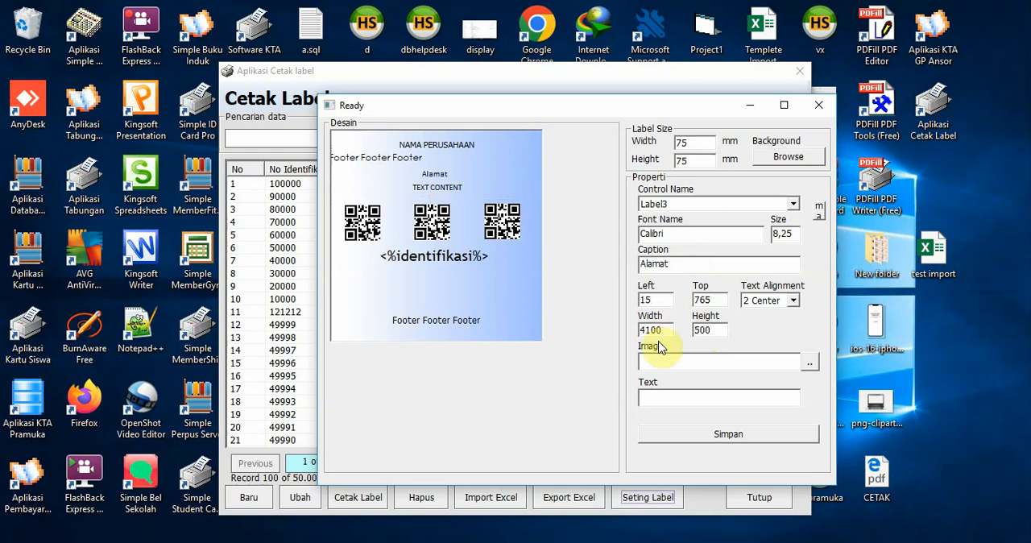
{"action": "left_click_drag", "start_coordinate": [713, 331], "coordinate": [674, 336]}
{"action": "type", "text": "30"}
{"action": "left_click", "coordinate": [421, 176]}
Set the text alignment of Label2 to Center
{"action": "left_click", "coordinate": [407, 158]}
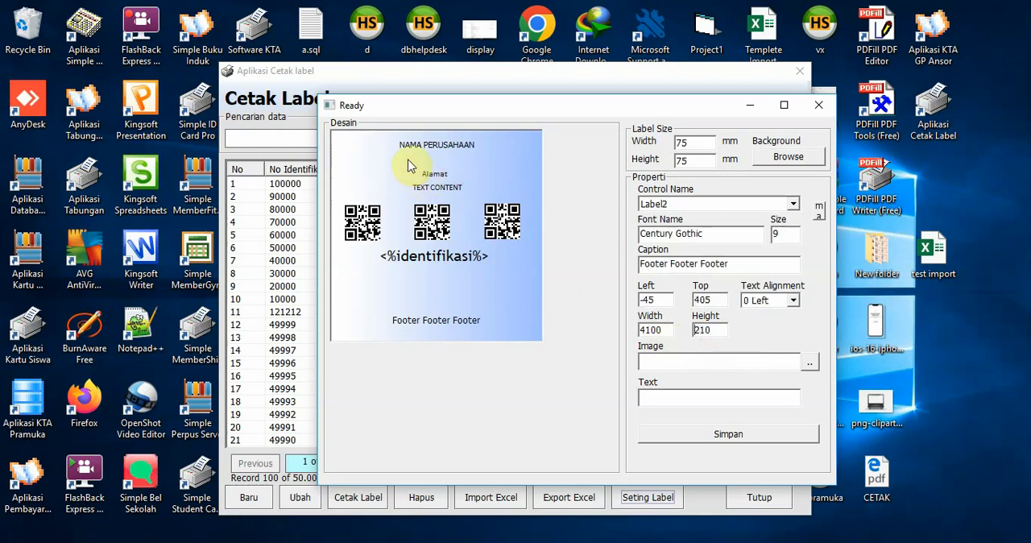
{"action": "left_click", "coordinate": [793, 300]}
{"action": "left_click", "coordinate": [775, 337]}
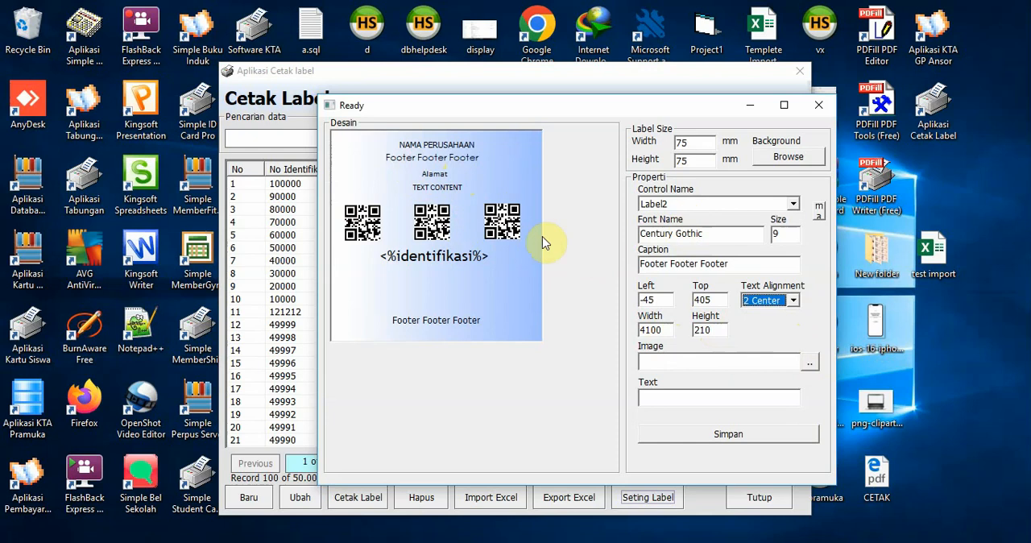
Copy the text of Qrcode1, try 12345 in its place and restore the copied <%identifikasi%> placeholder
{"action": "left_click", "coordinate": [373, 229]}
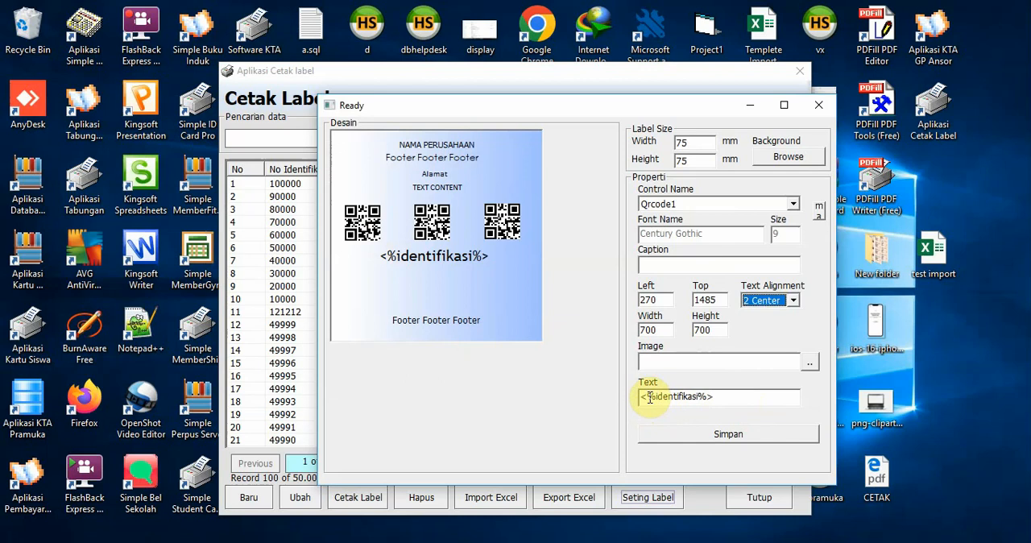
{"action": "left_click", "coordinate": [724, 397]}
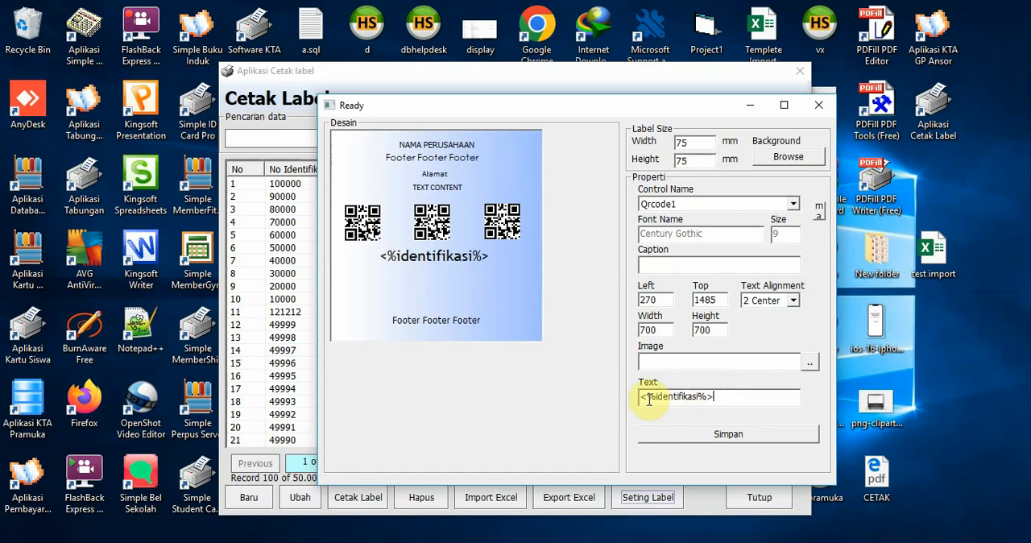
{"action": "left_click_drag", "start_coordinate": [753, 396], "coordinate": [632, 396]}
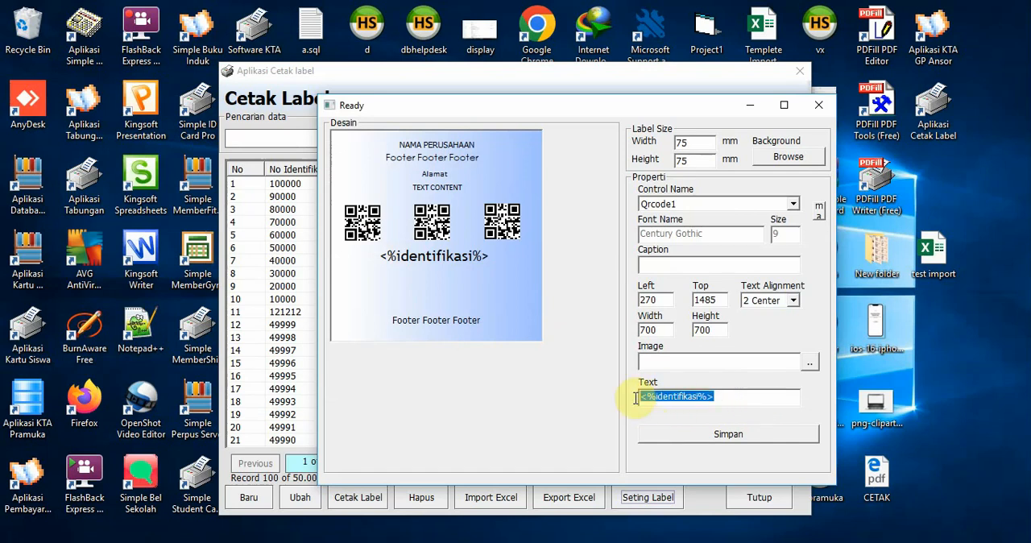
{"action": "right_click", "coordinate": [707, 396]}
{"action": "left_click", "coordinate": [742, 235]}
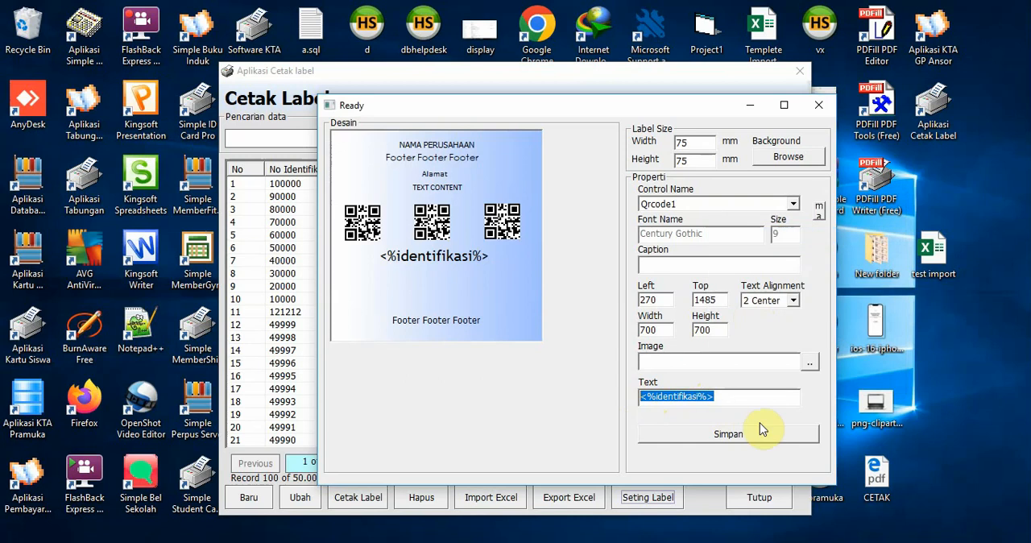
{"action": "type", "text": "12345"}
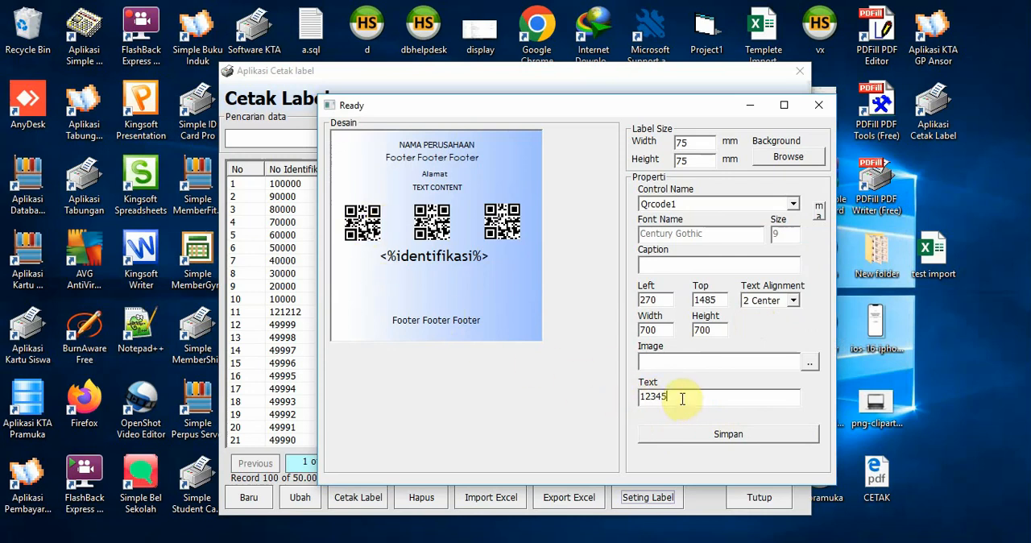
{"action": "left_click_drag", "start_coordinate": [695, 395], "coordinate": [642, 400]}
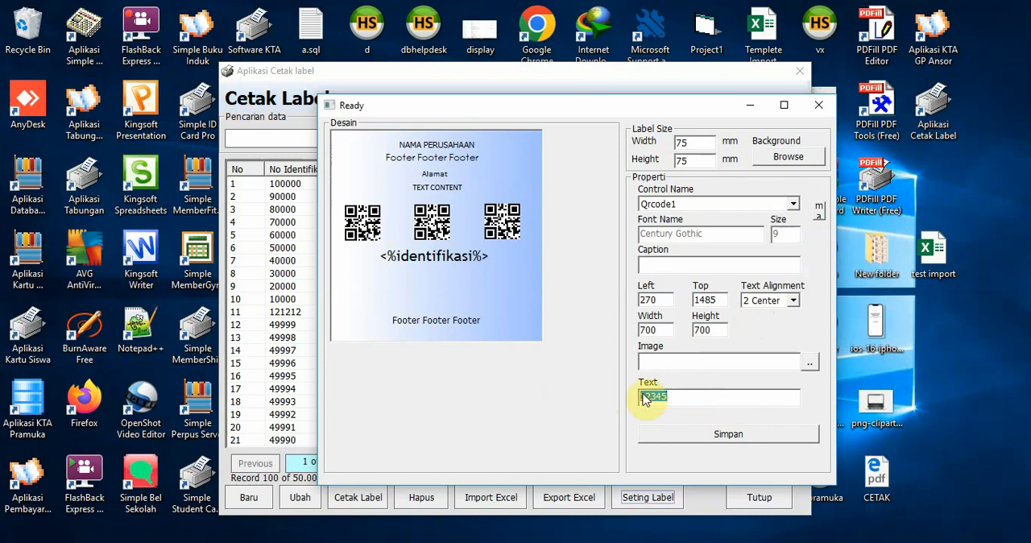
{"action": "right_click", "coordinate": [657, 397]}
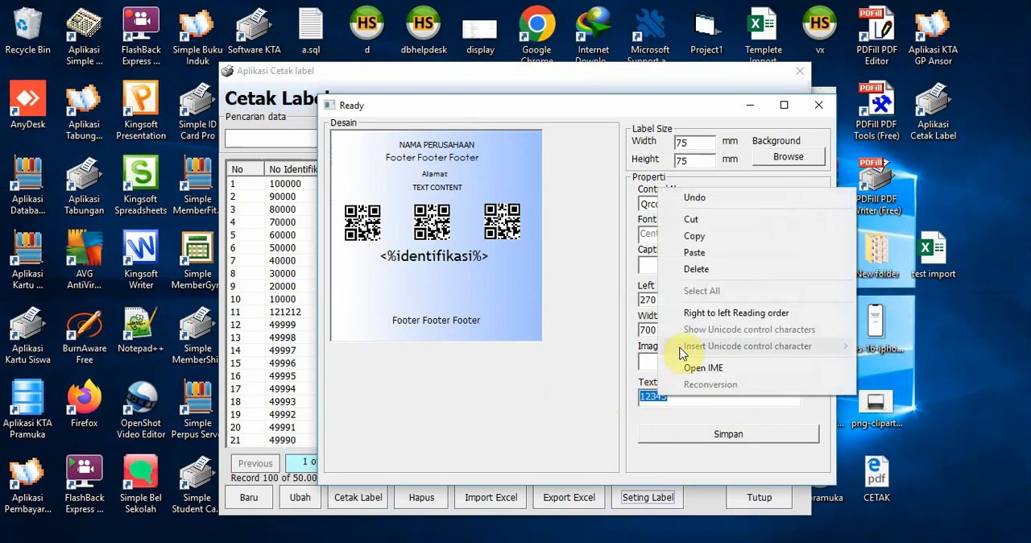
{"action": "left_click", "coordinate": [694, 252]}
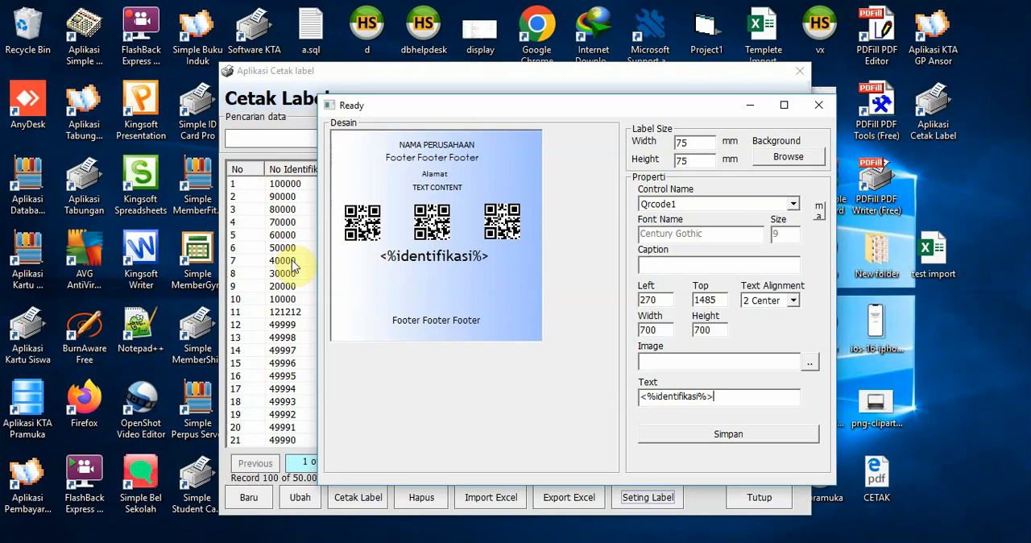
Reposition Qrcode2 to about left 1740, top 1470, and Qrcode3 to about left 3180, top 1425
{"action": "left_click", "coordinate": [432, 230]}
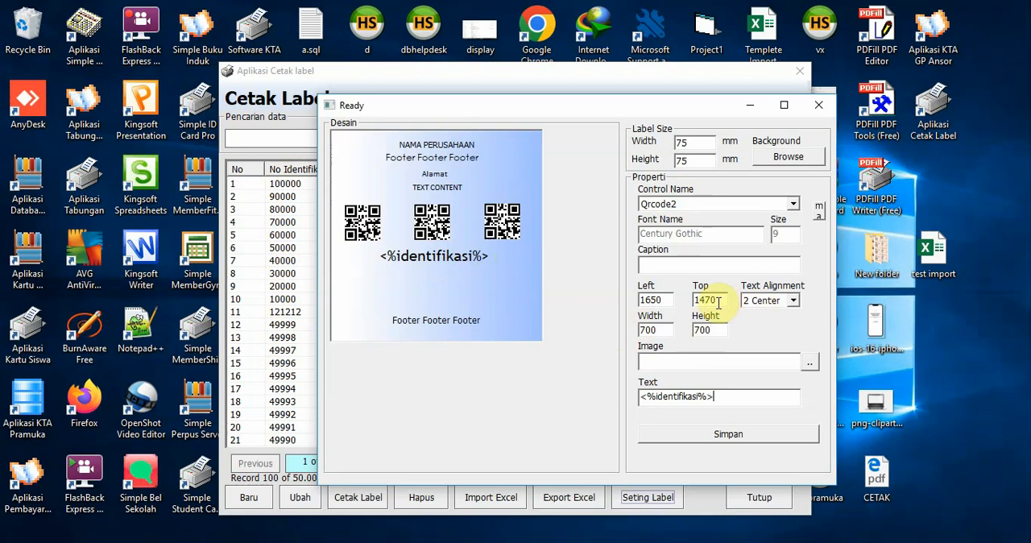
{"action": "left_click", "coordinate": [660, 331]}
{"action": "left_click", "coordinate": [702, 330]}
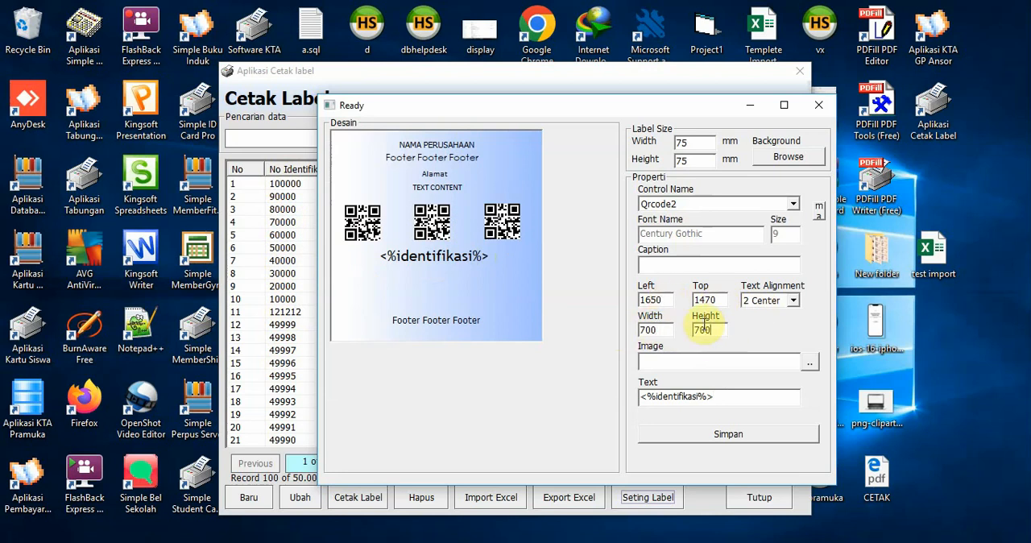
{"action": "left_click", "coordinate": [507, 231]}
{"action": "left_click_drag", "start_coordinate": [434, 228], "coordinate": [437, 228]}
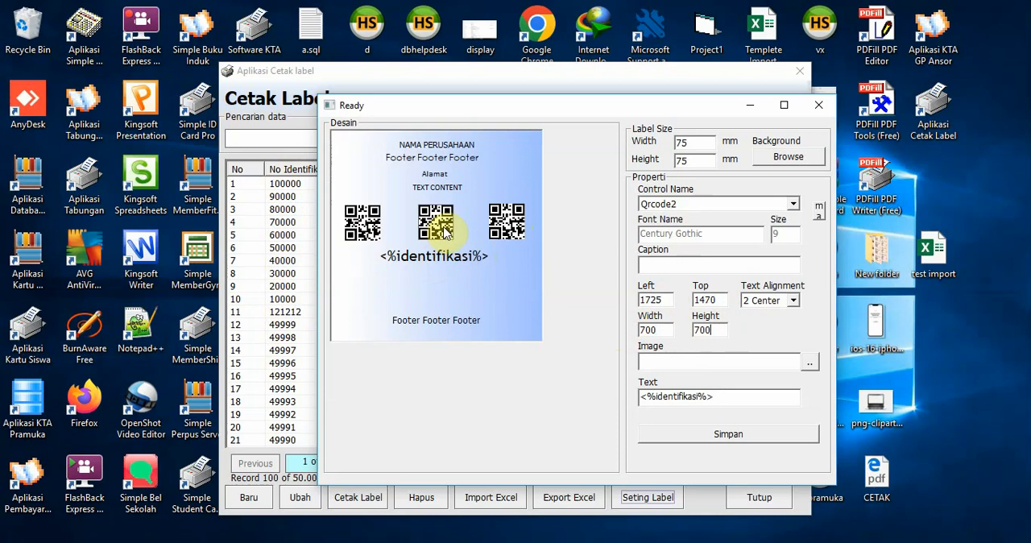
{"action": "left_click_drag", "start_coordinate": [506, 229], "coordinate": [509, 227]}
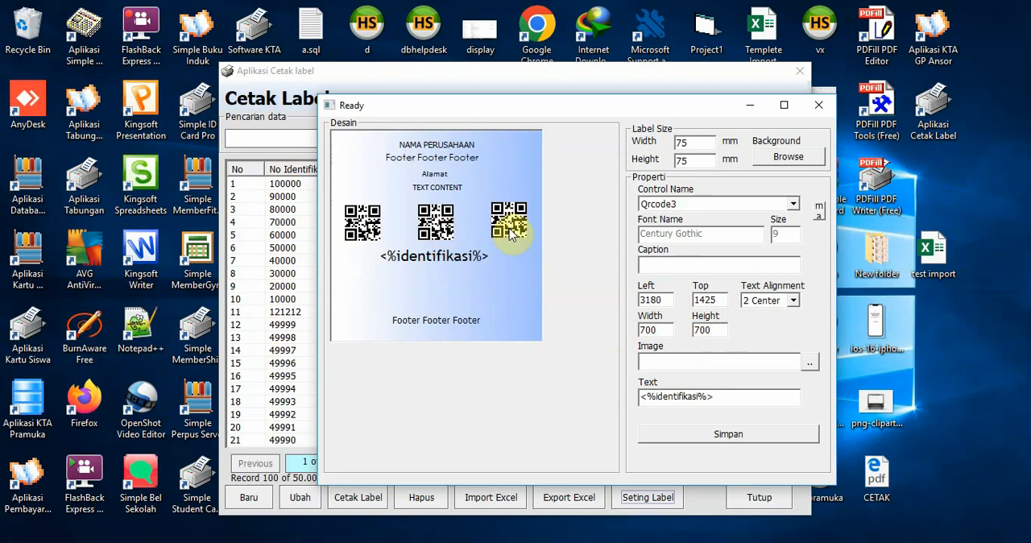
{"action": "left_click", "coordinate": [435, 223]}
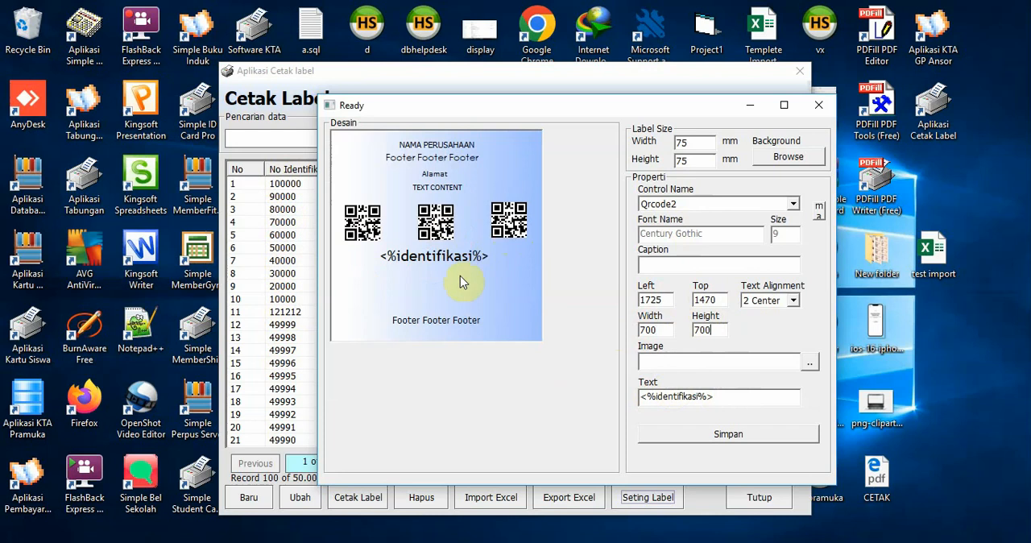
{"action": "left_click_drag", "start_coordinate": [433, 230], "coordinate": [442, 229]}
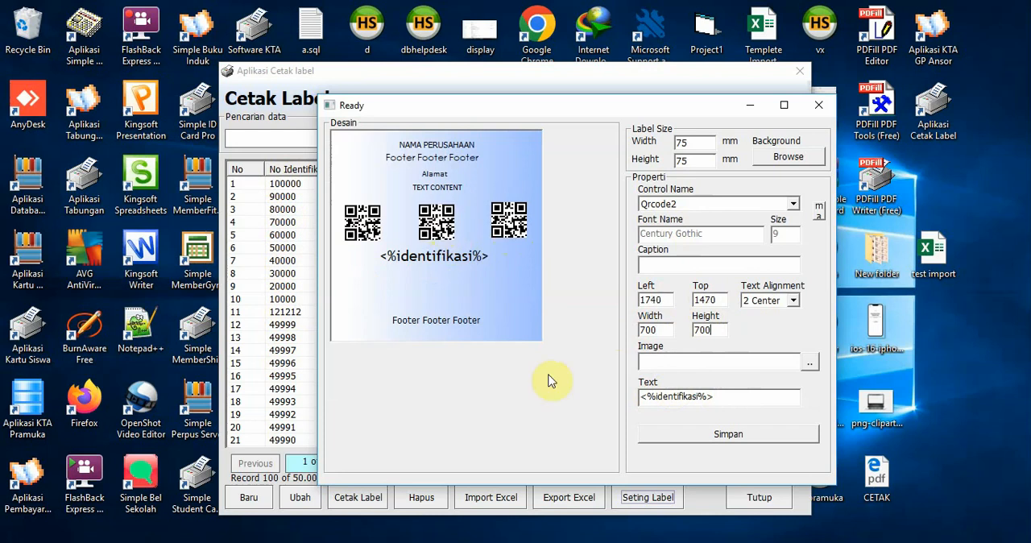
{"action": "left_click", "coordinate": [709, 397]}
{"action": "double_click", "coordinate": [730, 402]}
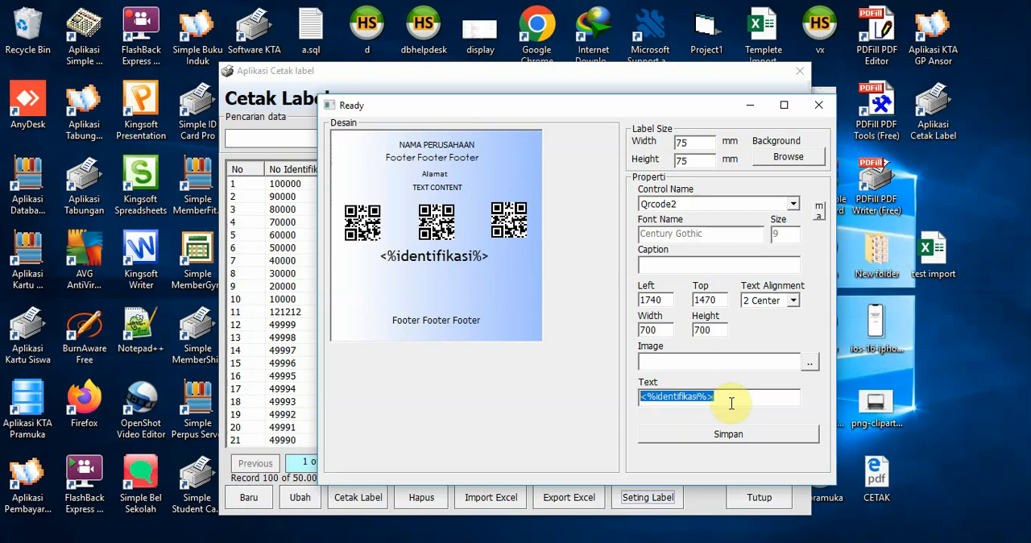
{"action": "type", "text": "ht"}
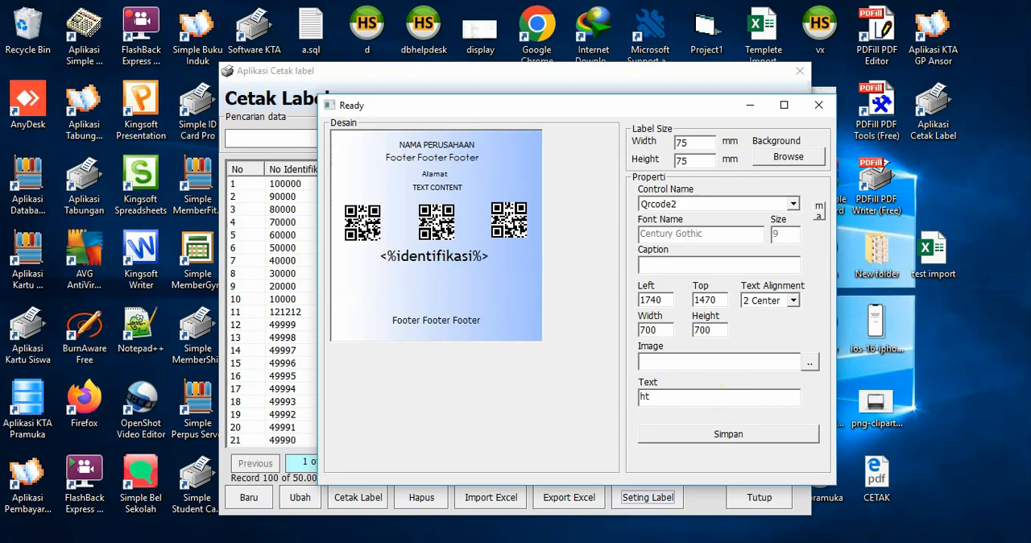
{"action": "type", "text": "://ichasf"}
{"action": "key", "text": "BackSpace"}
Nudge Qrcode2 to about left 1755, top 1455, and Qrcode3 to about left 3210, top 1455
{"action": "left_click_drag", "start_coordinate": [450, 230], "coordinate": [451, 229]}
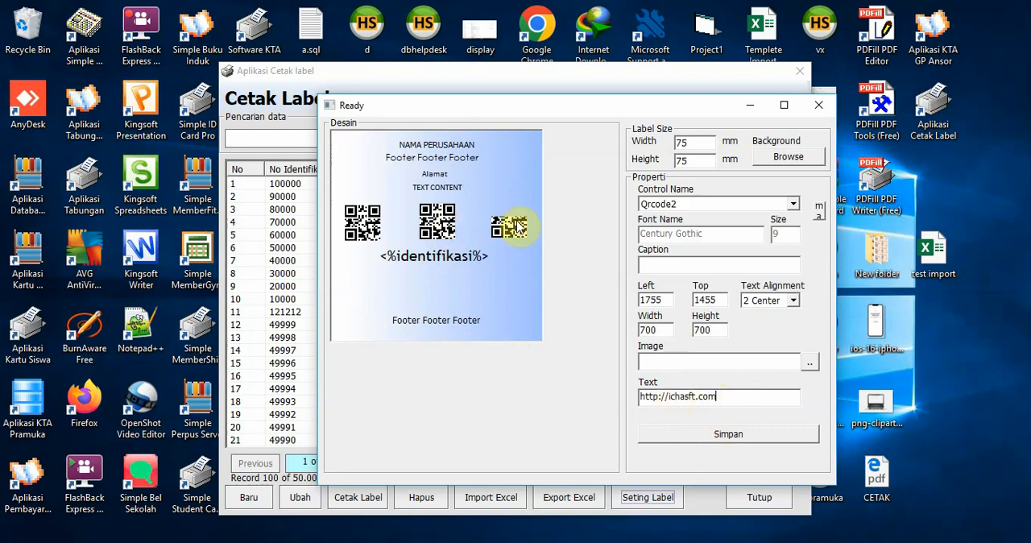
{"action": "left_click", "coordinate": [512, 228]}
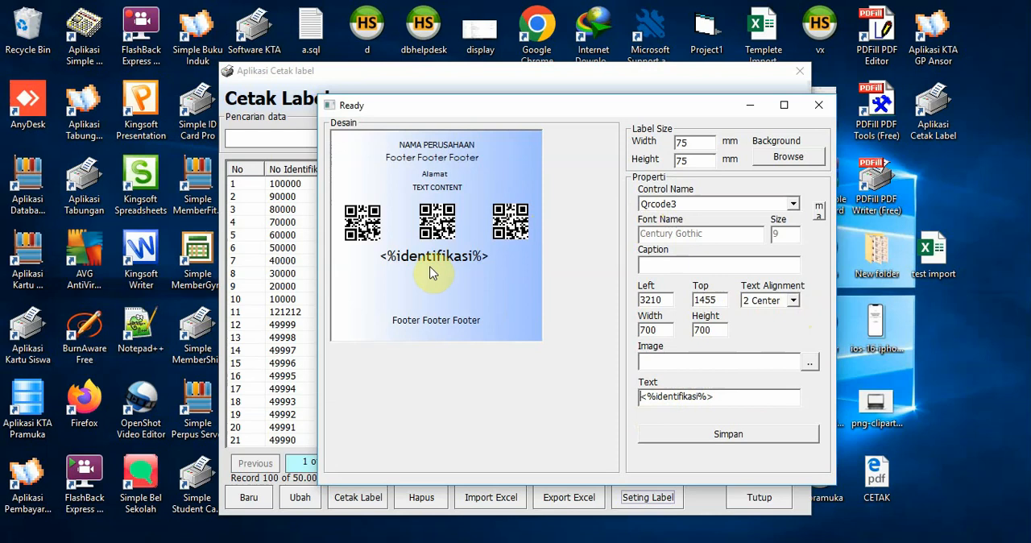
Move the <%identifikasi%> label below the QR codes down to about top 2400
{"action": "left_click", "coordinate": [470, 259]}
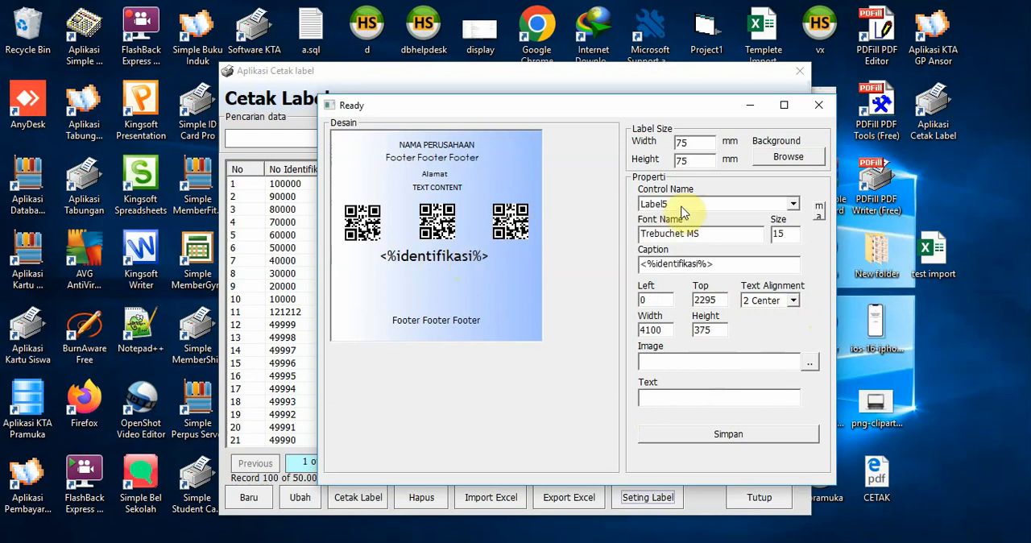
{"action": "left_click_drag", "start_coordinate": [443, 262], "coordinate": [447, 273]}
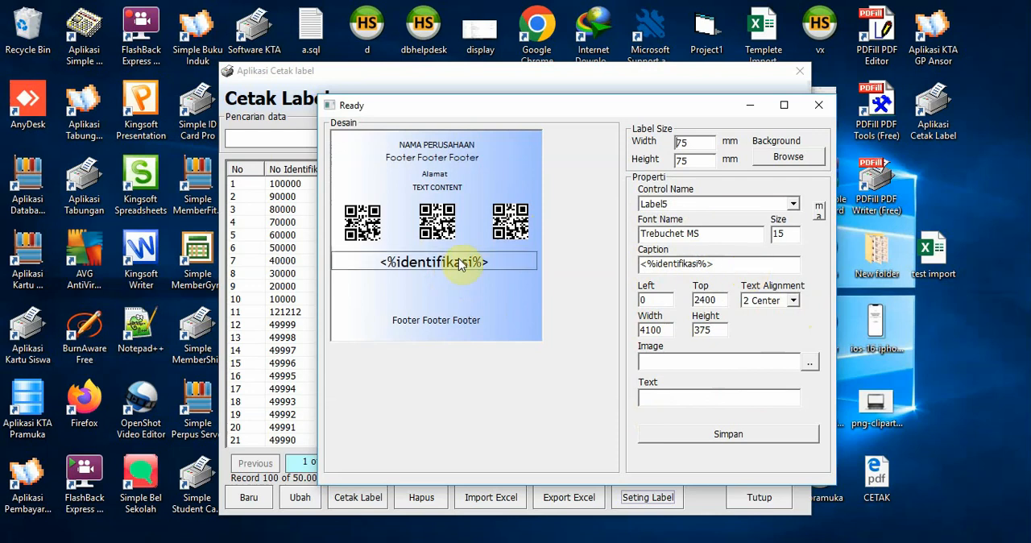
{"action": "left_click_drag", "start_coordinate": [750, 263], "coordinate": [646, 266]}
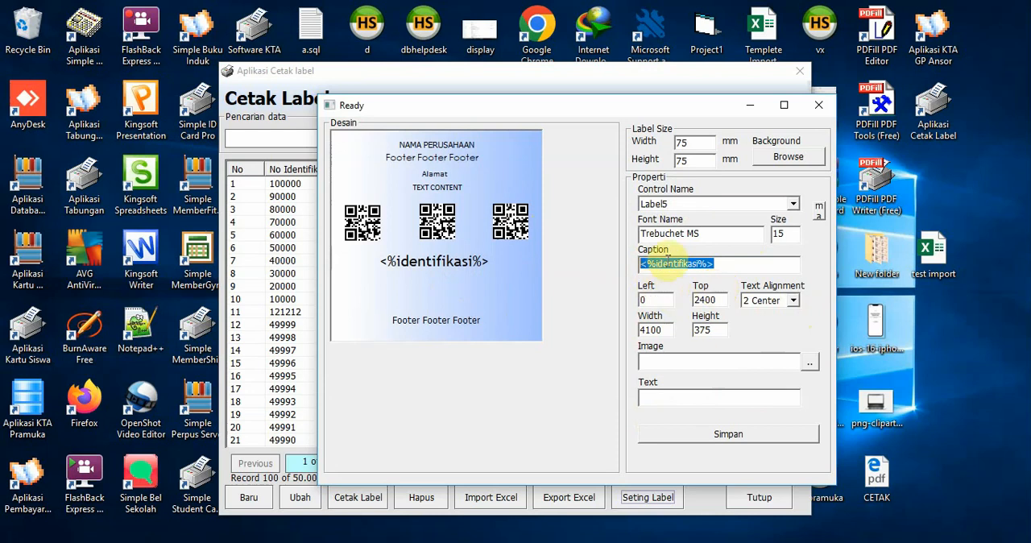
{"action": "left_click", "coordinate": [709, 263]}
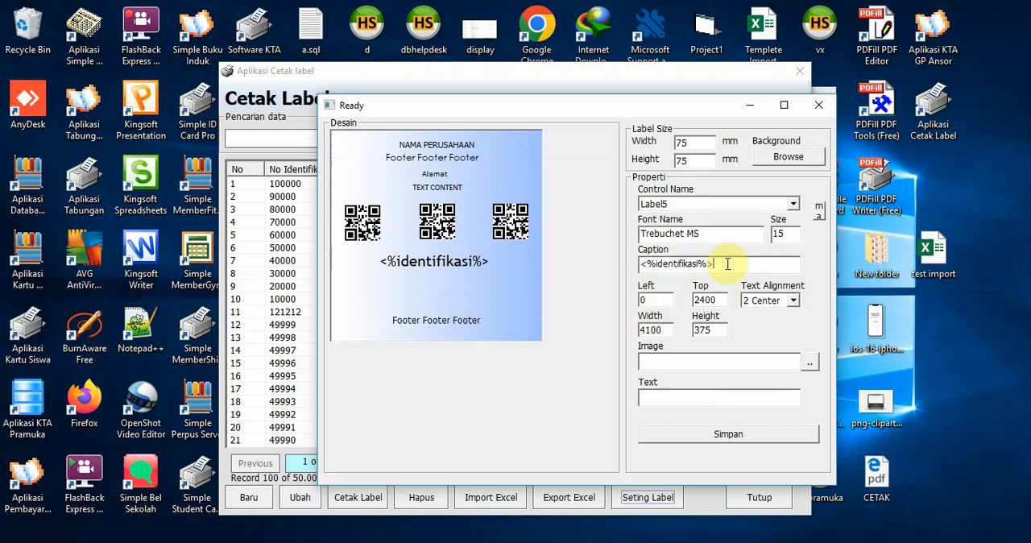
{"action": "left_click_drag", "start_coordinate": [718, 264], "coordinate": [638, 265]}
{"action": "left_click", "coordinate": [723, 270]}
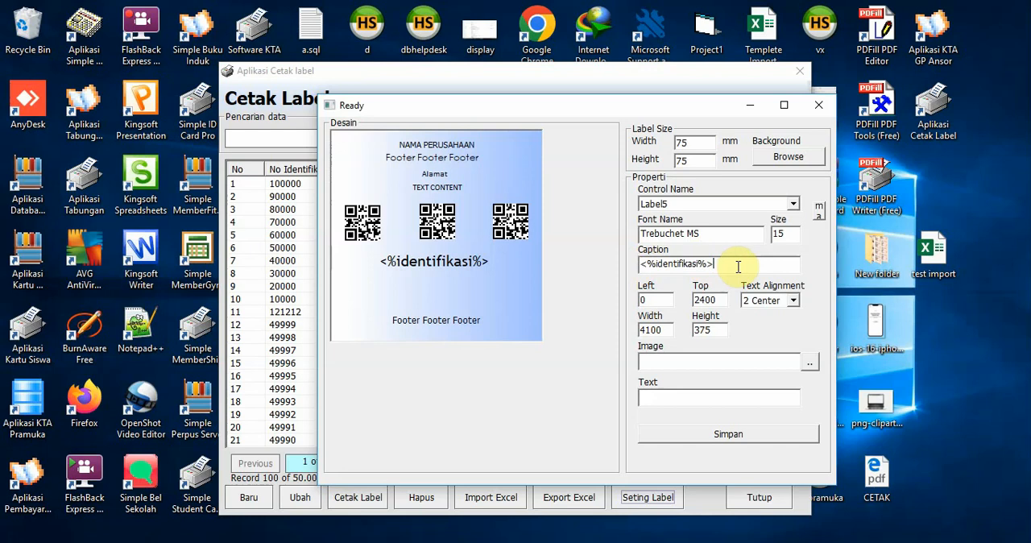
{"action": "left_click", "coordinate": [465, 268]}
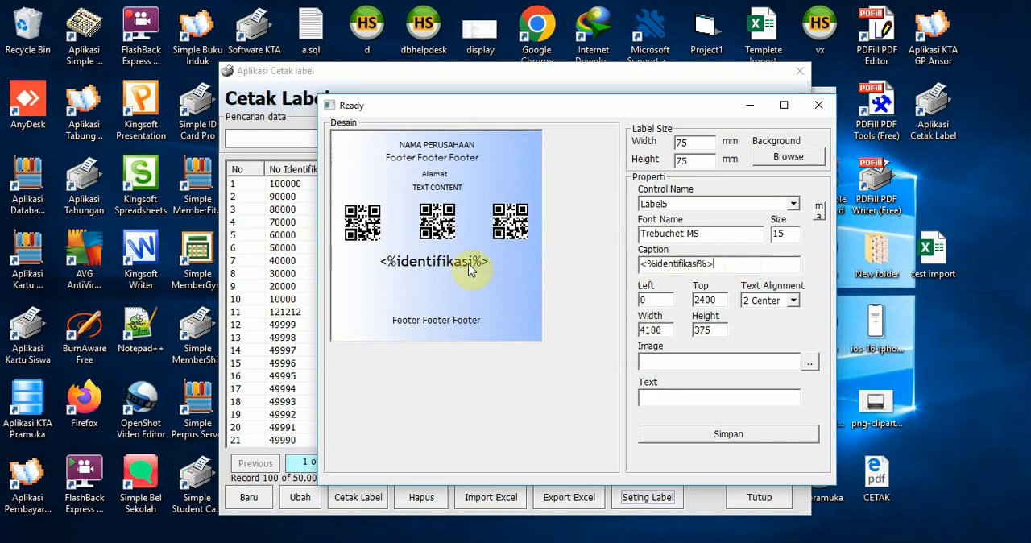
Copy the caption of Label5 and replace it with data lain
{"action": "double_click", "coordinate": [730, 264]}
{"action": "key", "text": "ctrl+c"}
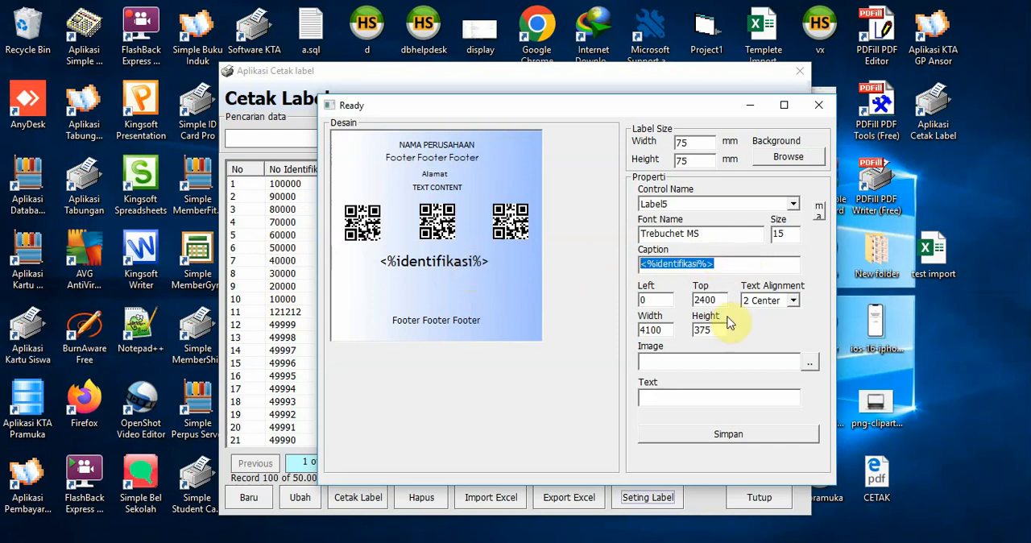
{"action": "left_click", "coordinate": [845, 335]}
{"action": "key", "text": "ctrl+a"}
{"action": "key", "text": "n"}
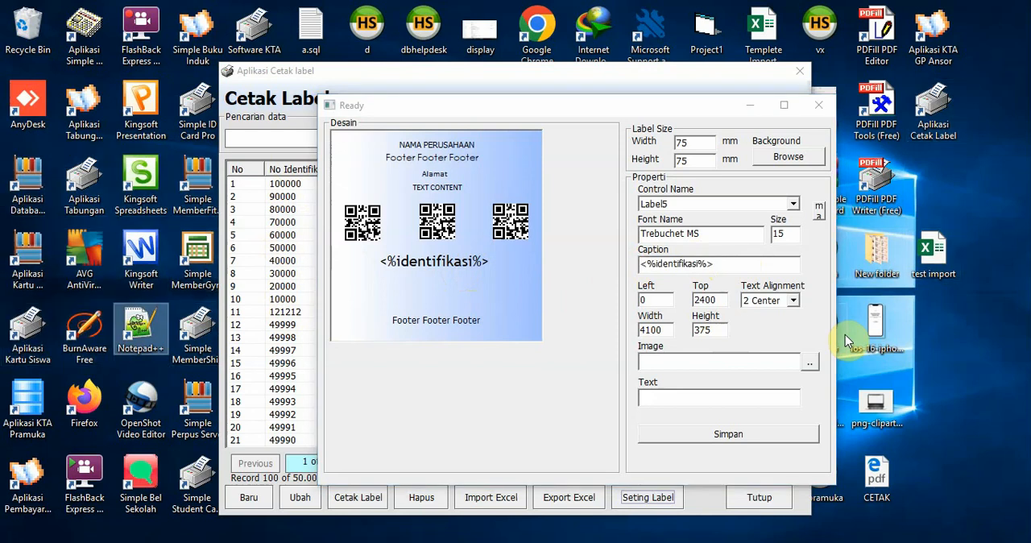
{"action": "left_click", "coordinate": [679, 296]}
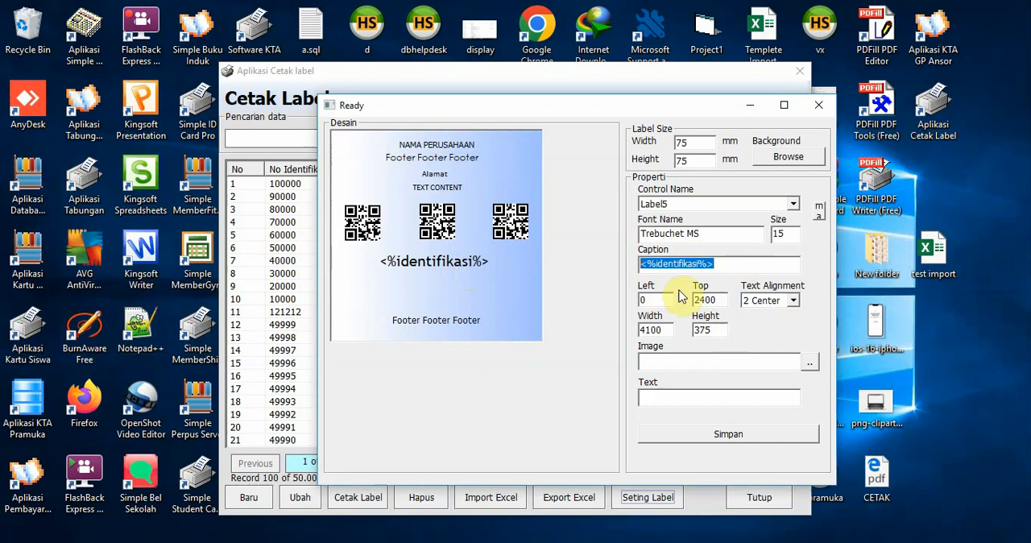
{"action": "type", "text": "data "}
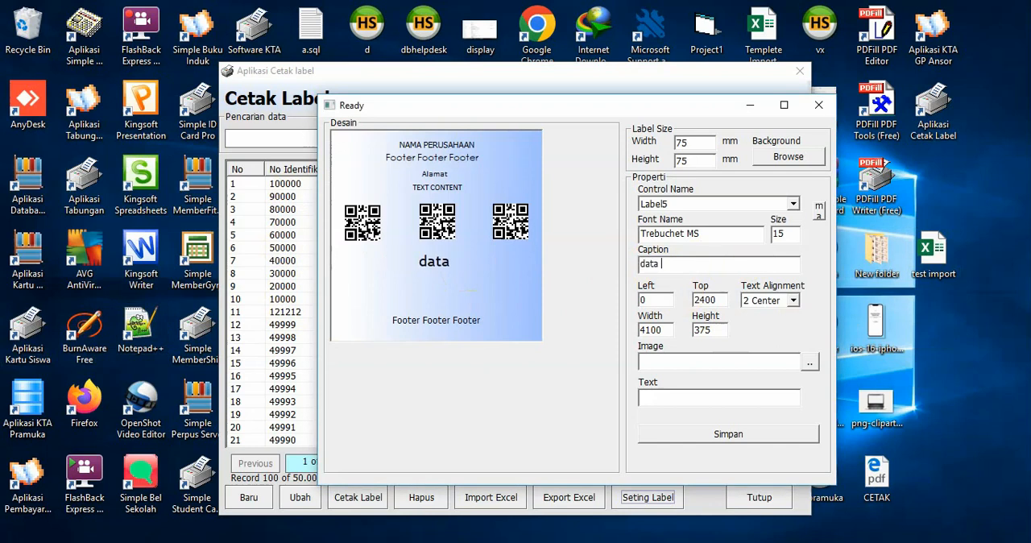
{"action": "type", "text": "lain"}
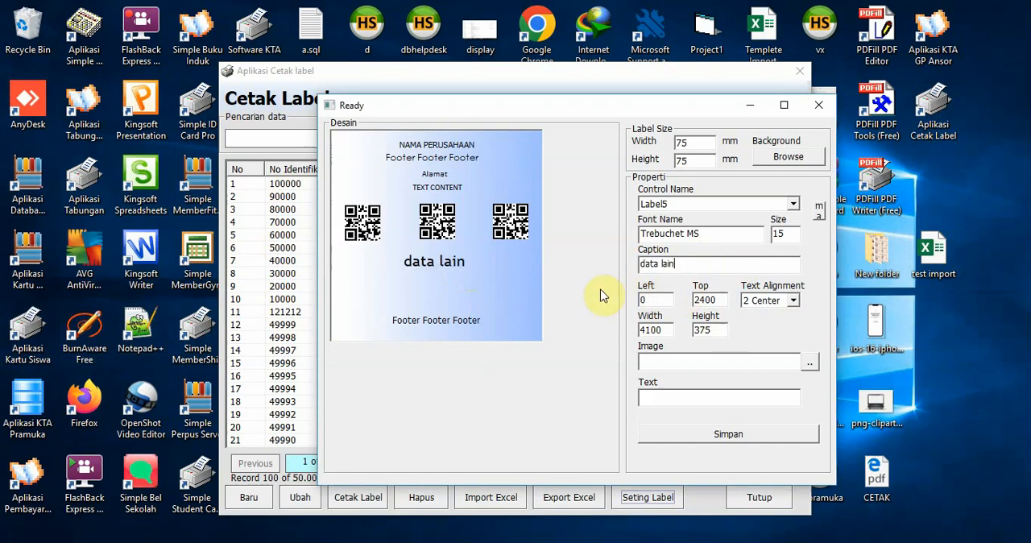
Shift Label5 to about left 60 and restore its caption to the copied <%identifikasi%> placeholder
{"action": "left_click_drag", "start_coordinate": [435, 261], "coordinate": [438, 262]}
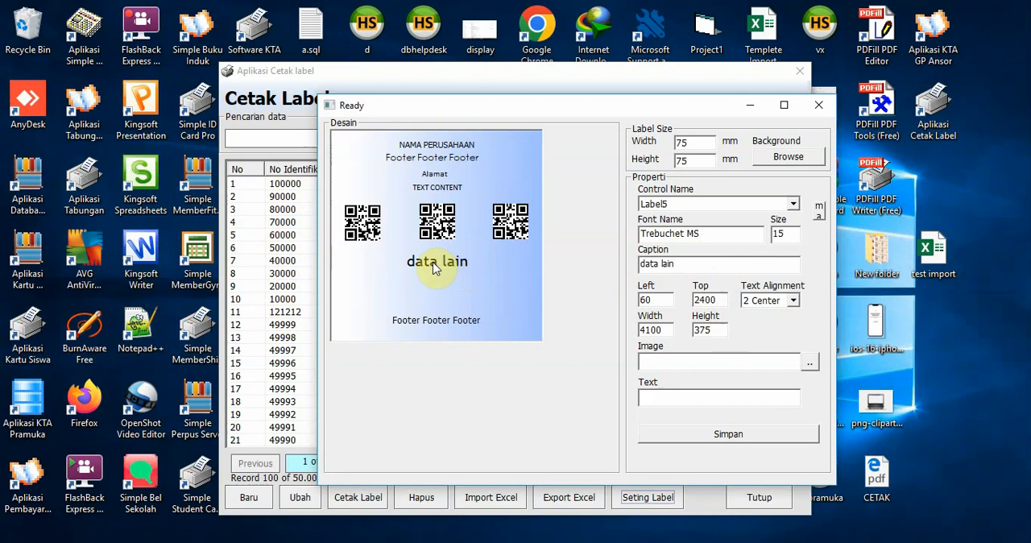
{"action": "left_click", "coordinate": [436, 262]}
{"action": "left_click_drag", "start_coordinate": [677, 266], "coordinate": [509, 265]}
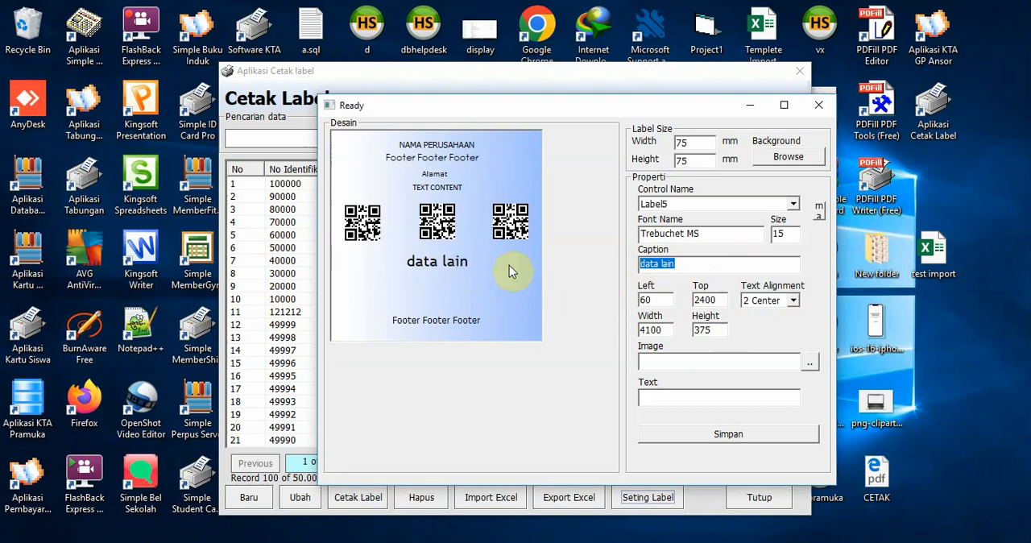
{"action": "key", "text": "ctrl+v"}
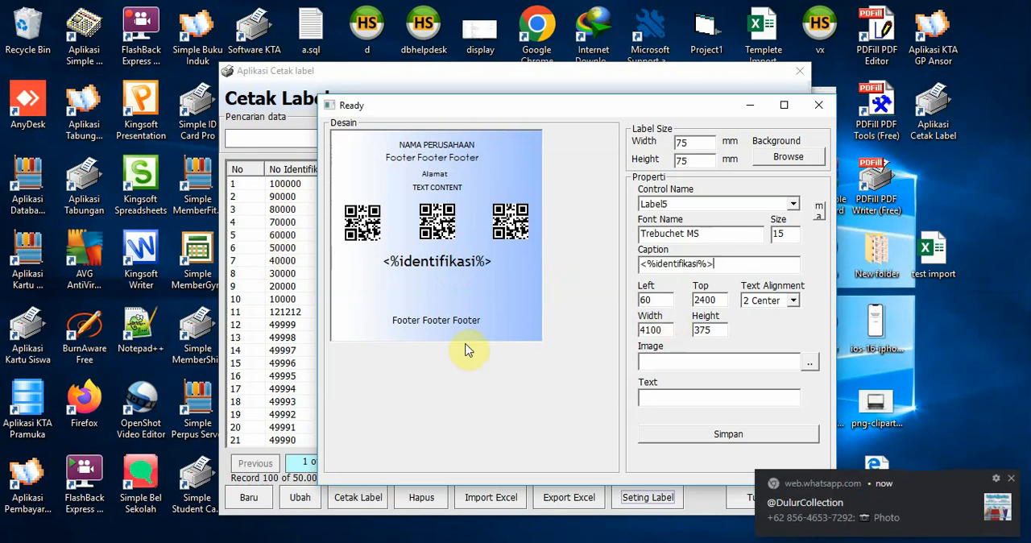
Load the Logo_OSIS picture from Downloads into Logo1 and place the logo at about left 150, top 165
{"action": "left_click", "coordinate": [441, 323]}
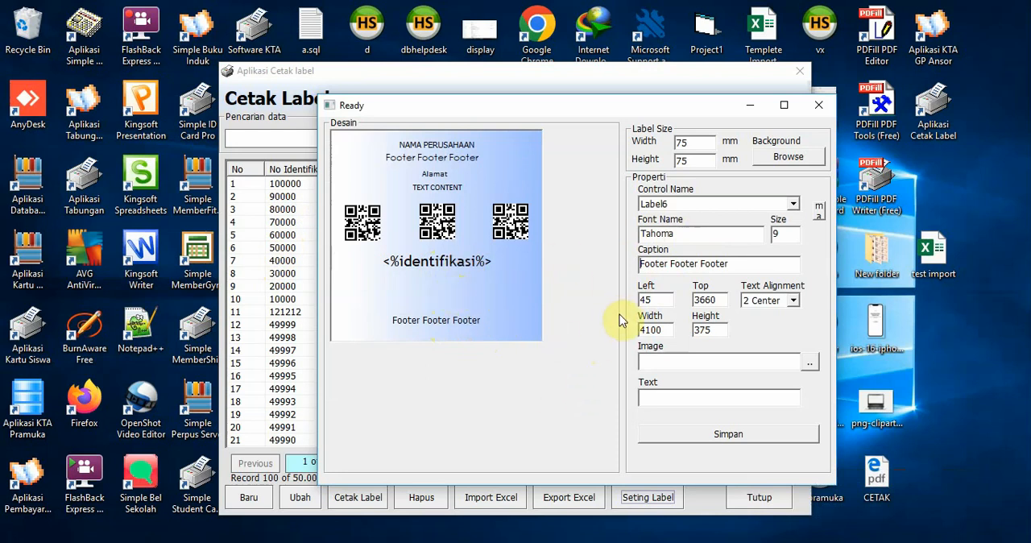
{"action": "left_click", "coordinate": [708, 207]}
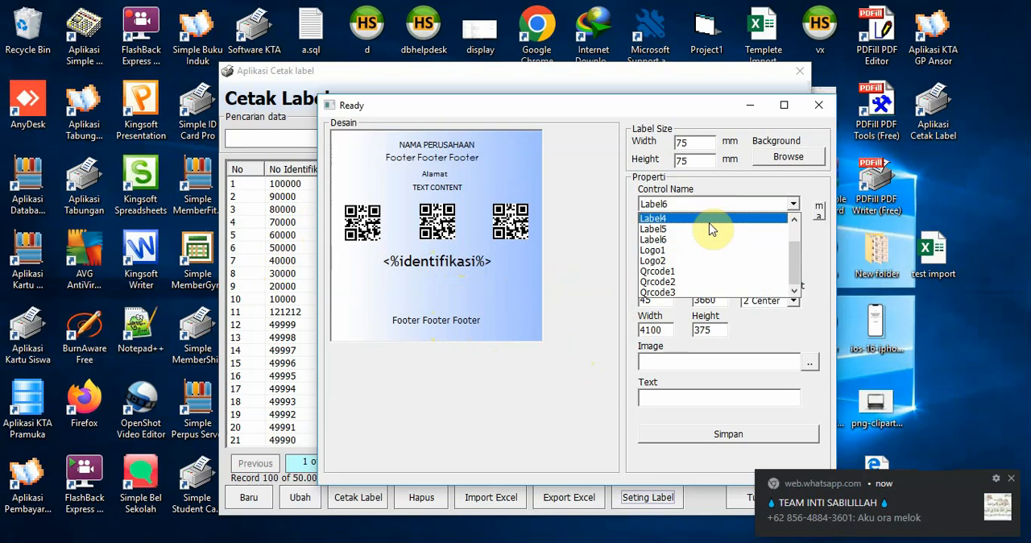
{"action": "left_click", "coordinate": [705, 252]}
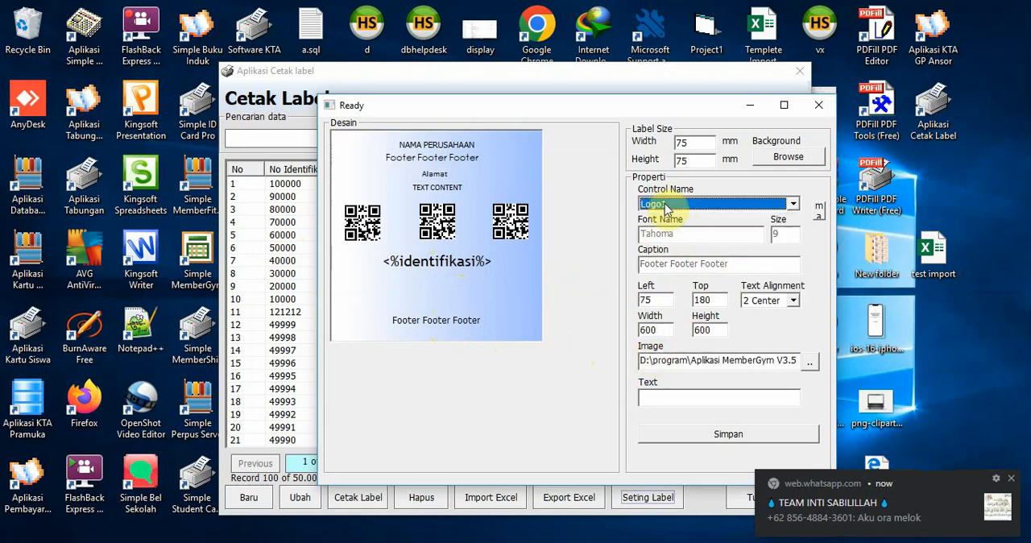
{"action": "left_click", "coordinate": [665, 205]}
{"action": "left_click", "coordinate": [673, 254]}
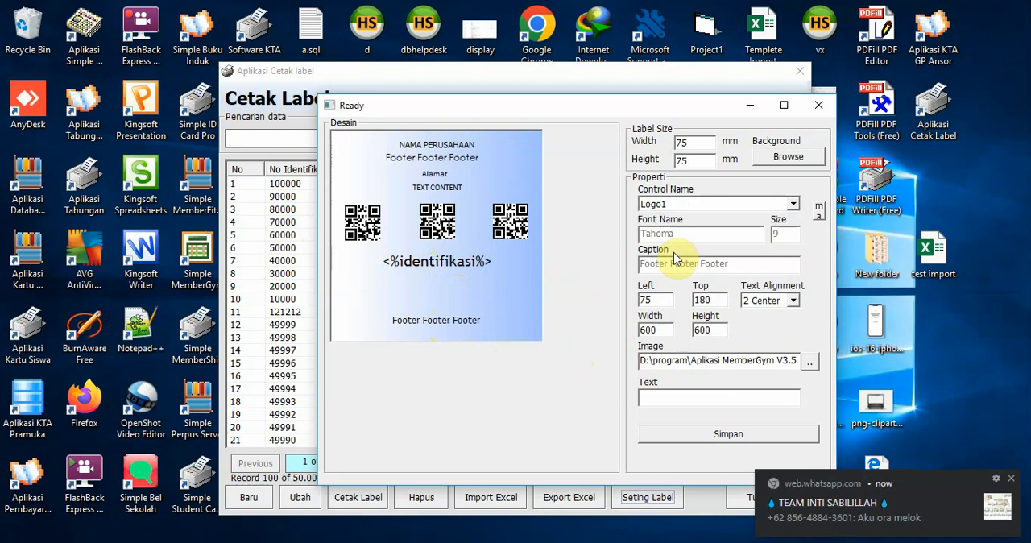
{"action": "left_click", "coordinate": [809, 365]}
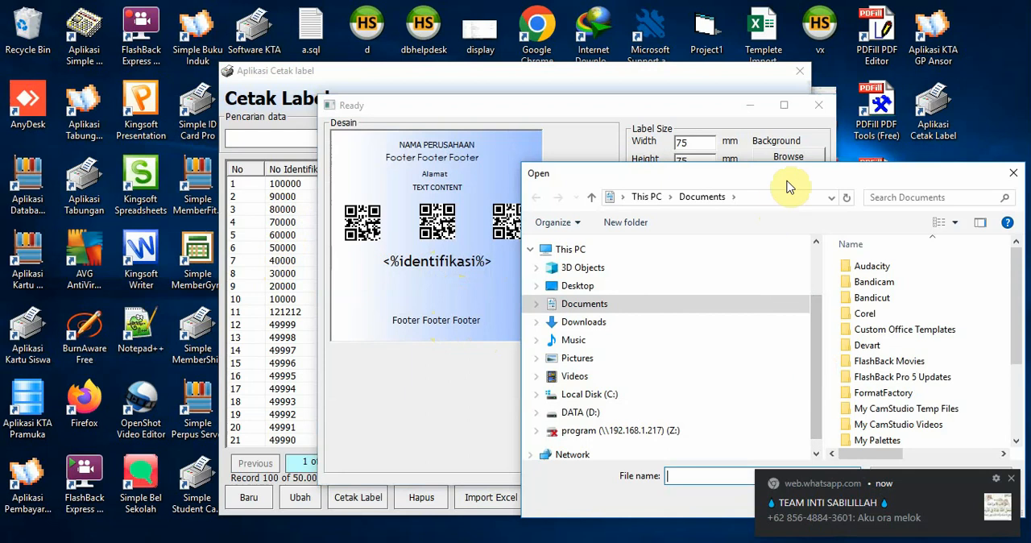
{"action": "left_click_drag", "start_coordinate": [808, 182], "coordinate": [665, 122]}
{"action": "left_click", "coordinate": [495, 273]}
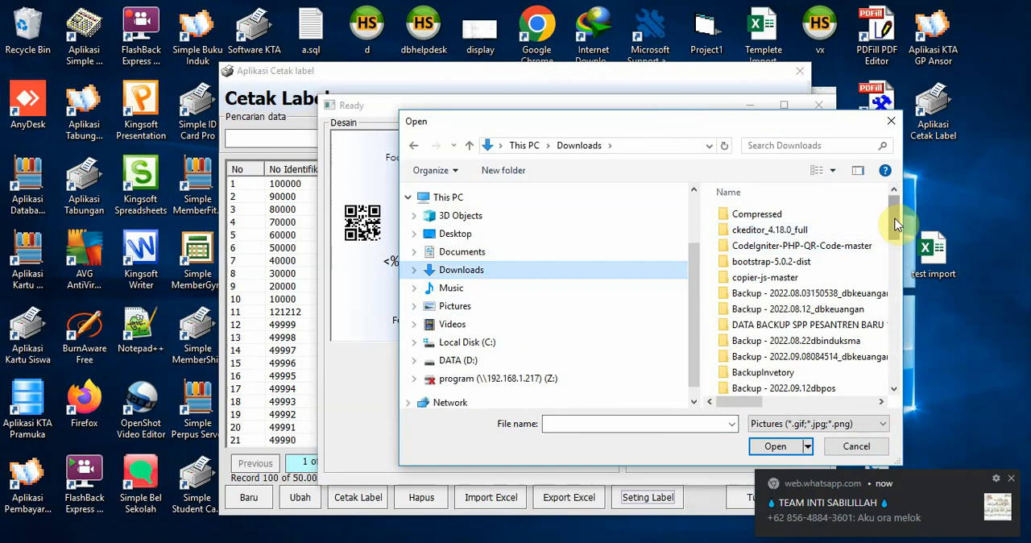
{"action": "left_click_drag", "start_coordinate": [896, 214], "coordinate": [900, 401]}
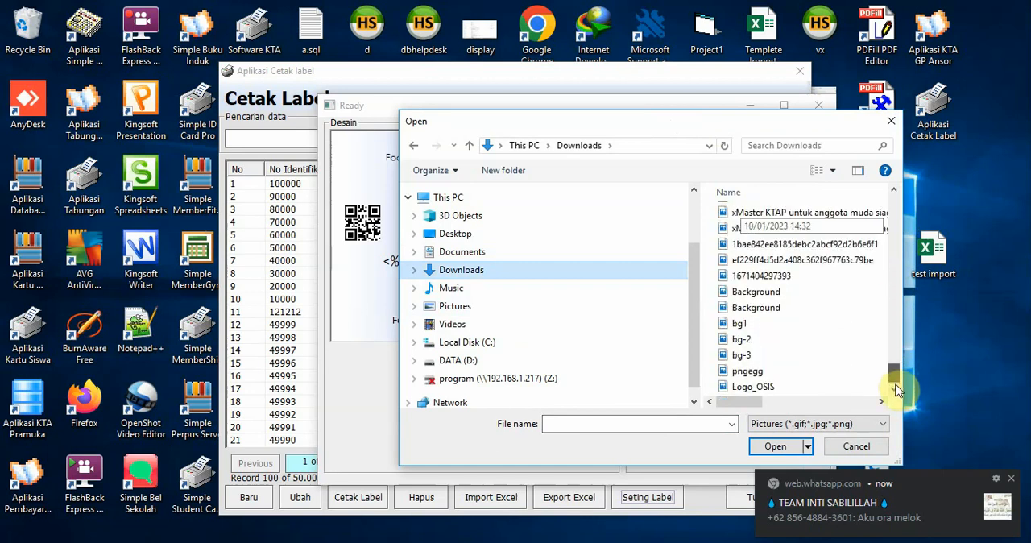
{"action": "double_click", "coordinate": [800, 393]}
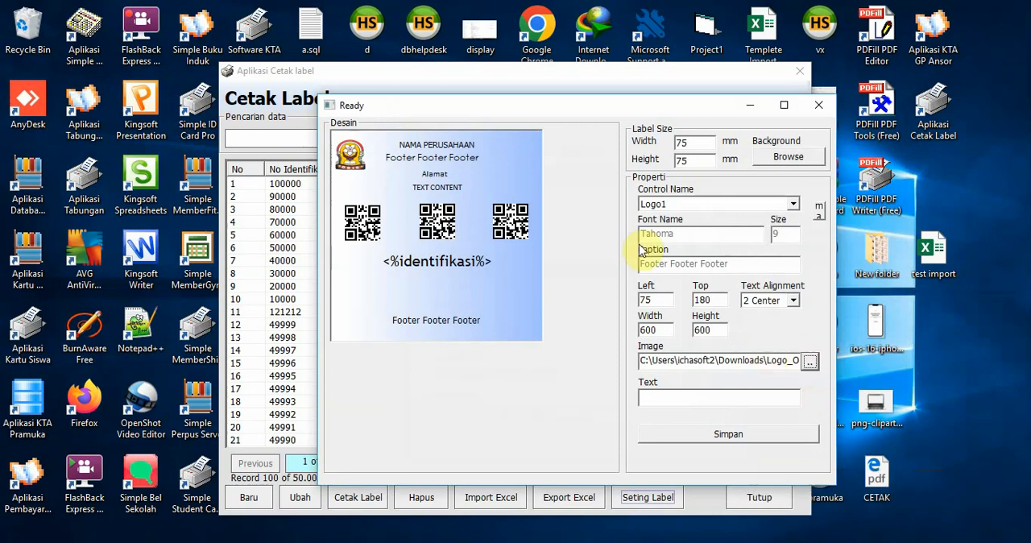
{"action": "left_click", "coordinate": [355, 164]}
{"action": "left_click_drag", "start_coordinate": [357, 158], "coordinate": [359, 157]}
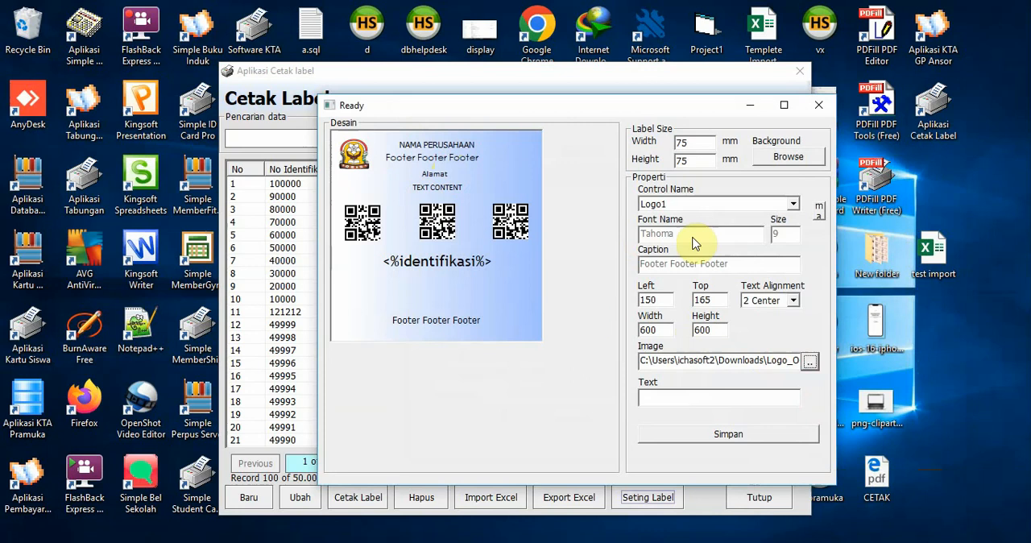
Load the Logo_OSIS picture from Downloads into Logo2 and shift the logo to about left 1605, top 2820
{"action": "left_click", "coordinate": [700, 206]}
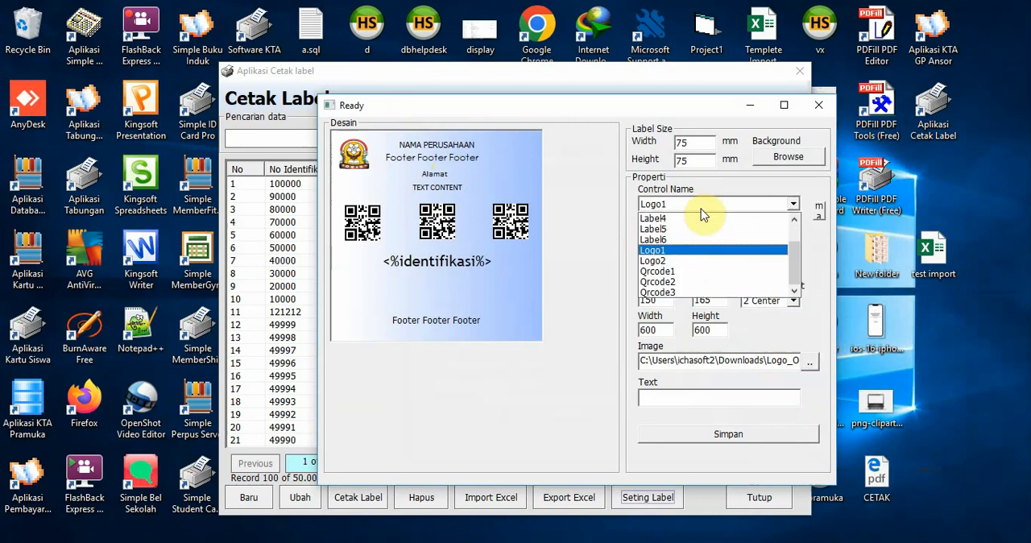
{"action": "left_click", "coordinate": [690, 260]}
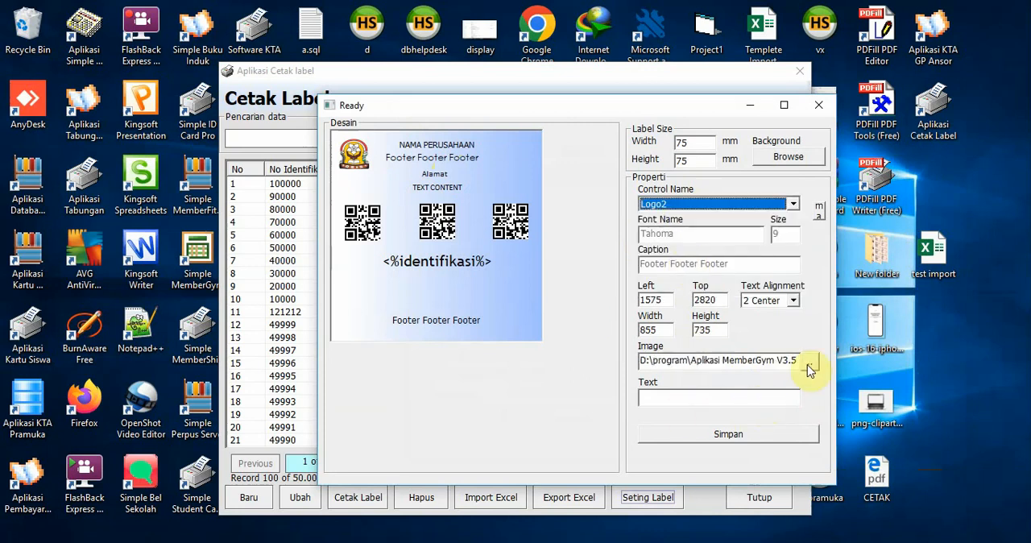
{"action": "left_click", "coordinate": [809, 367]}
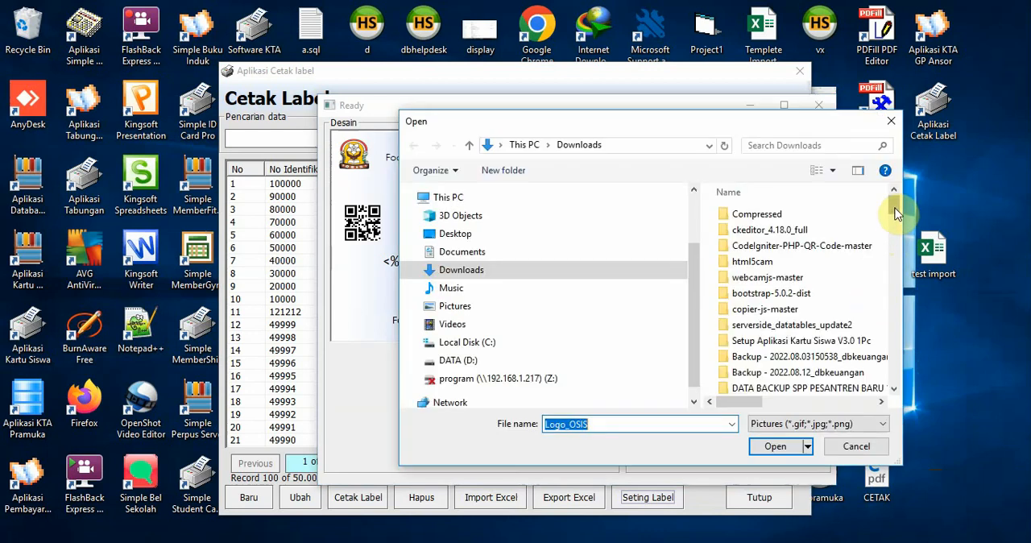
{"action": "left_click_drag", "start_coordinate": [896, 213], "coordinate": [892, 320]}
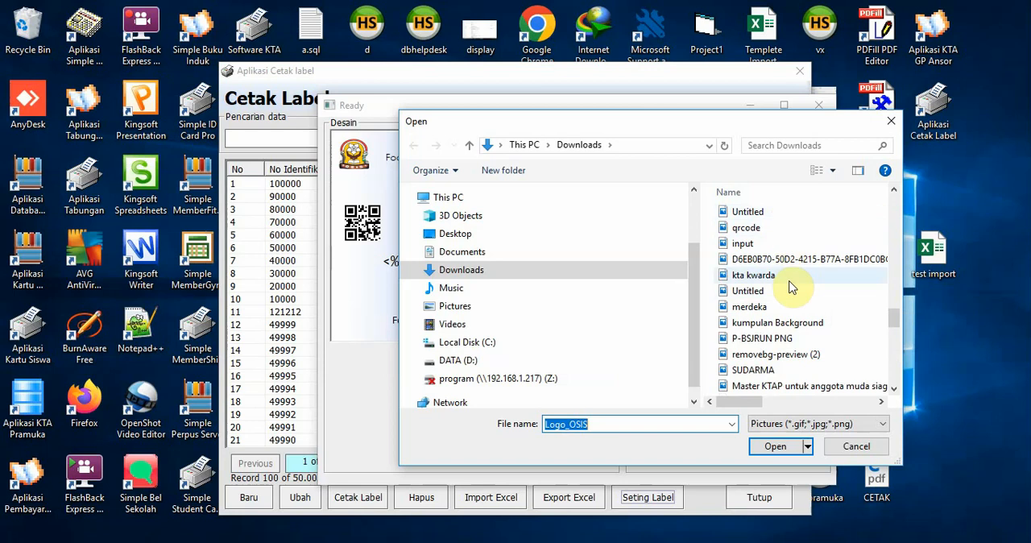
{"action": "left_click_drag", "start_coordinate": [894, 320], "coordinate": [893, 316]}
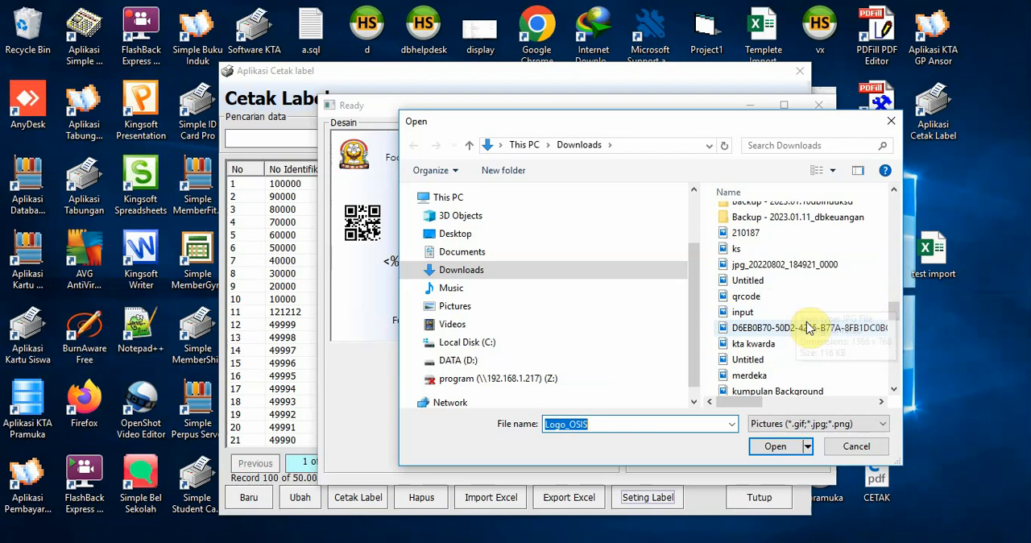
{"action": "left_click_drag", "start_coordinate": [896, 311], "coordinate": [902, 387]}
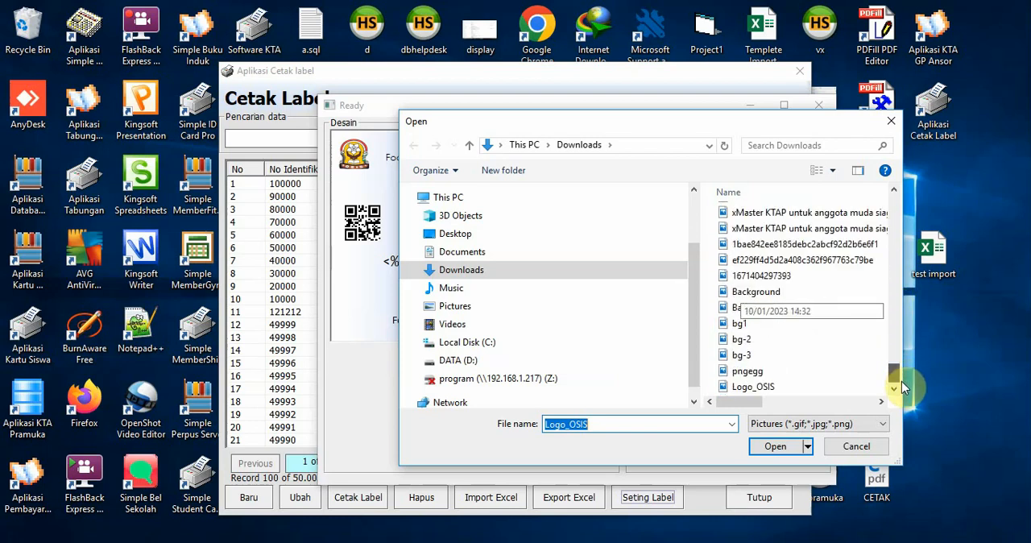
{"action": "double_click", "coordinate": [802, 387]}
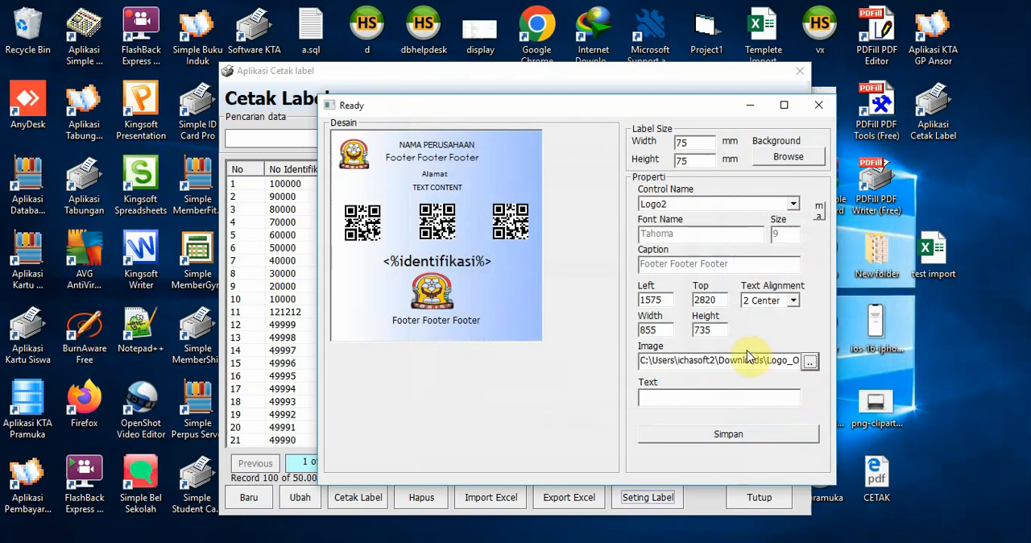
{"action": "left_click_drag", "start_coordinate": [456, 299], "coordinate": [443, 301]}
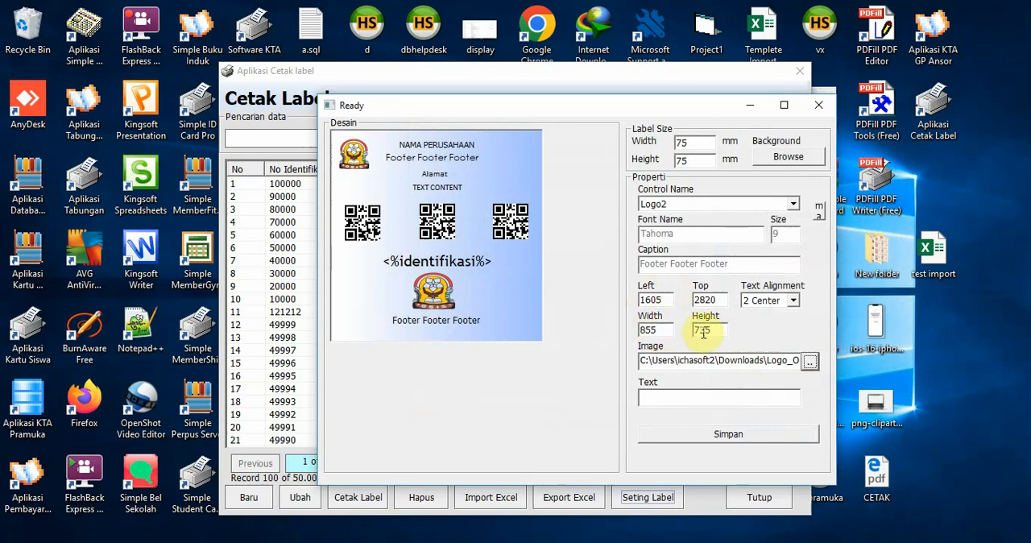
Save the label design and close the design window
{"action": "left_click", "coordinate": [722, 436]}
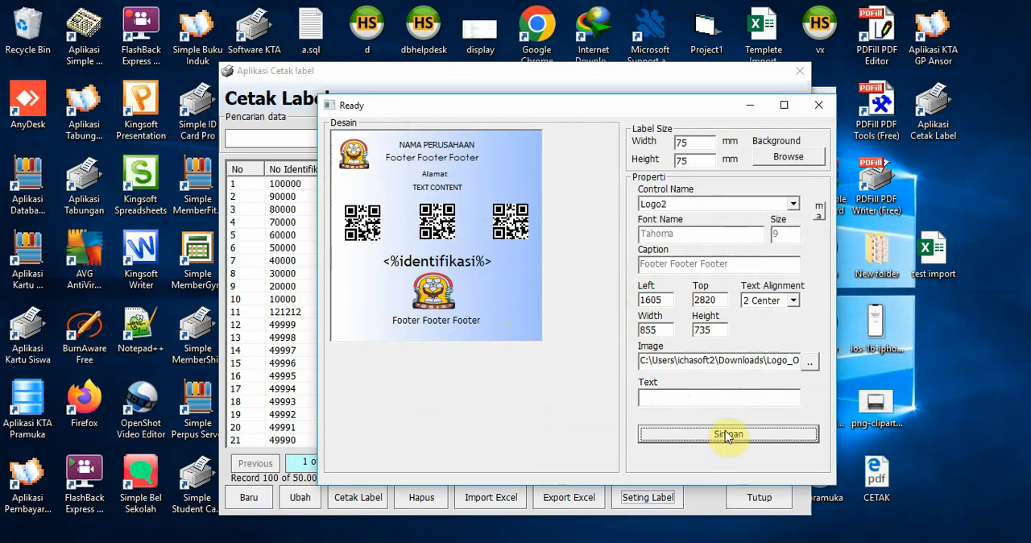
{"action": "left_click", "coordinate": [818, 105]}
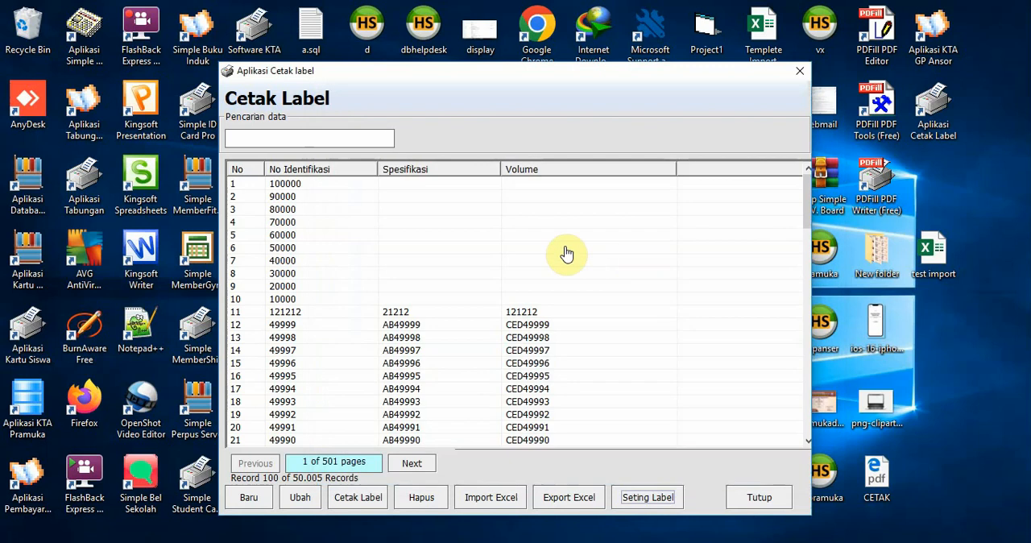
Preview the printed label for the selected record 121212, check the logo placement, and close the preview
{"action": "left_click", "coordinate": [410, 326]}
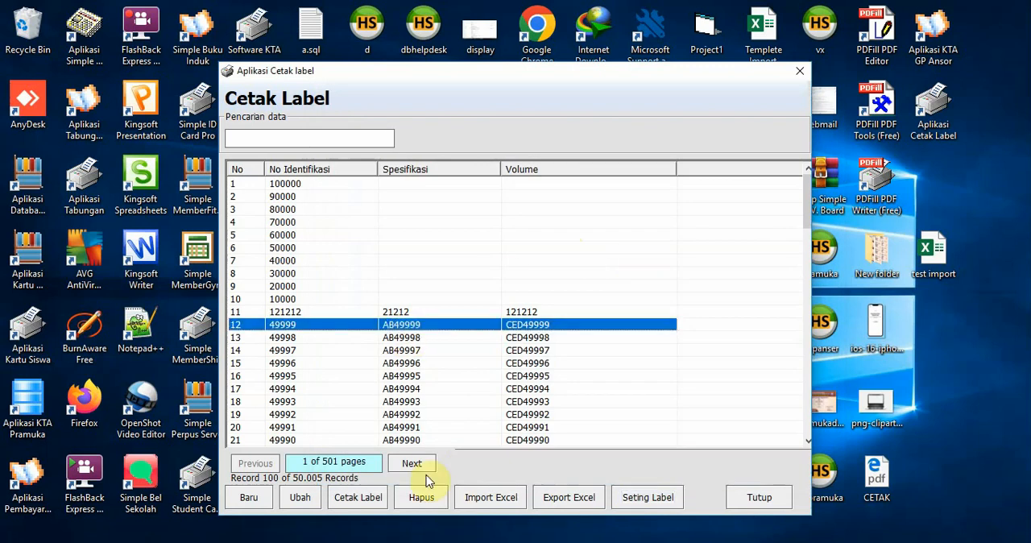
{"action": "left_click", "coordinate": [354, 498]}
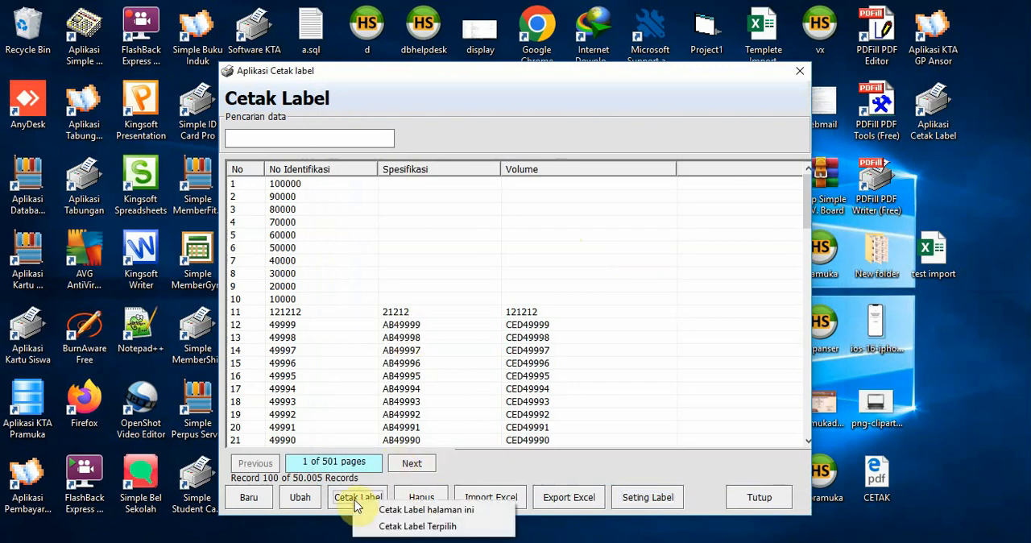
{"action": "left_click", "coordinate": [299, 313], "text": "ctrl"}
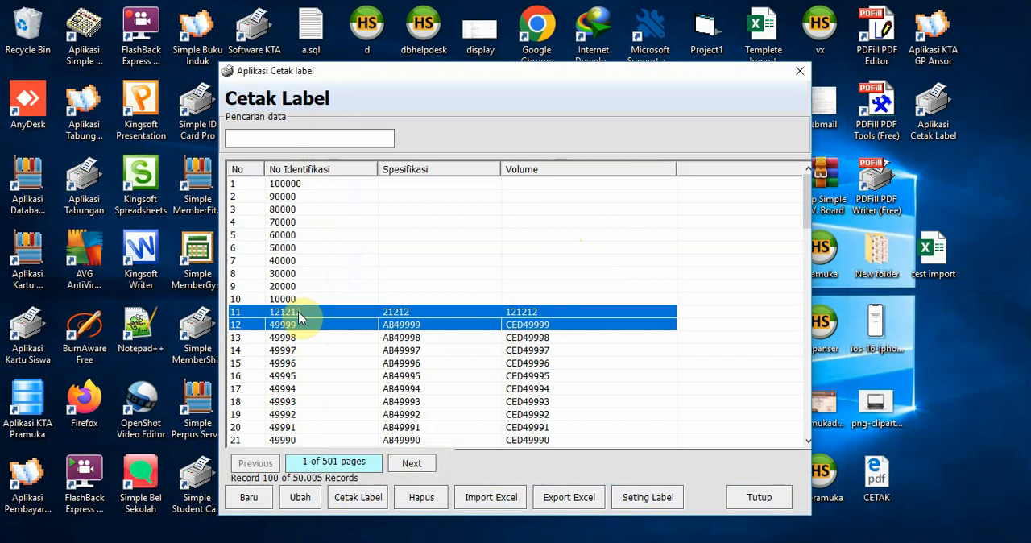
{"action": "left_click", "coordinate": [354, 498]}
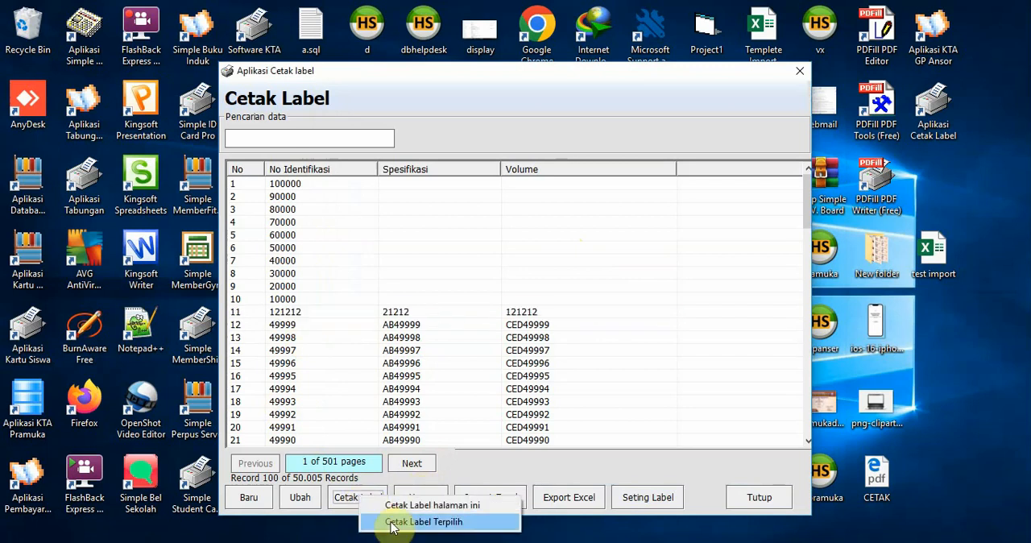
{"action": "left_click", "coordinate": [418, 522]}
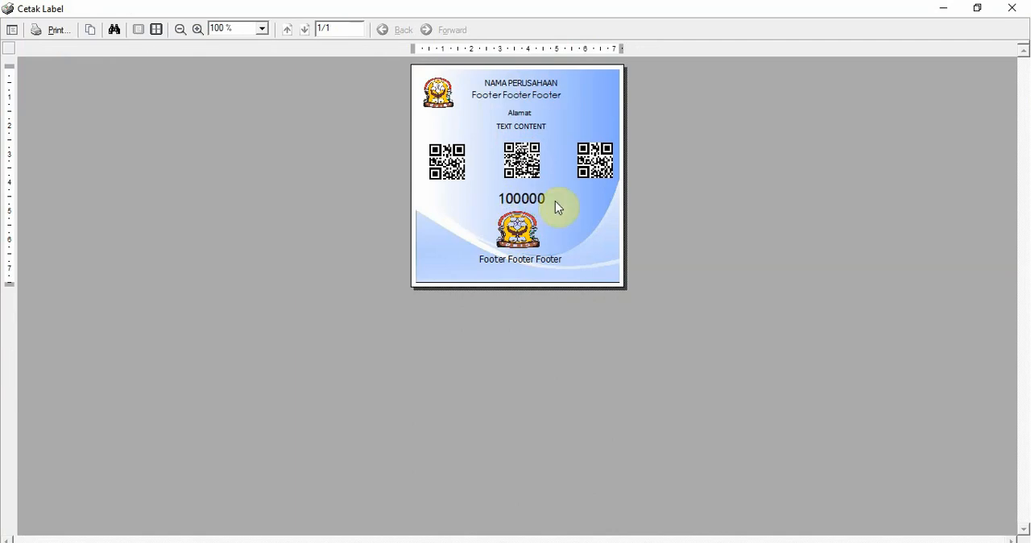
{"action": "left_click", "coordinate": [1011, 8]}
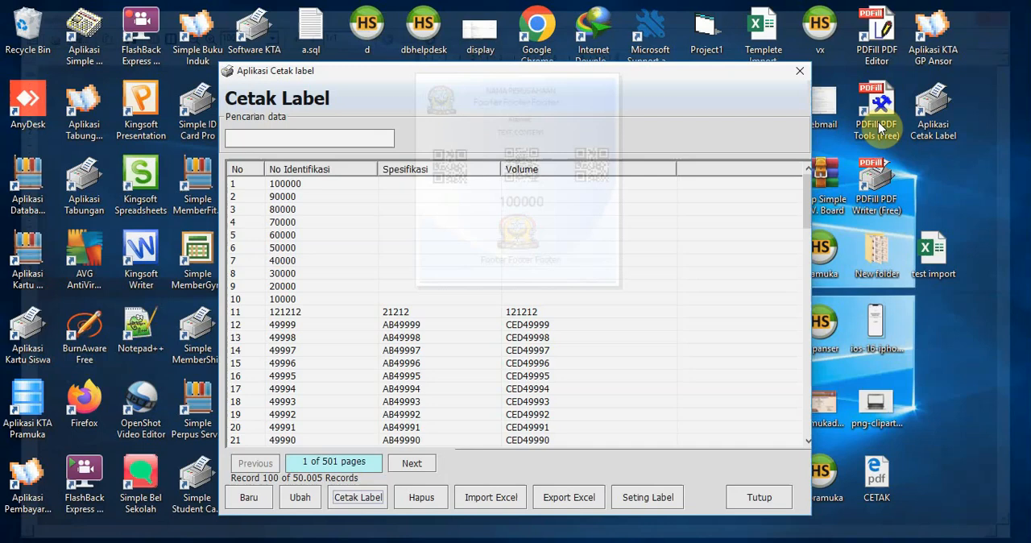
Reopen the label design, clear Logo1's image path, save the design, and close it
{"action": "left_click", "coordinate": [652, 504]}
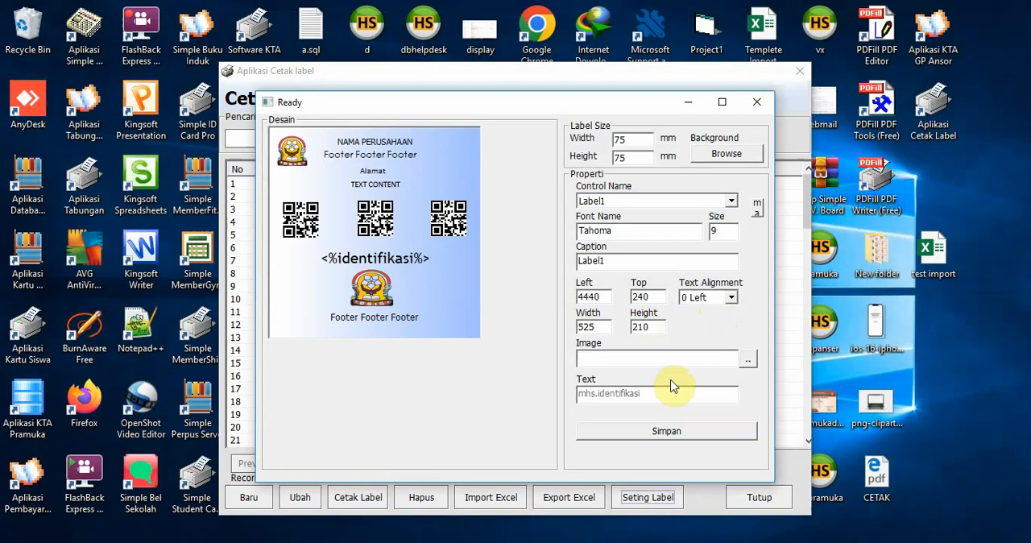
{"action": "left_click", "coordinate": [651, 202]}
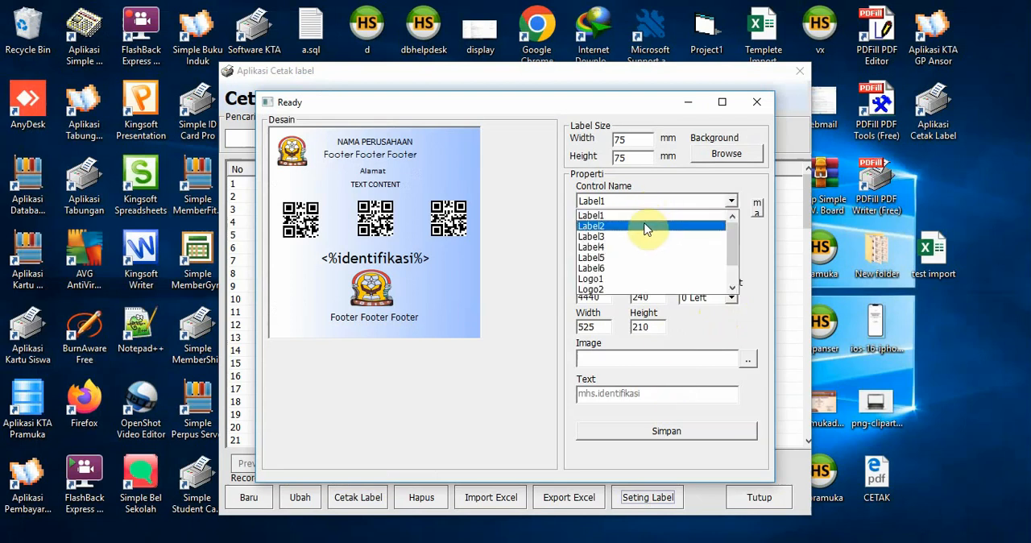
{"action": "left_click", "coordinate": [637, 279]}
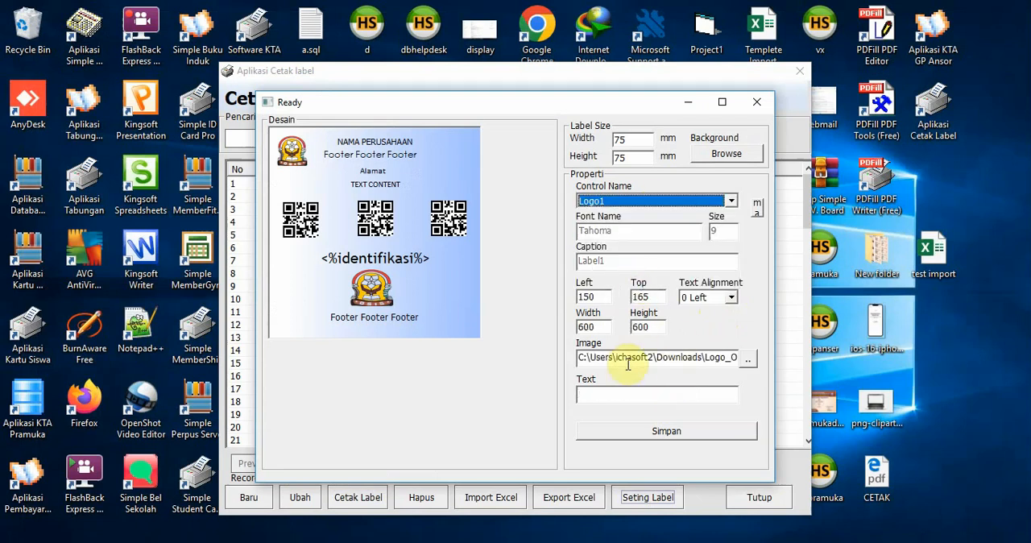
{"action": "left_click_drag", "start_coordinate": [579, 357], "coordinate": [825, 389]}
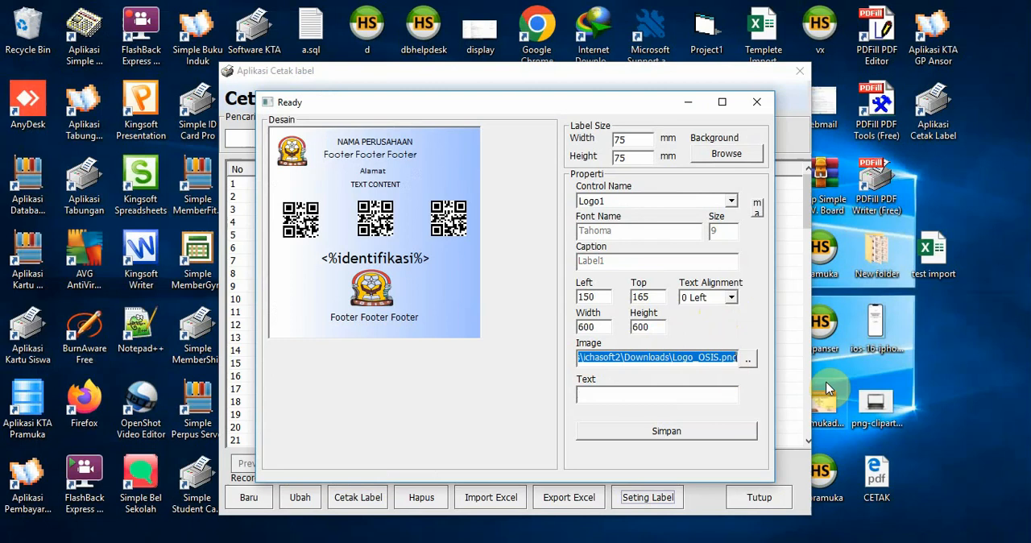
{"action": "key", "text": "BackSpace"}
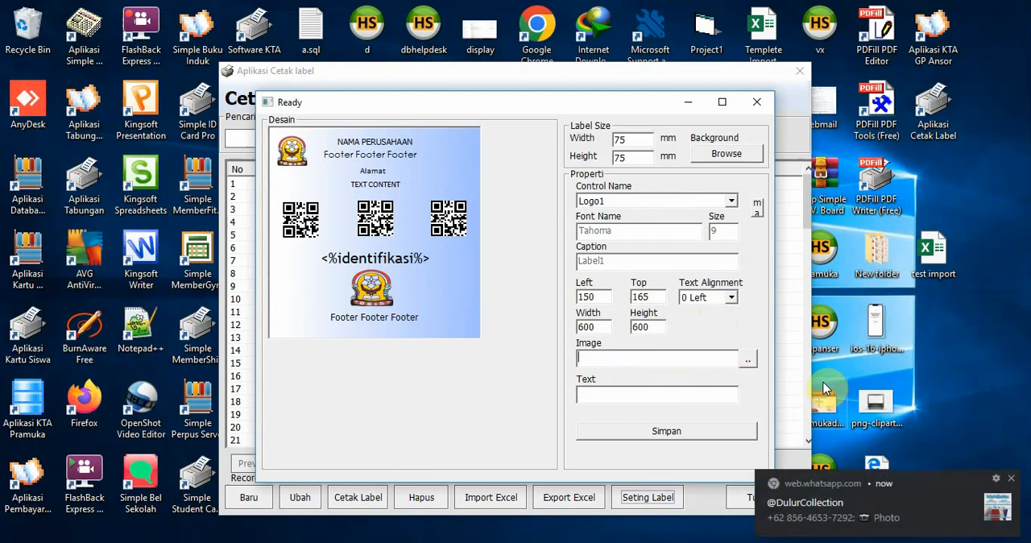
{"action": "left_click", "coordinate": [670, 430]}
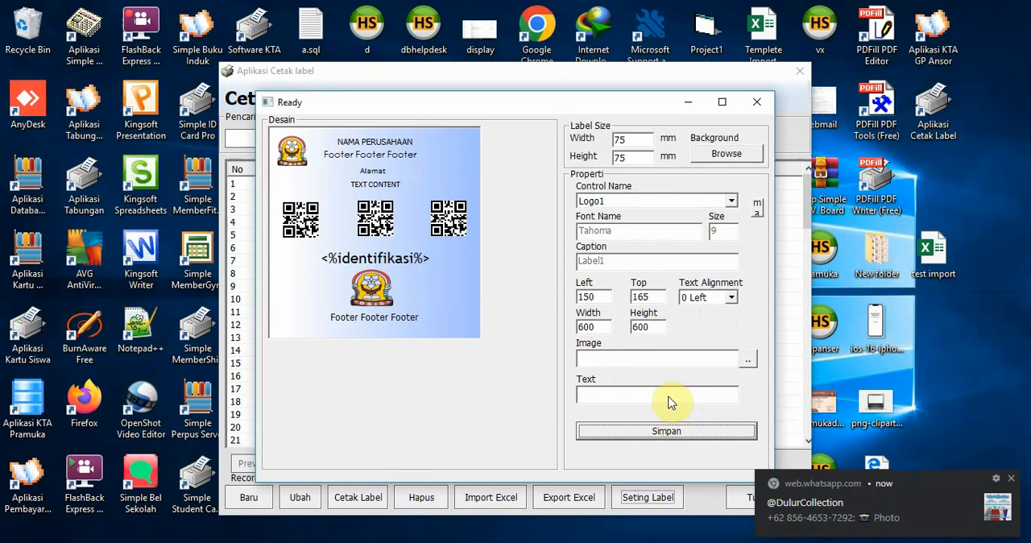
{"action": "left_click", "coordinate": [759, 103]}
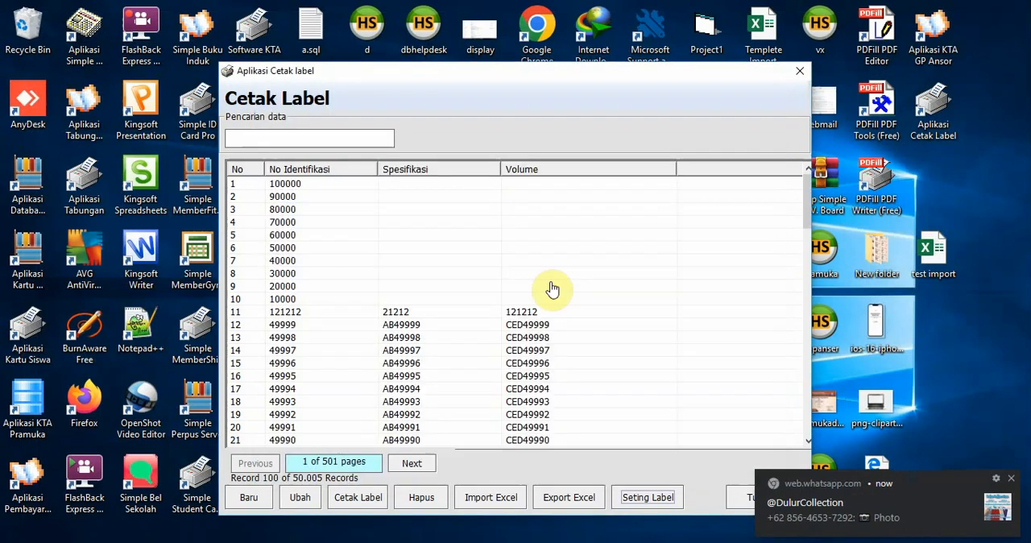
Preview the selected label for record 121212 to check the design without Logo1, and close the preview
{"action": "left_click", "coordinate": [398, 314]}
{"action": "left_click", "coordinate": [364, 501]}
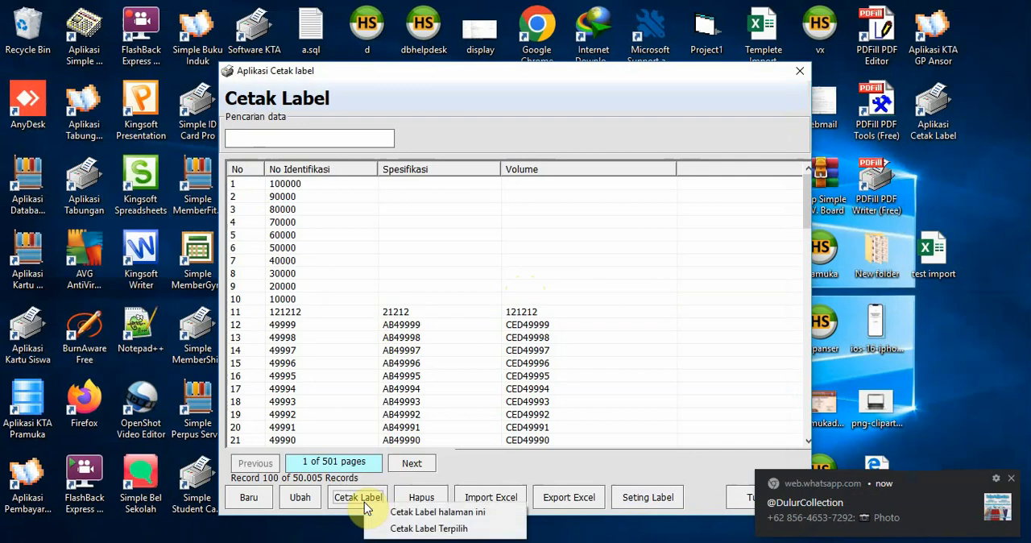
{"action": "left_click", "coordinate": [396, 524]}
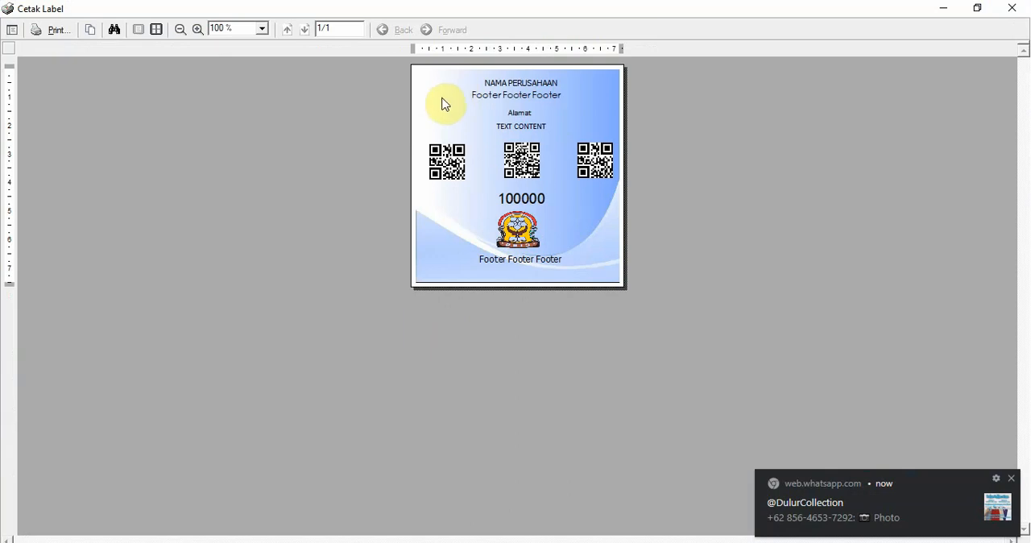
{"action": "left_click", "coordinate": [1016, 15]}
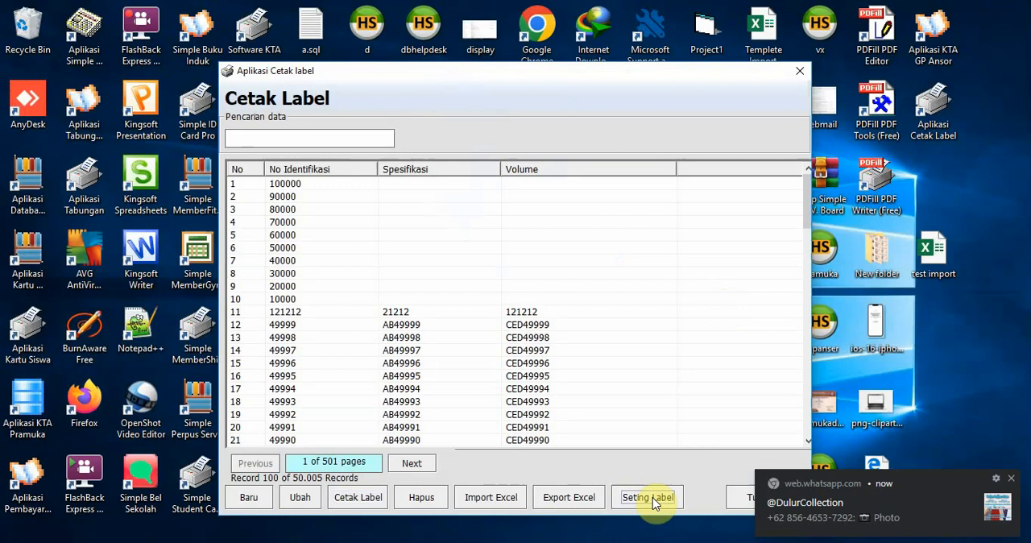
Set the label size to 90 mm wide and 90 mm high, save the design, and close it
{"action": "left_click", "coordinate": [652, 497]}
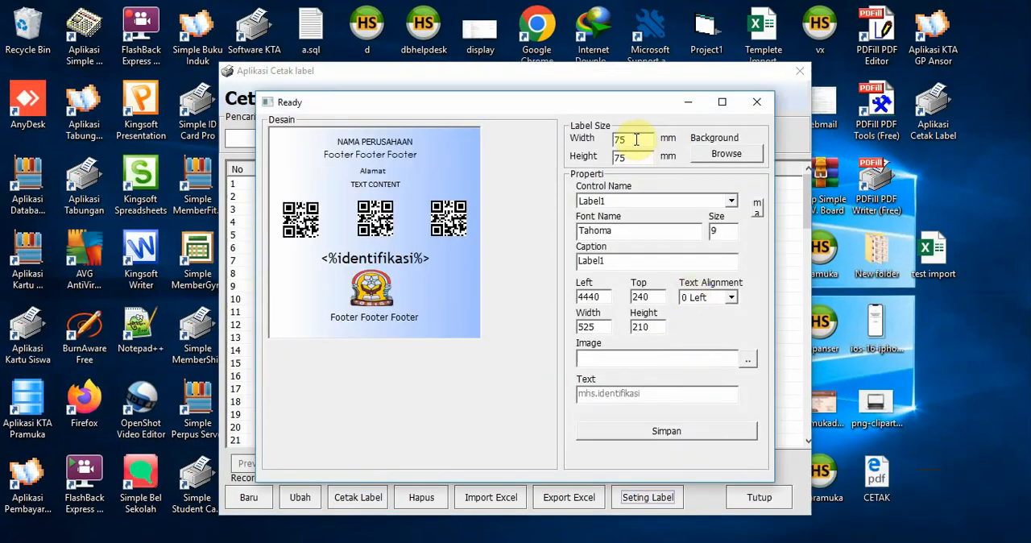
{"action": "left_click_drag", "start_coordinate": [637, 140], "coordinate": [607, 167]}
{"action": "type", "text": "9090"}
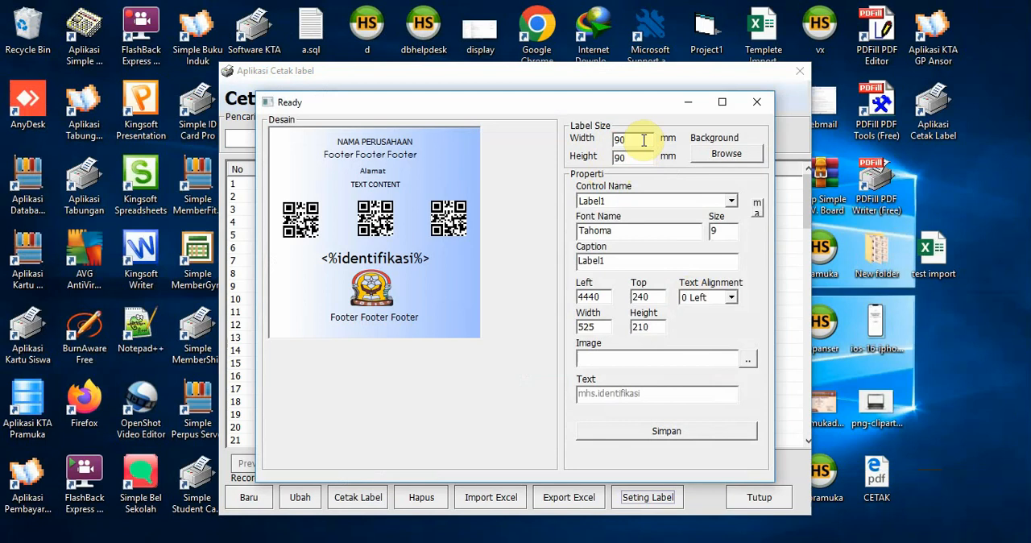
{"action": "key", "text": "Return"}
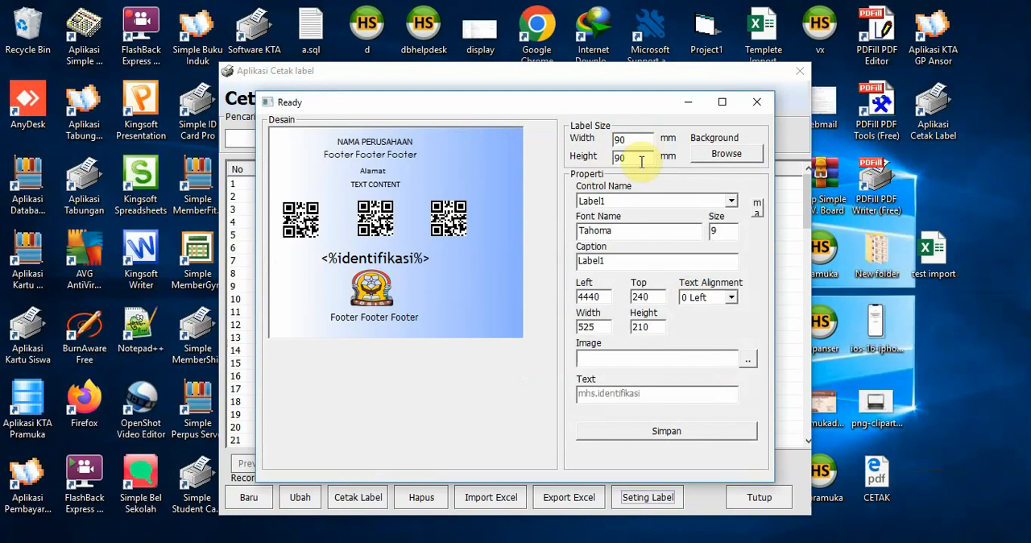
{"action": "key", "text": "Return"}
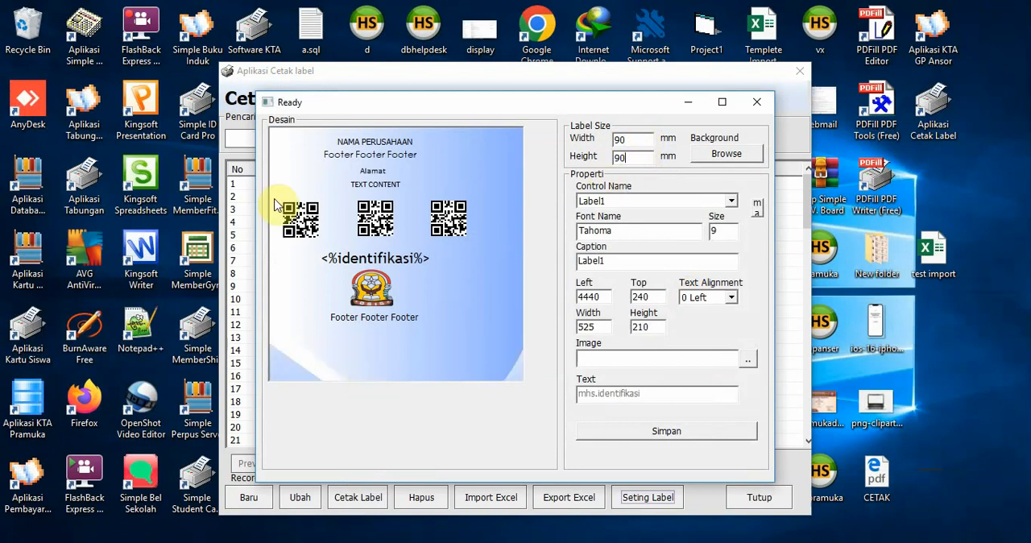
{"action": "left_click", "coordinate": [713, 431]}
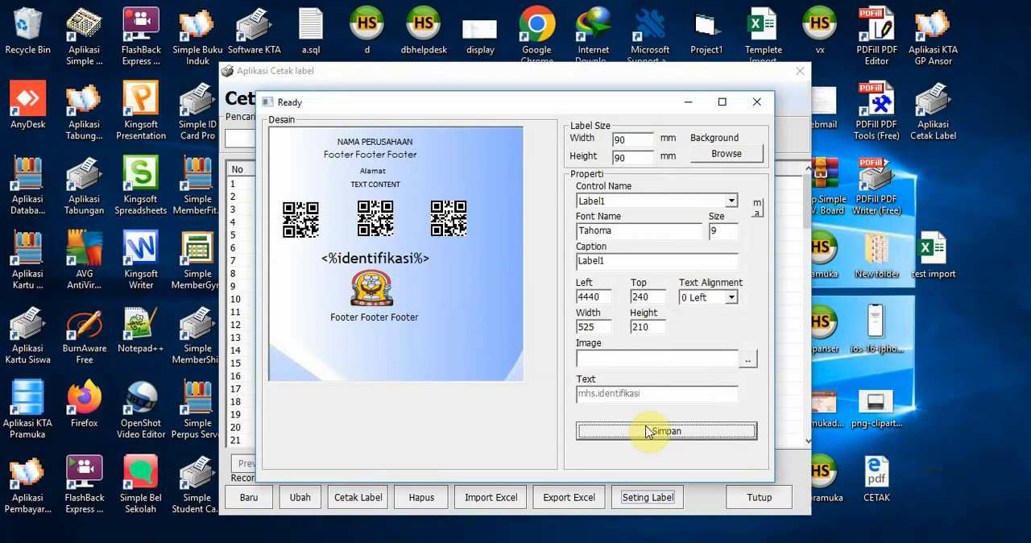
{"action": "left_click", "coordinate": [756, 108]}
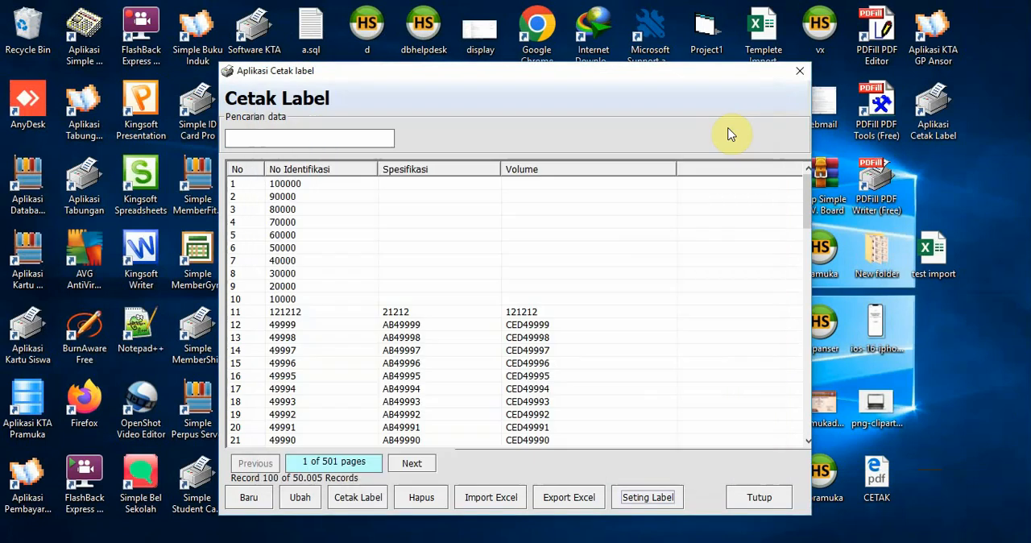
Preview the selected label for record 121212 at the enlarged label size, and close the preview
{"action": "left_click", "coordinate": [407, 316]}
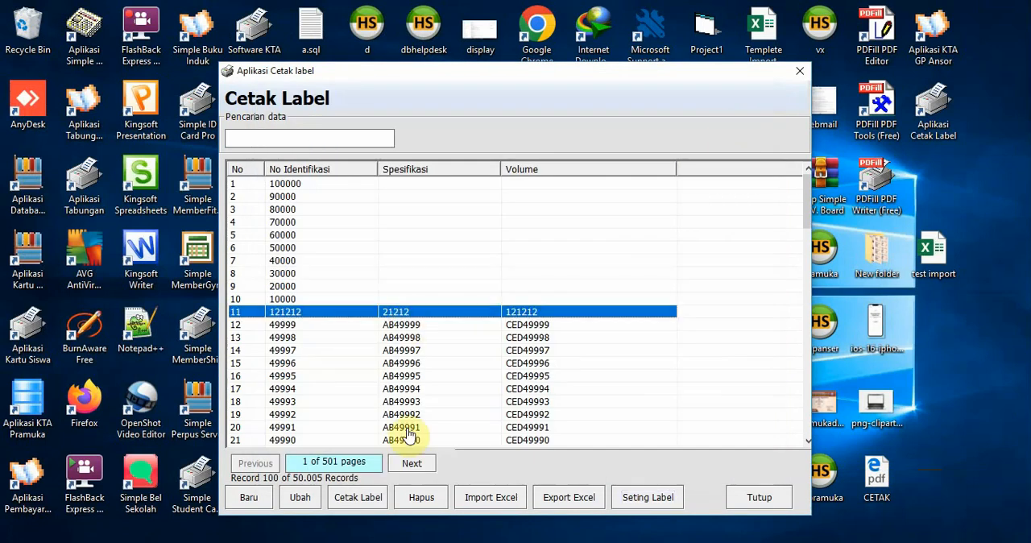
{"action": "left_click", "coordinate": [355, 499]}
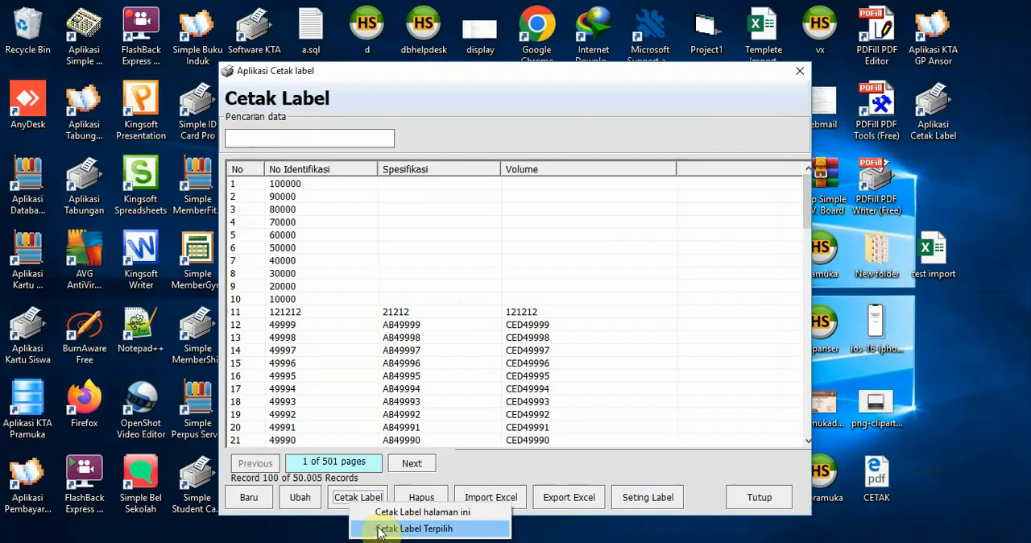
{"action": "left_click", "coordinate": [411, 528]}
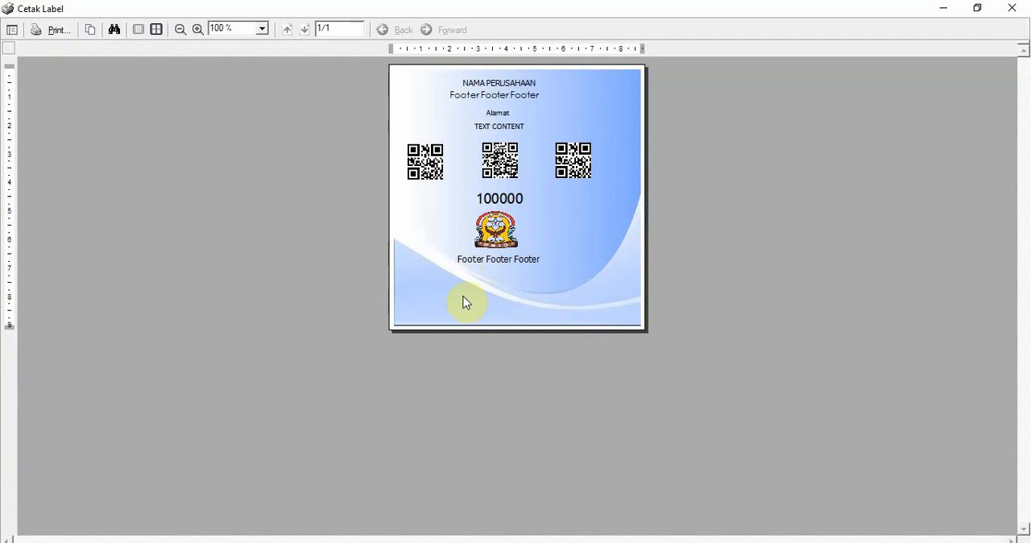
{"action": "left_click", "coordinate": [1012, 7]}
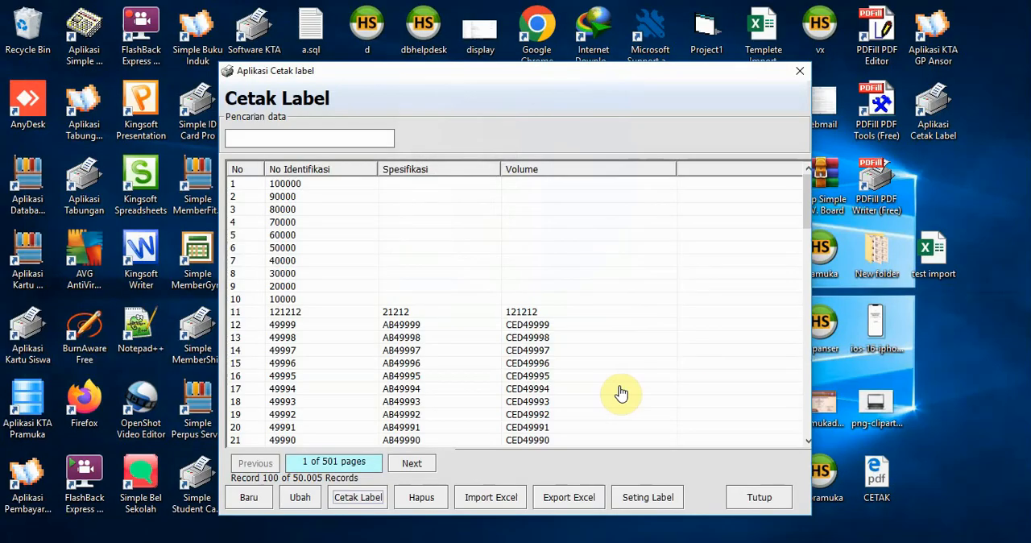
{"action": "left_click", "coordinate": [620, 392]}
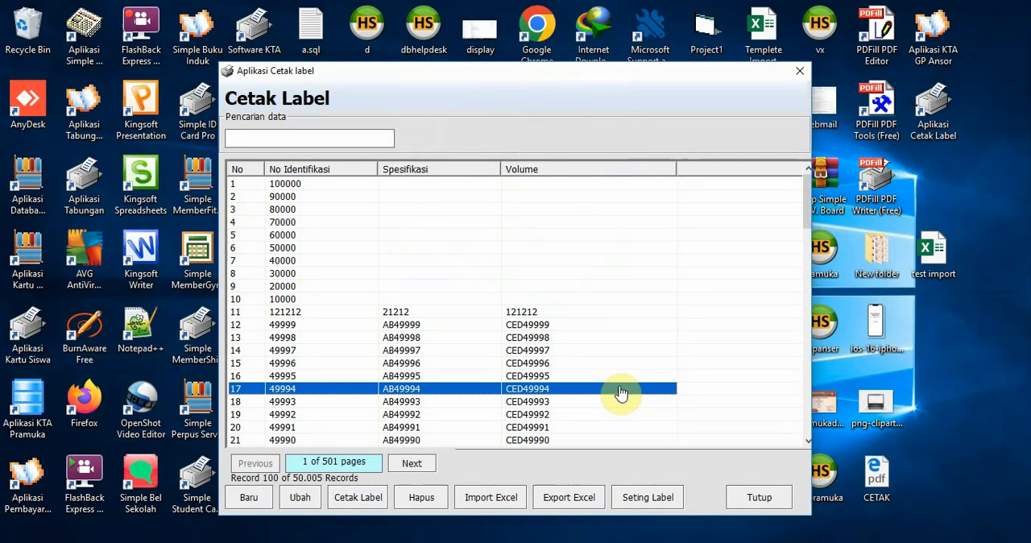